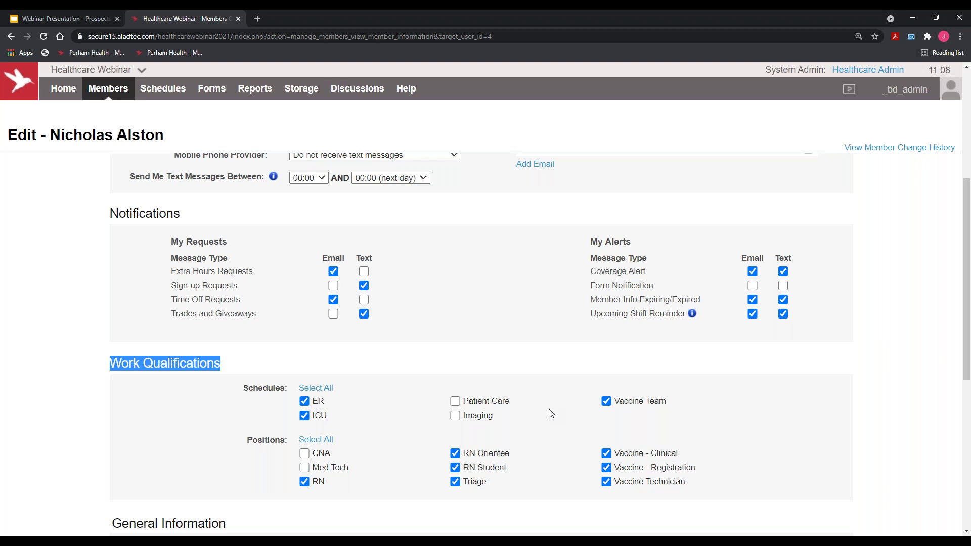
Review the member's name, request notification settings, work qualifications and the remaining profile sections down to certifications.
left_click(54, 135)
left_click_drag(54, 136, 179, 138)
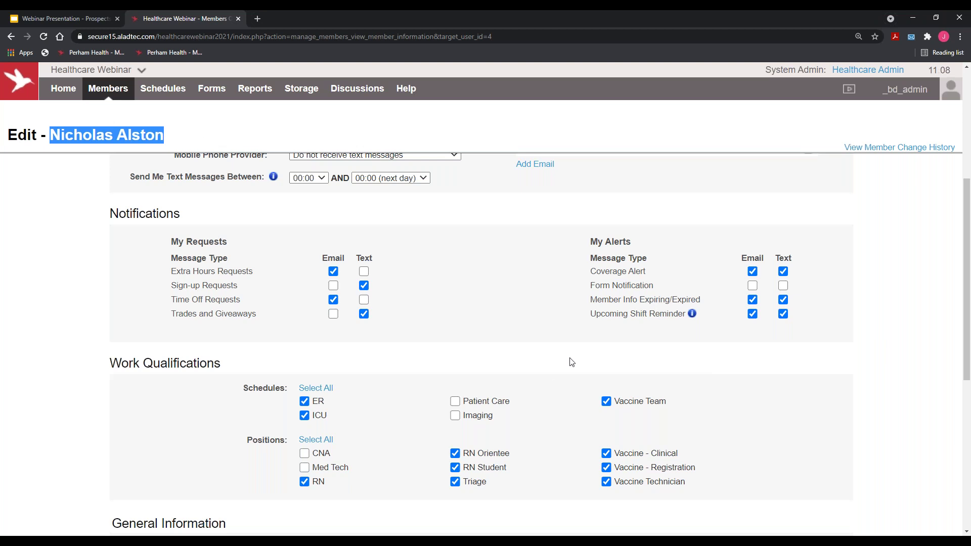
left_click(273, 344)
left_click_drag(173, 287, 200, 285)
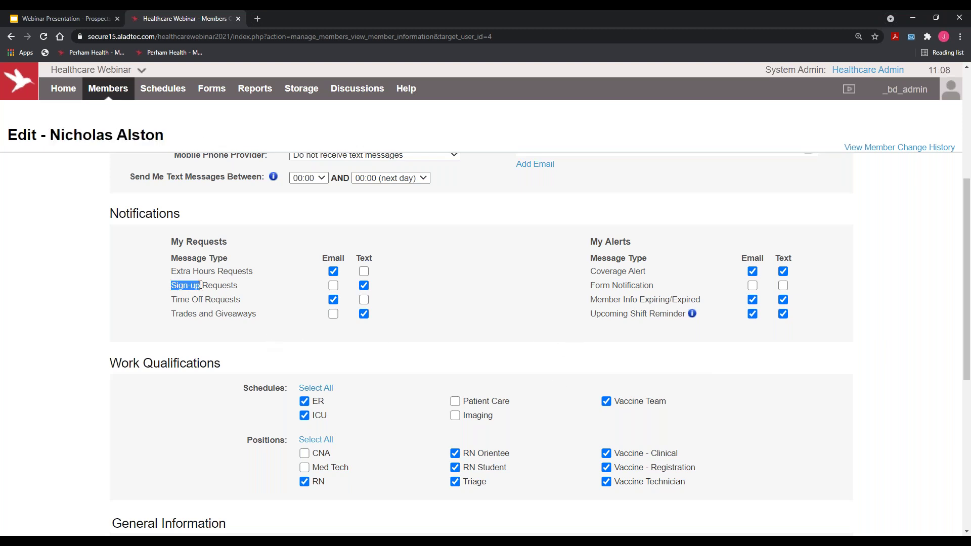
left_click_drag(173, 316, 262, 318)
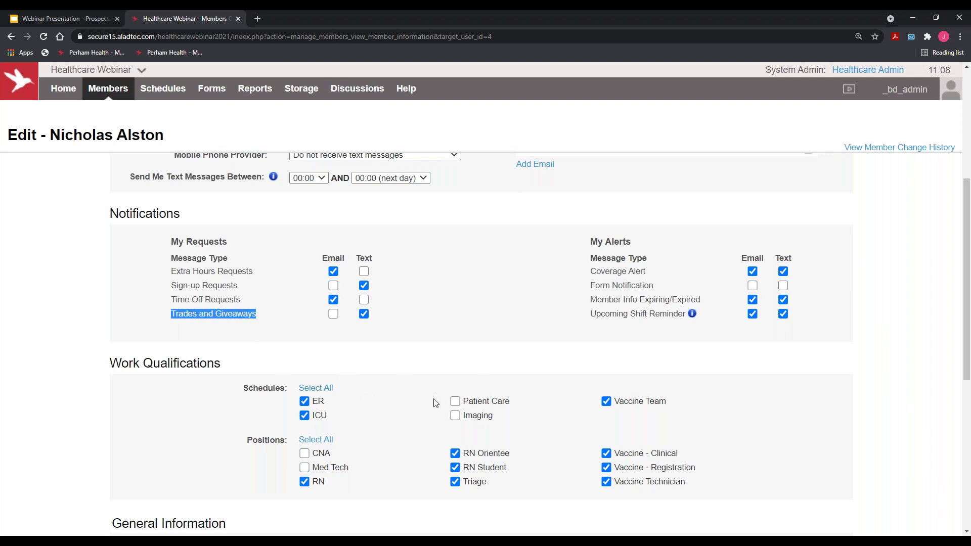
scroll(439, 398, "down", 6)
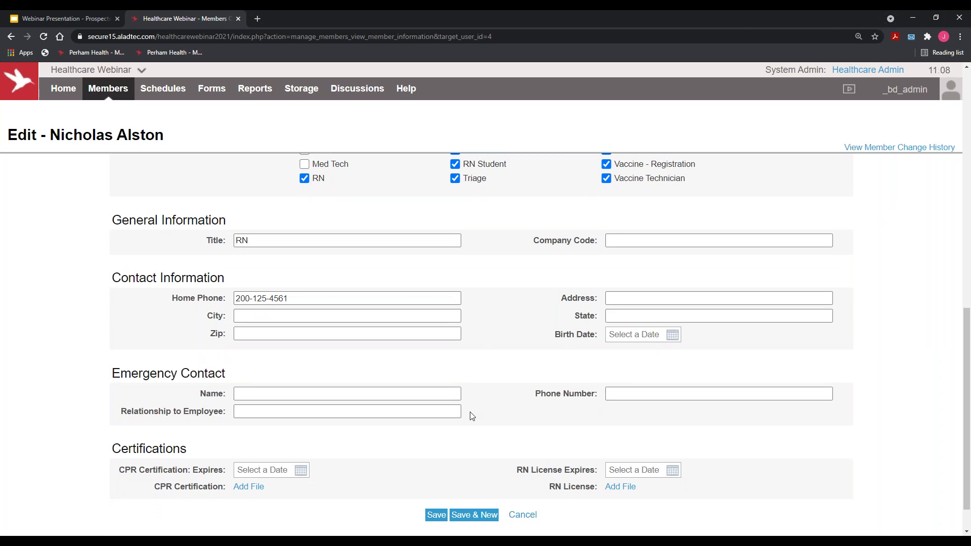
scroll(752, 435, "up", 4)
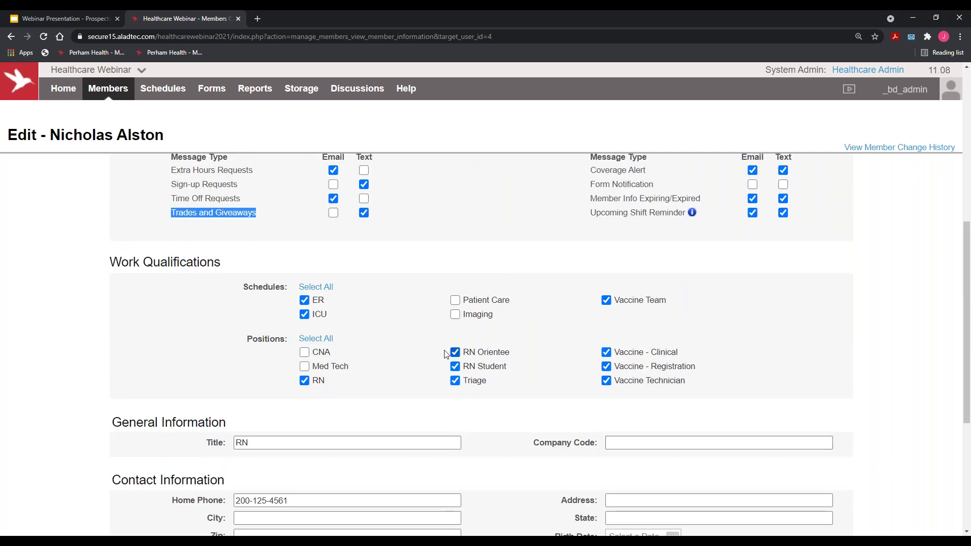
Leave the member's profile and open the full Member Database list.
mouse_move(109, 94)
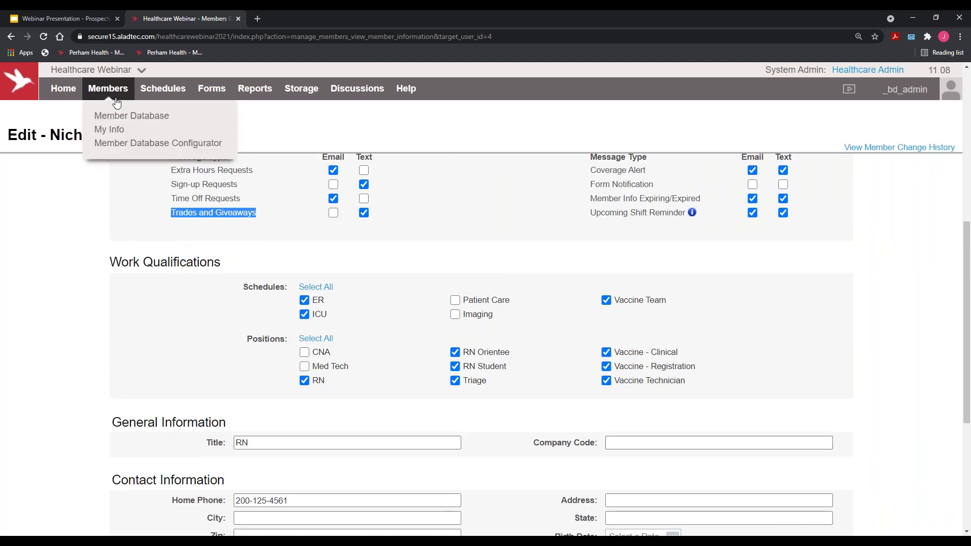
left_click(131, 116)
left_click(534, 94)
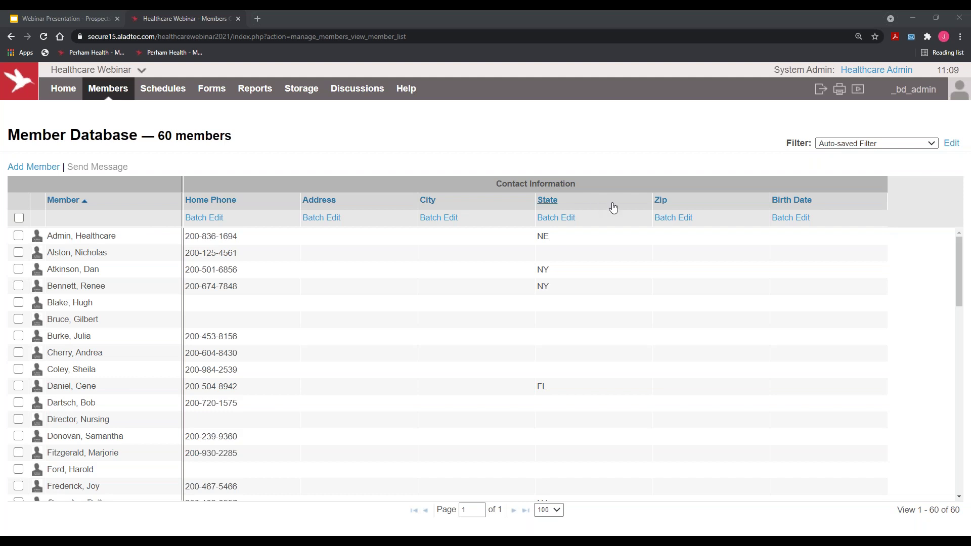
Switch from the admin account to the reviewed member's account and open that member's personal monthly schedule.
left_click(913, 91)
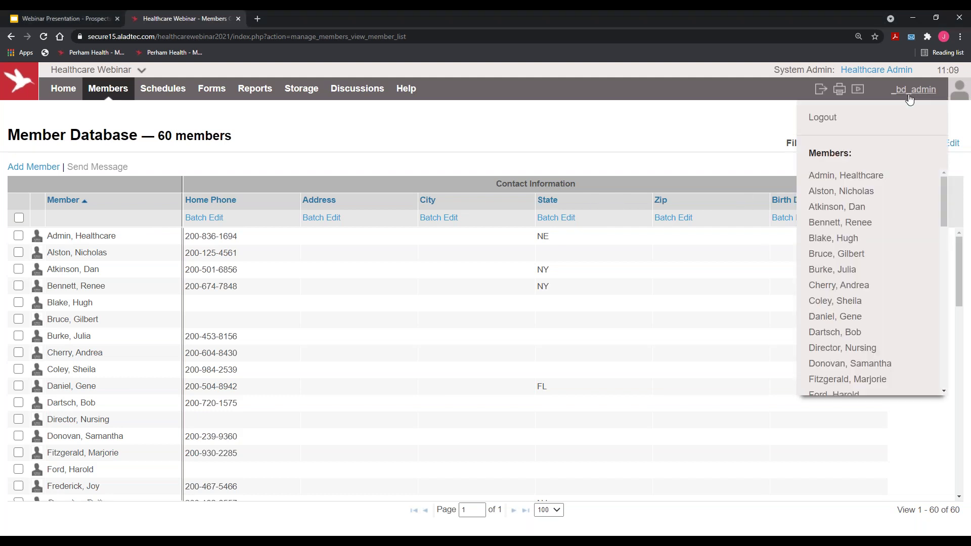
left_click(841, 191)
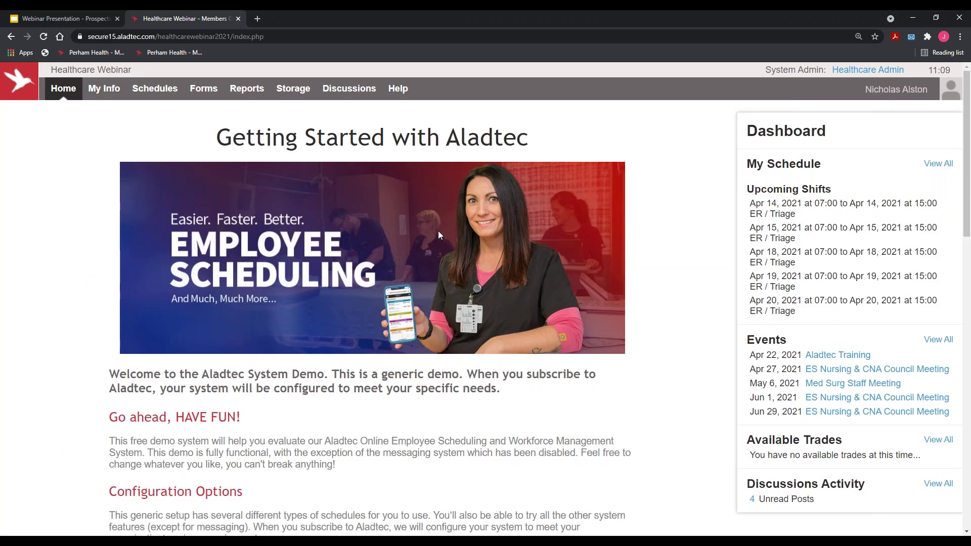
mouse_move(152, 92)
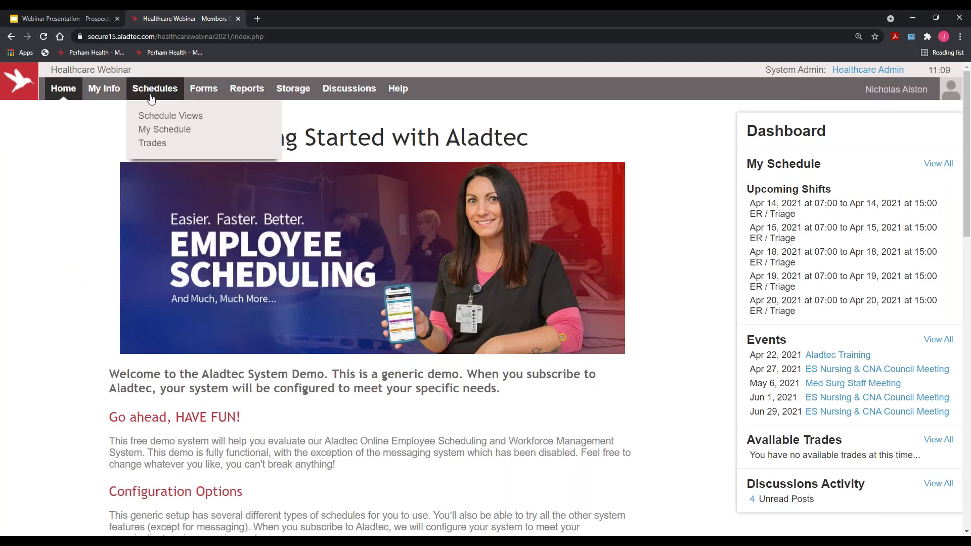
left_click_drag(137, 129, 167, 135)
left_click(167, 134)
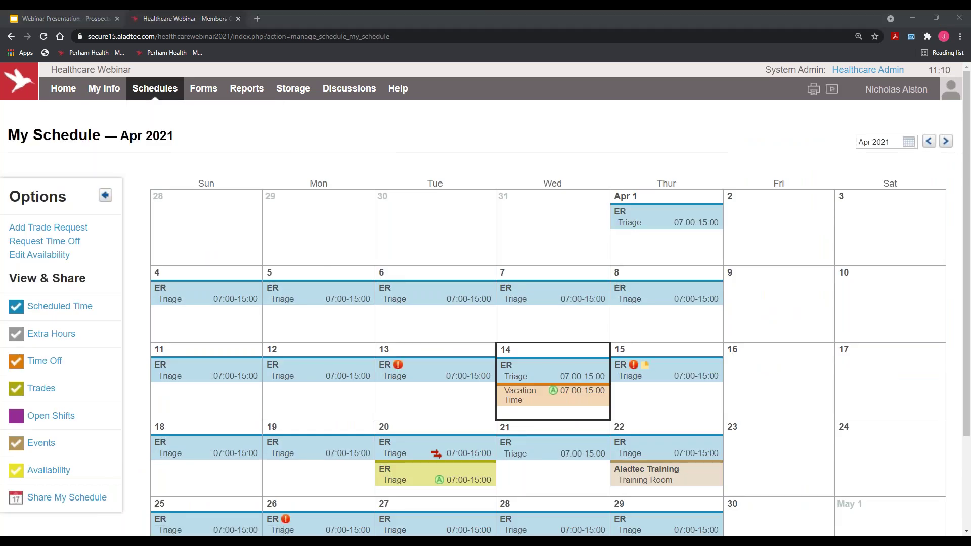
Toggle the Scheduled Time entries off and on in the April 2021 calendar, leaving them shown.
left_click(62, 312)
left_click(62, 317)
left_click(62, 318)
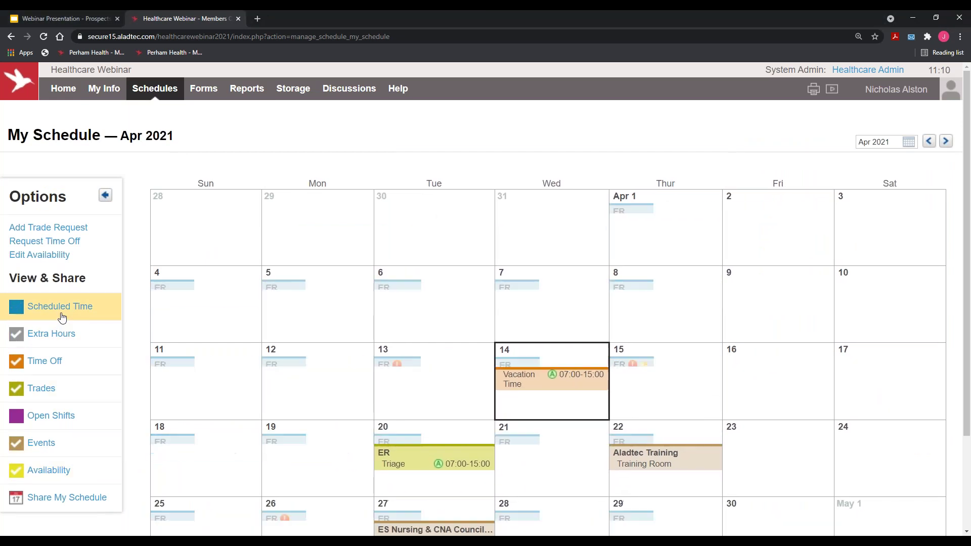
left_click(62, 317)
left_click(62, 317)
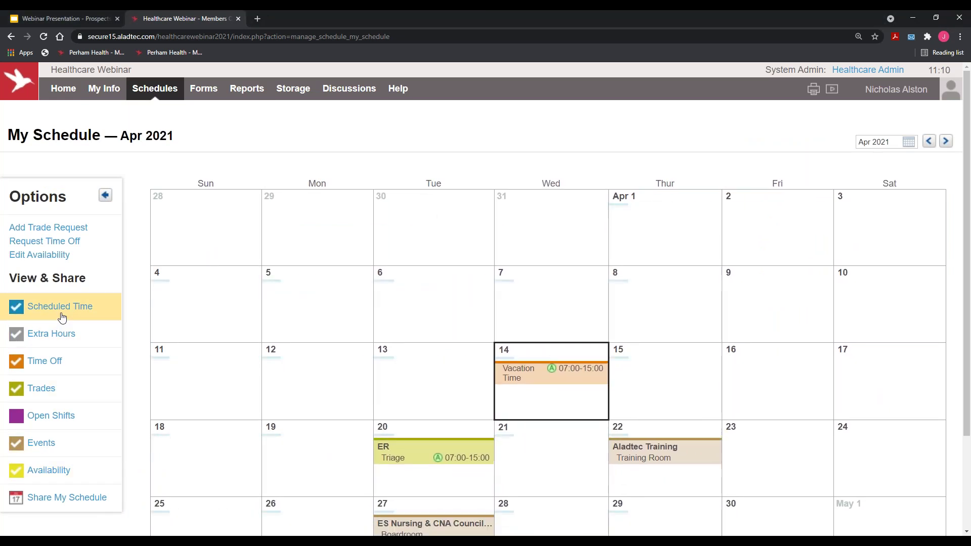
left_click(62, 318)
left_click(63, 316)
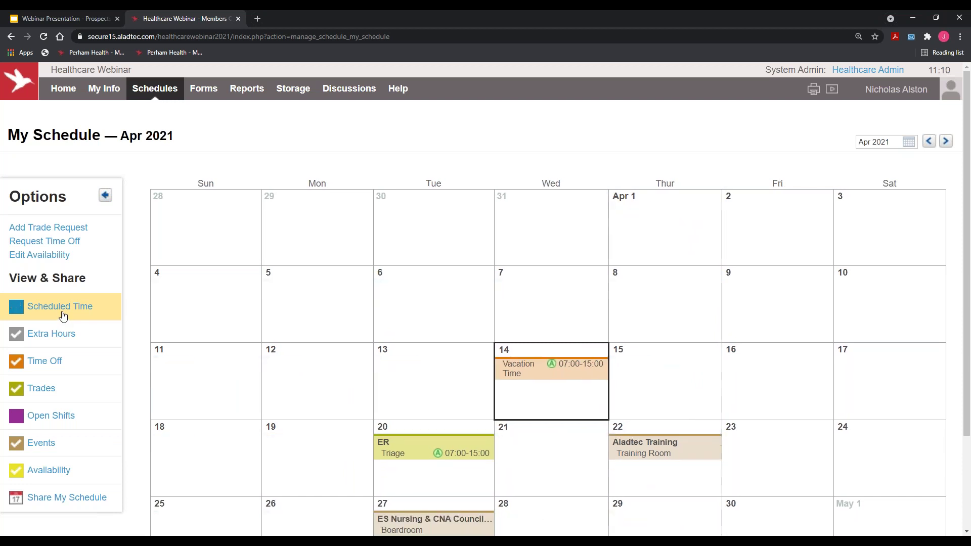
left_click(62, 316)
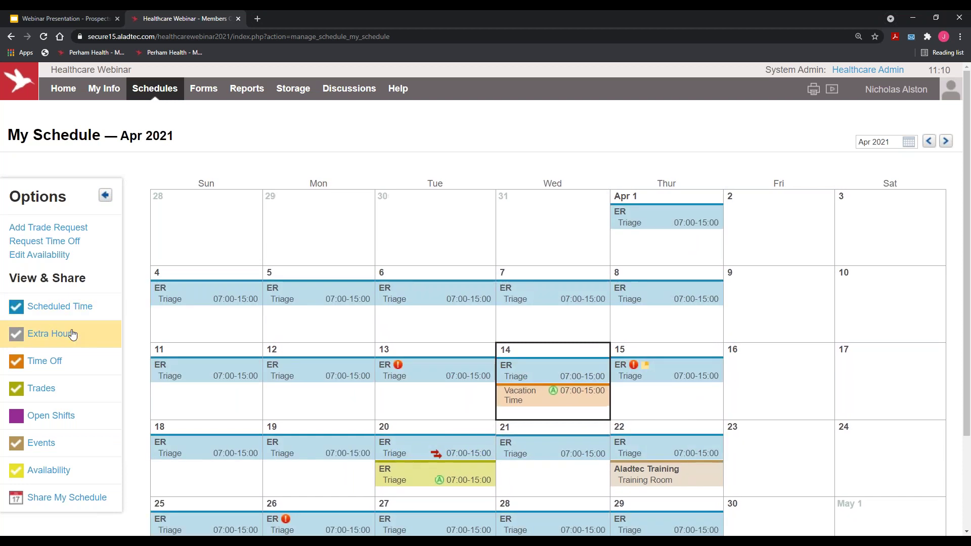
left_click(61, 311)
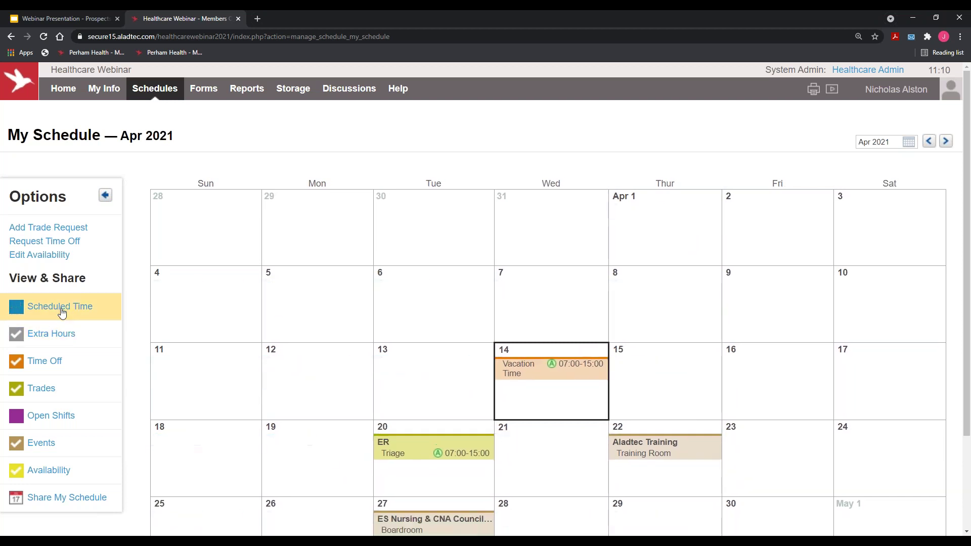
left_click(61, 310)
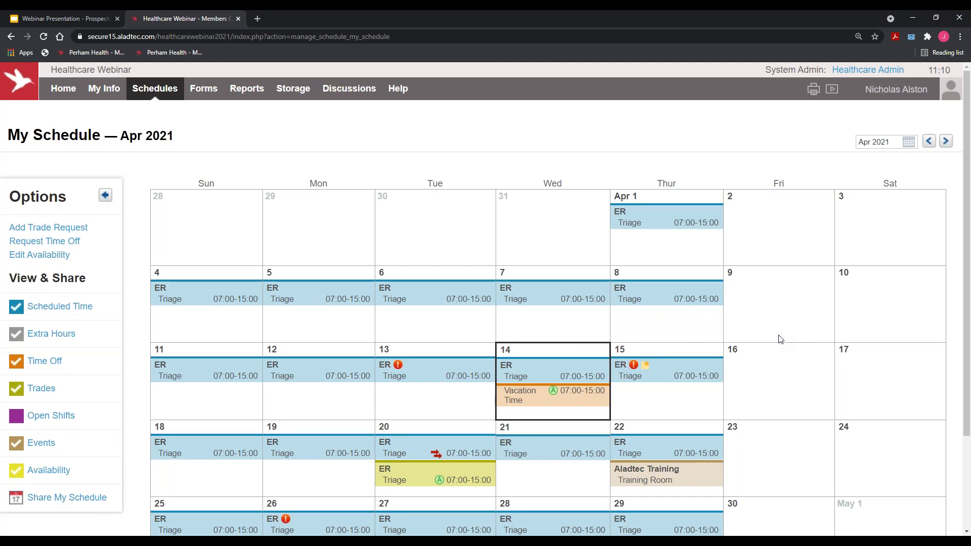
Submit a Vacation Time request for the ER Triage shift on April 21, 2021, 07:00 to 15:00, and check its approval status.
scroll(780, 329, "down", 1)
scroll(781, 333, "down", 1)
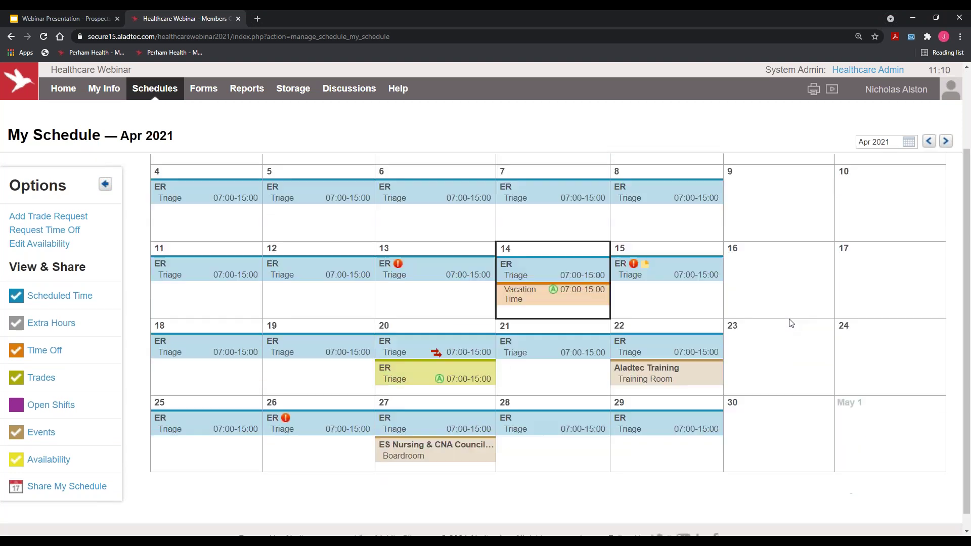
left_click(580, 356)
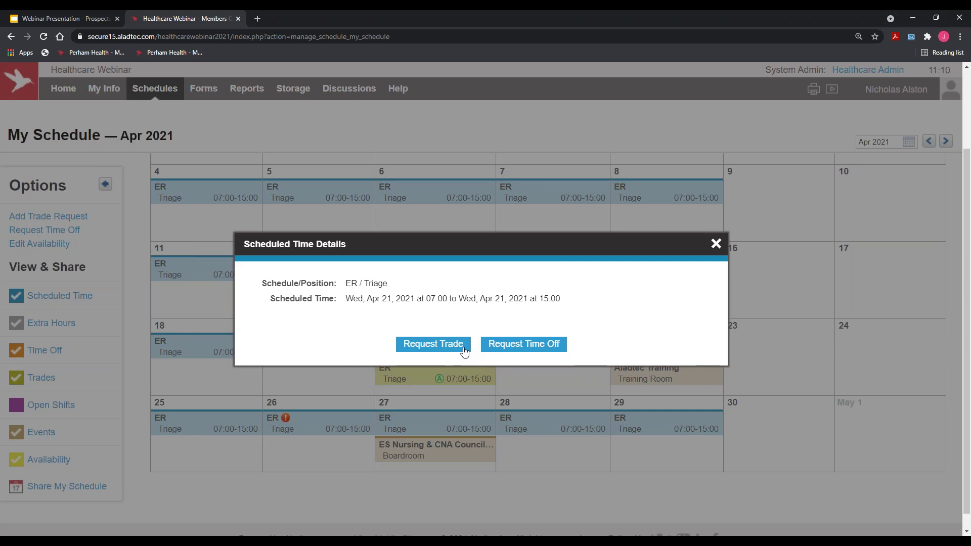
left_click(534, 347)
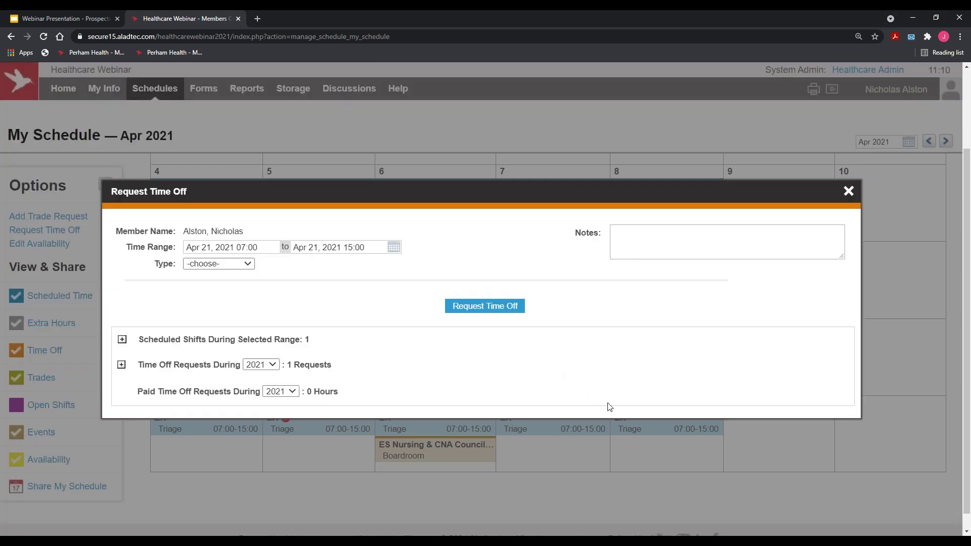
left_click(245, 264)
left_click(229, 307)
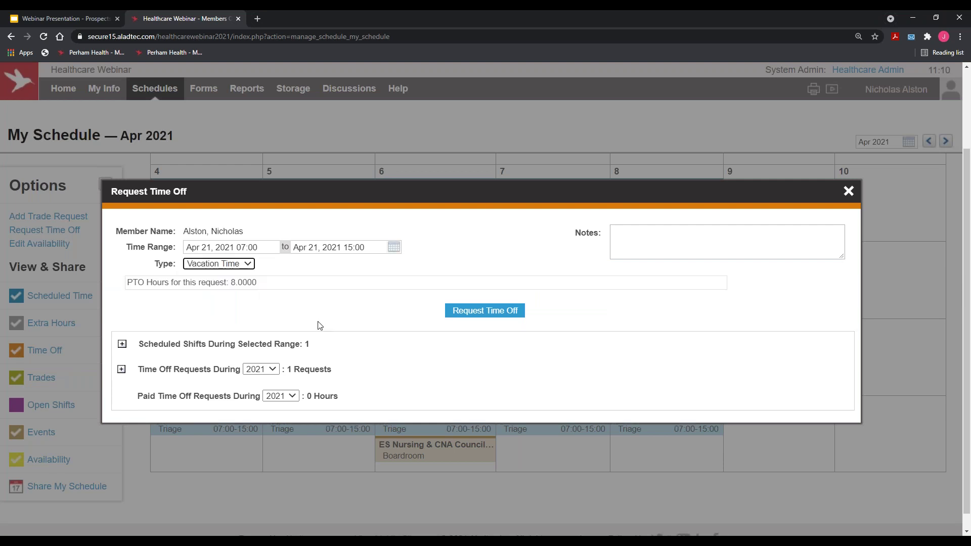
left_click(238, 264)
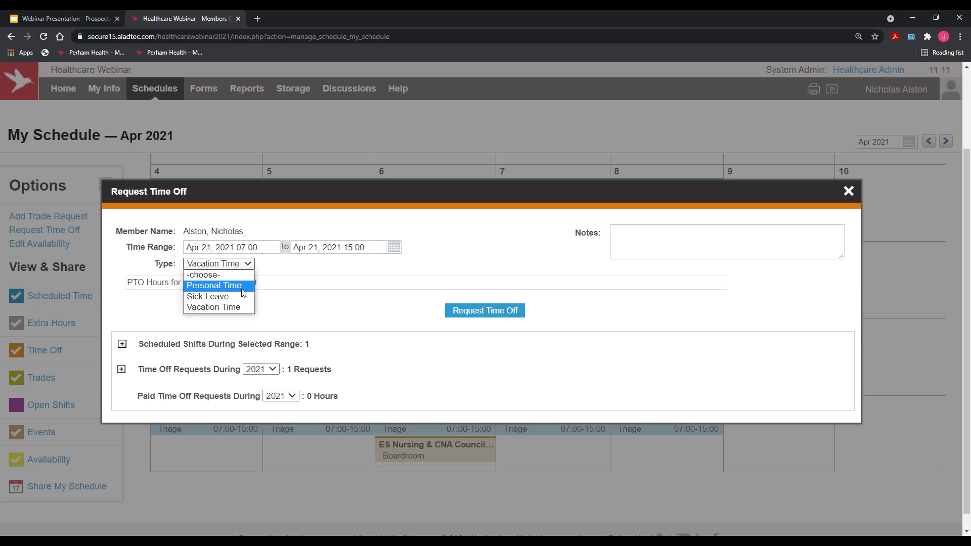
left_click(240, 309)
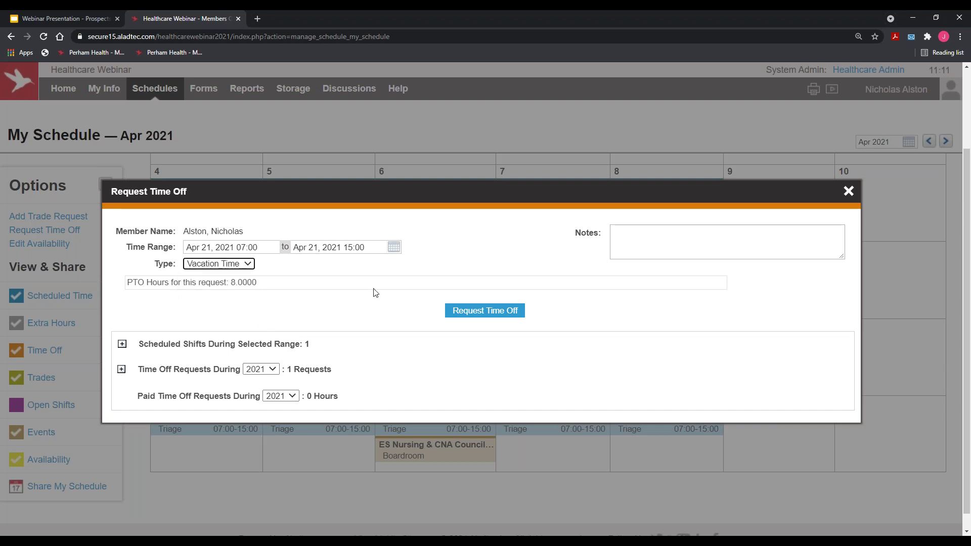
left_click(502, 313)
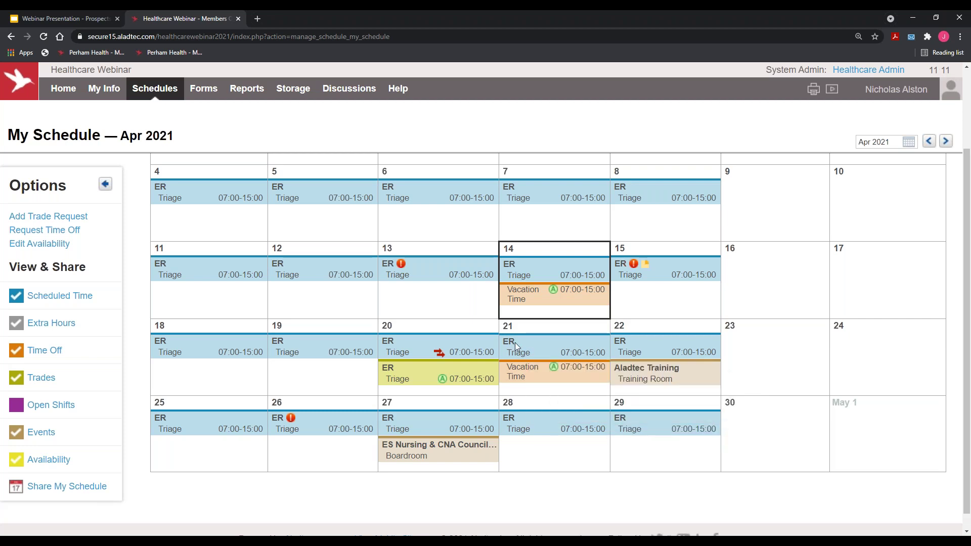
mouse_move(555, 373)
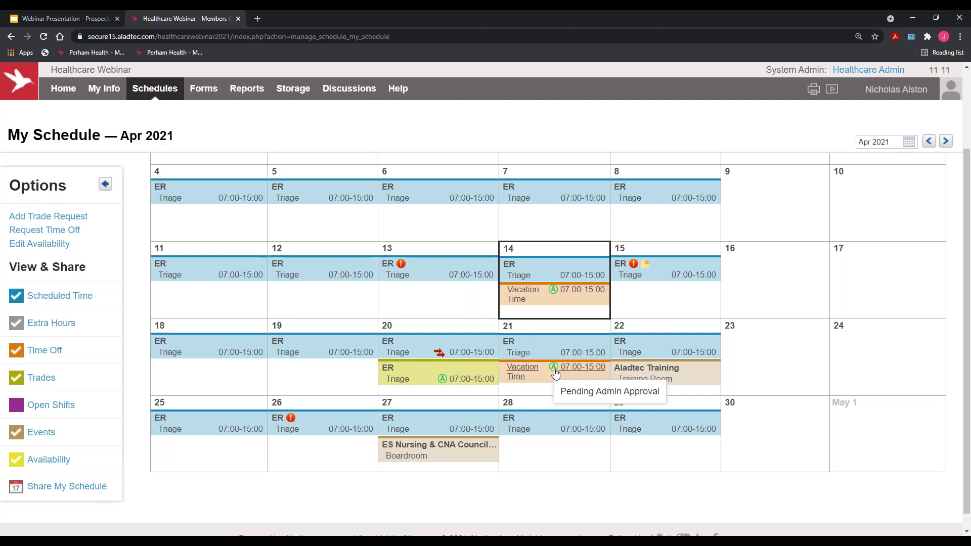
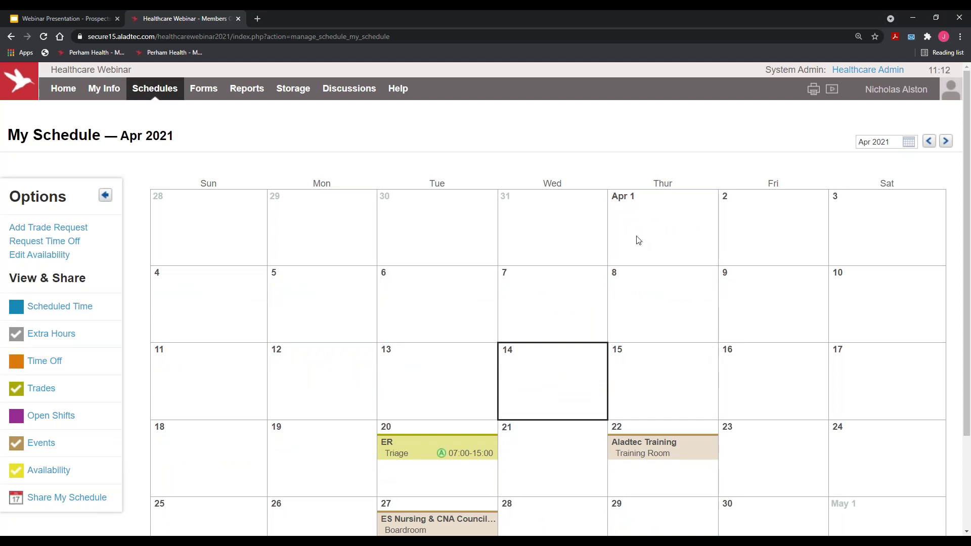
Start an availability entry from April 15, 2021 and also select April 18, 19, 23, 27 and 30.
mouse_move(624, 355)
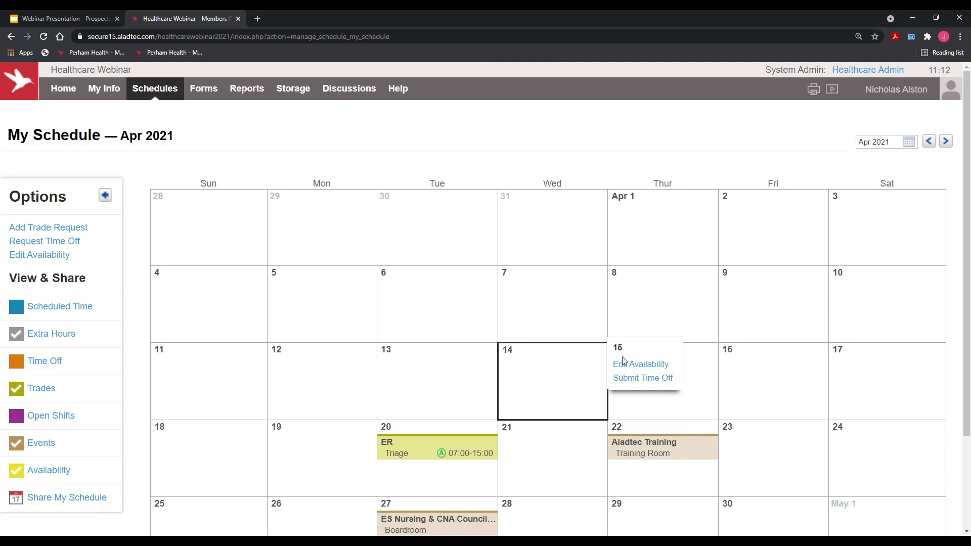
left_click(629, 367)
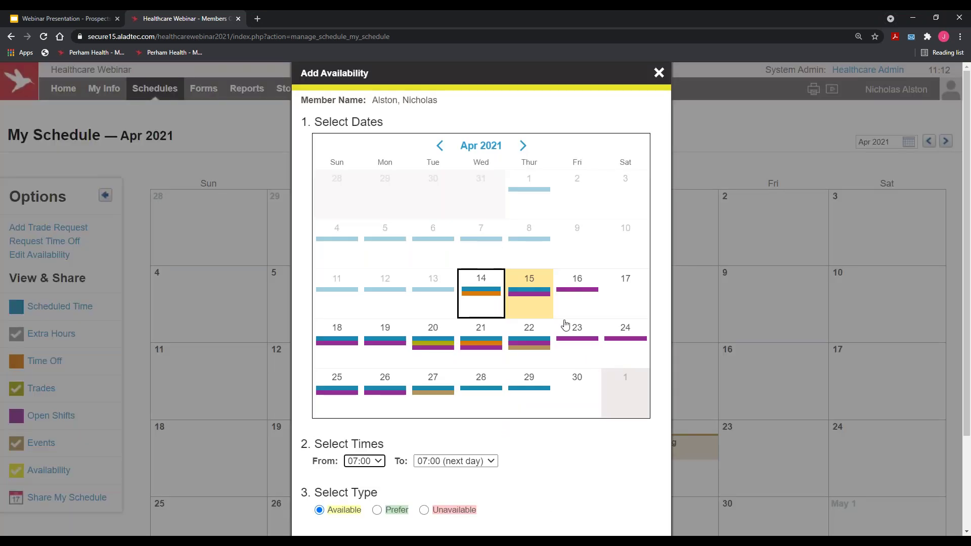
left_click(582, 342)
left_click(567, 407)
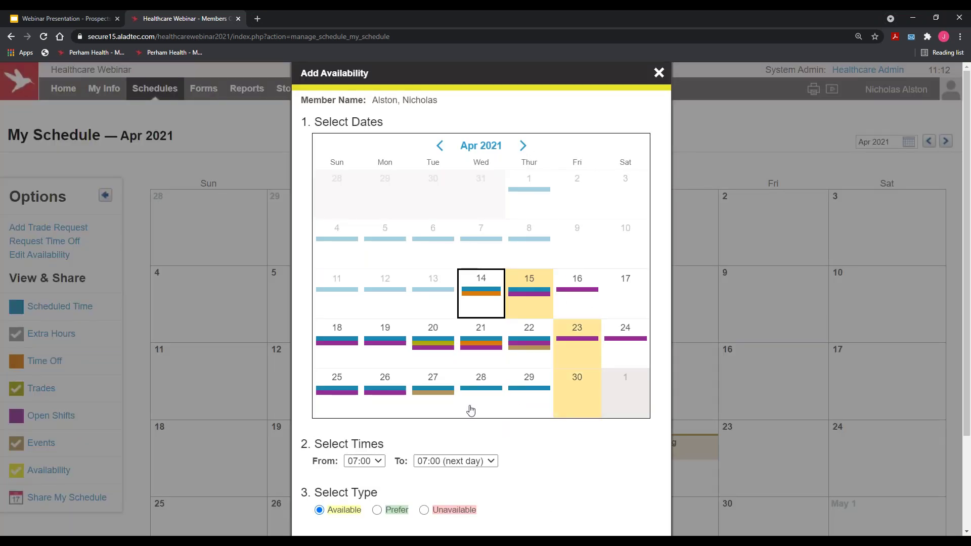
left_click(437, 398)
left_click(367, 361)
left_click(339, 354)
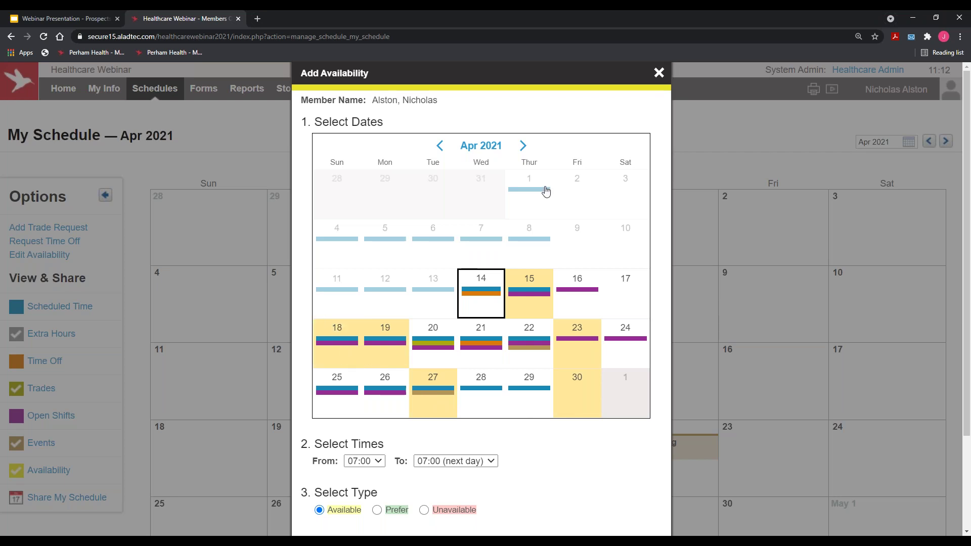
Include May 5, 7, 22 and 29, 2021 in the selected dates and add the availability with type Available.
left_click(523, 148)
left_click(488, 259)
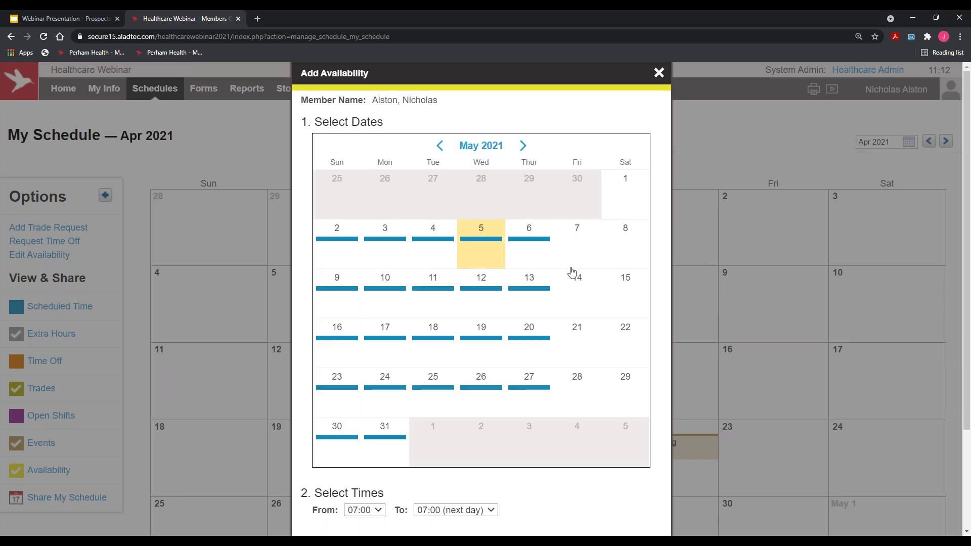
left_click(572, 267)
left_click(625, 329)
left_click(620, 391)
scroll(401, 503, "down", 3)
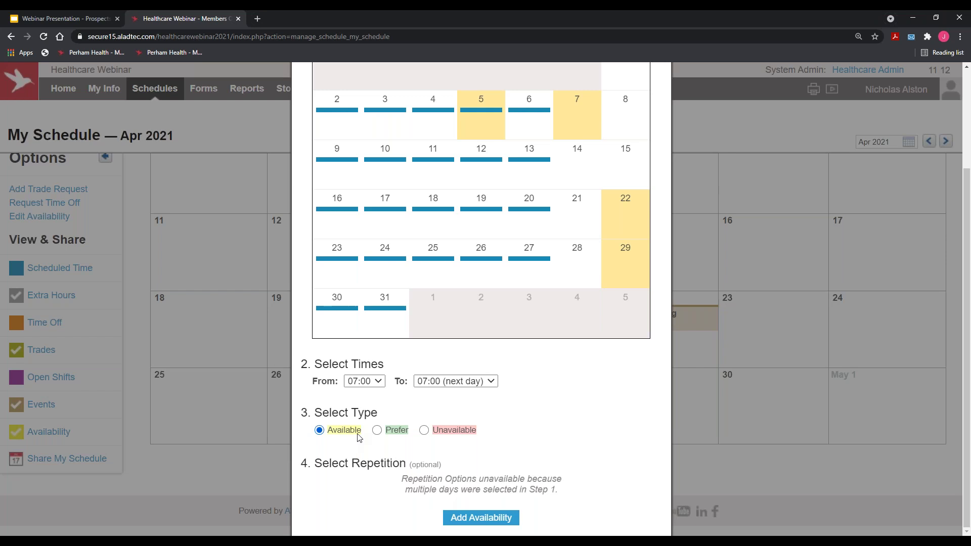
left_click(493, 523)
Show the Open Shifts entries on the member's April 2021 schedule calendar.
scroll(724, 458, "up", 2)
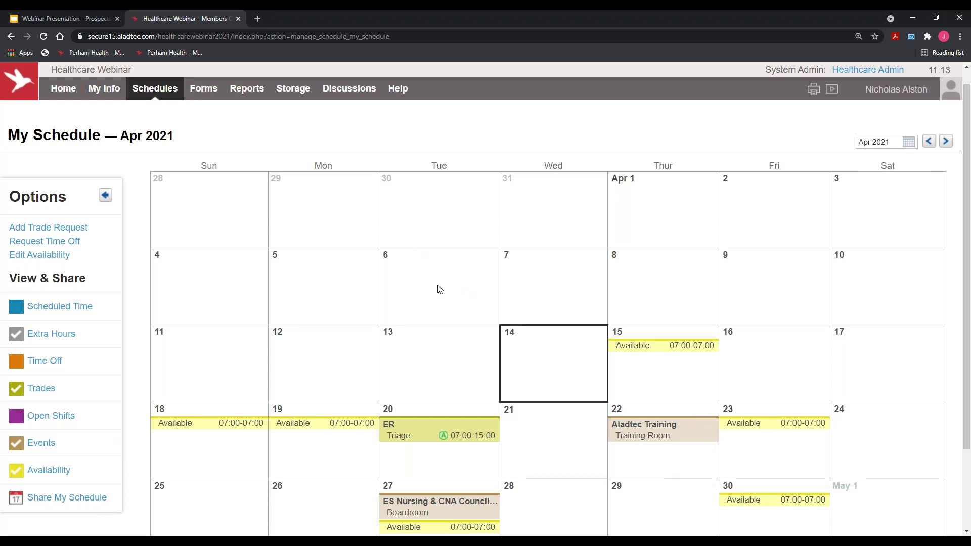
left_click(74, 424)
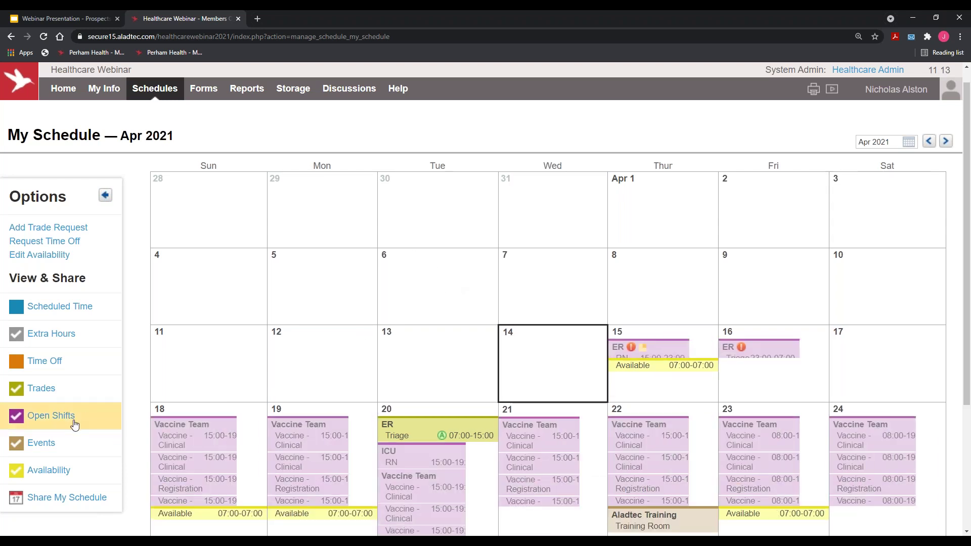
left_click(73, 424)
left_click(72, 424)
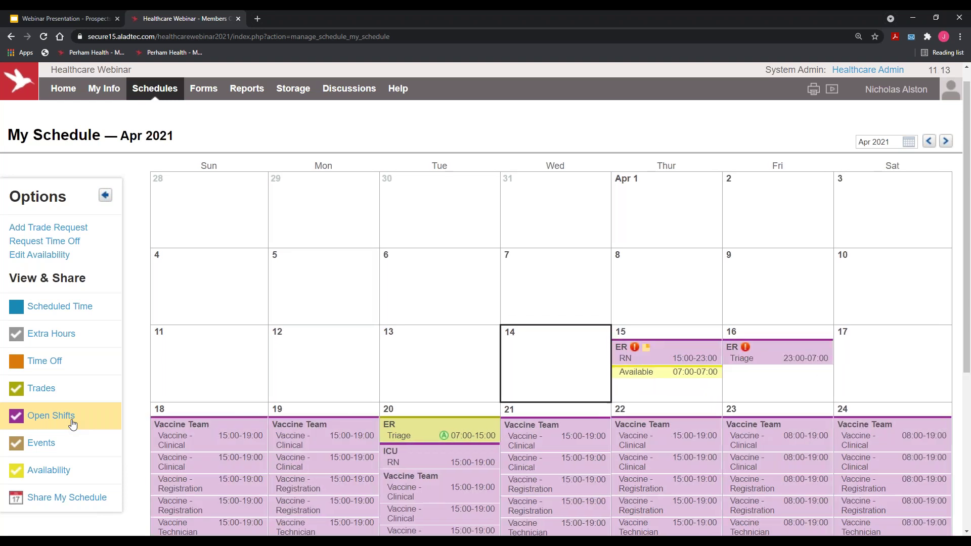
Hide the Open Shifts entries on the April 2021 calendar and show them again.
left_click(73, 424)
left_click(73, 424)
left_click(73, 424)
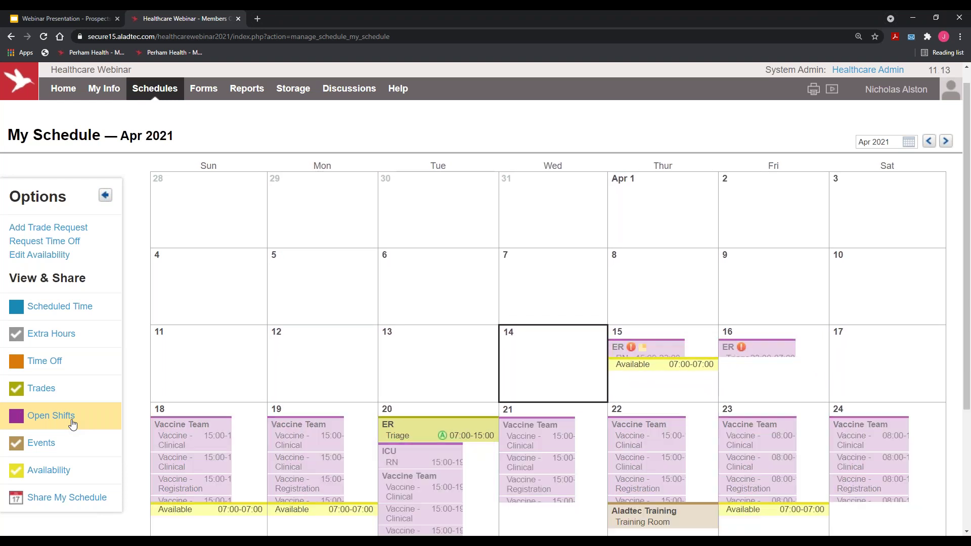
left_click(73, 423)
left_click(73, 424)
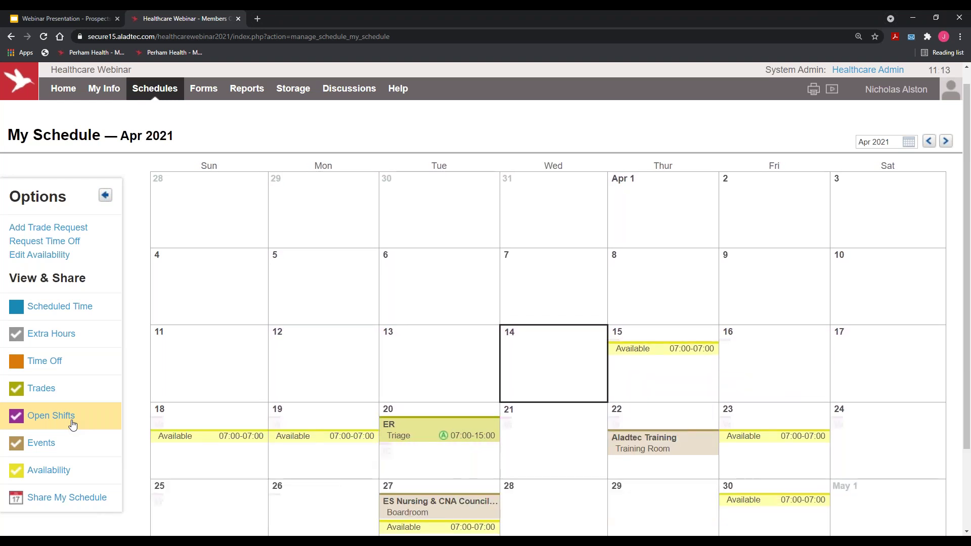
left_click(73, 424)
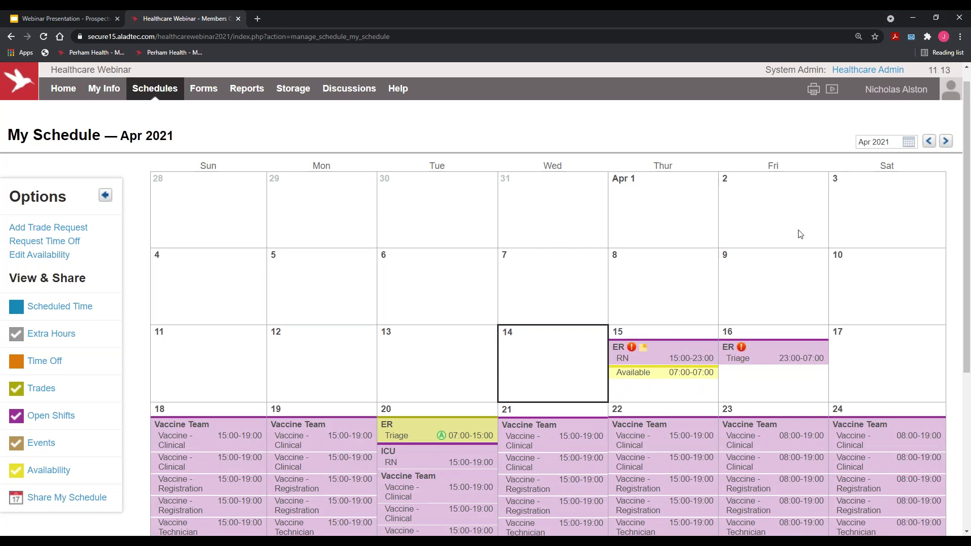
Sign up for the open ER Triage shift on April 16, 2021, 23:00 to 07:00 the next day, accepting the weekly hours warning.
mouse_move(798, 359)
left_click(804, 359)
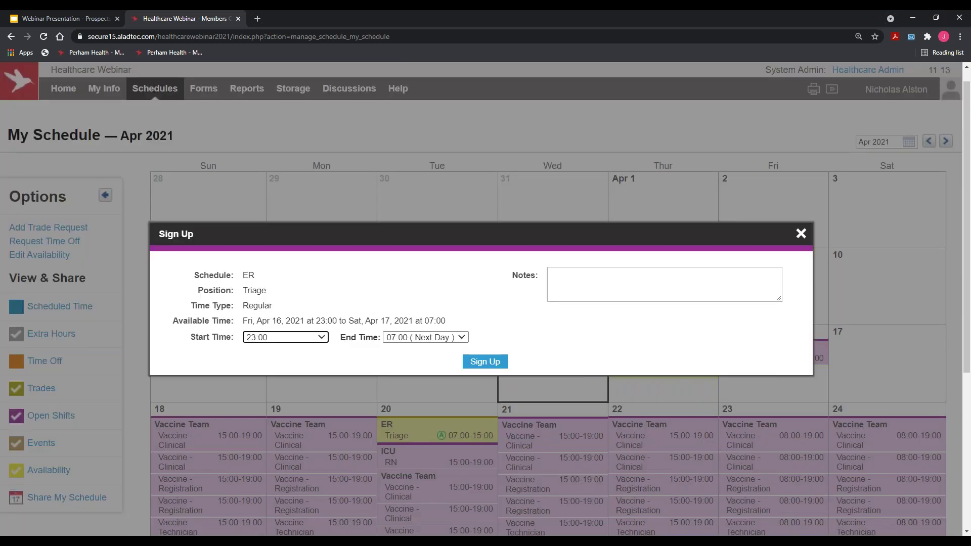
left_click(485, 365)
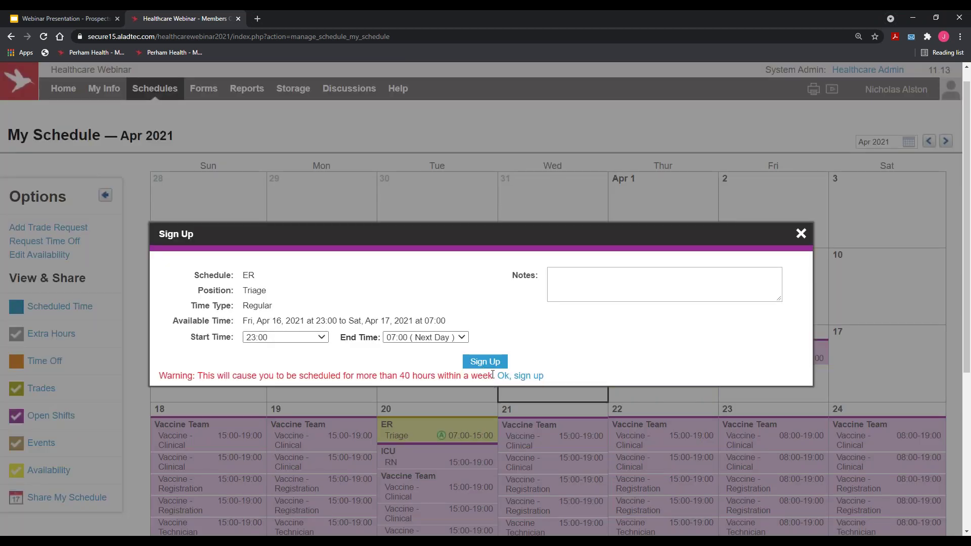
left_click(535, 378)
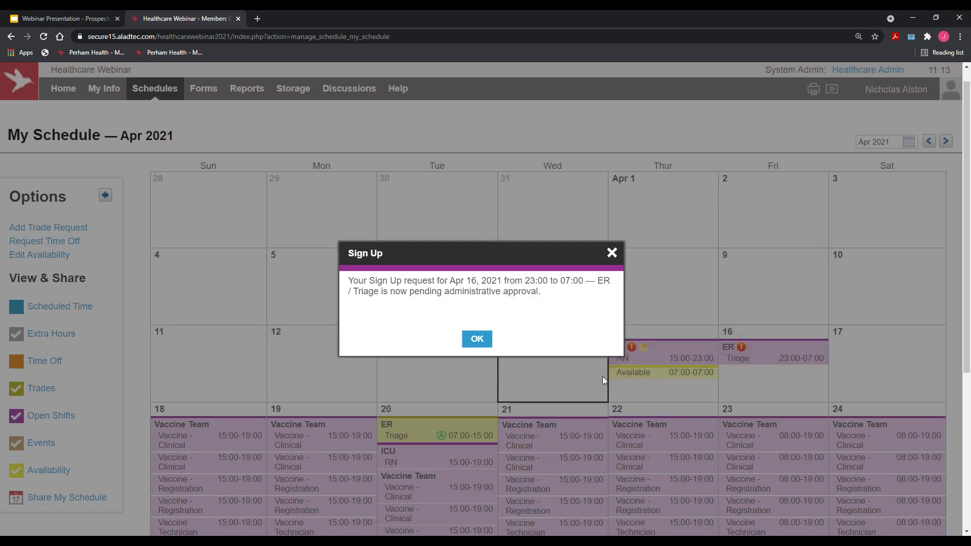
left_click(477, 339)
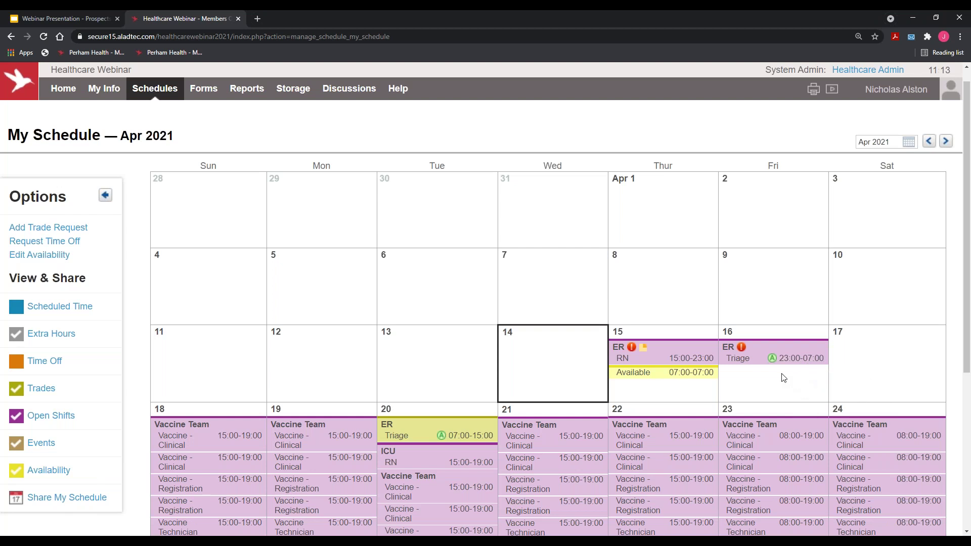
Sign up for the open Vaccine - Clinical shift on April 23, 2021, 08:00 to 19:00, accepting the weekly hours warning.
scroll(784, 400, "down", 2)
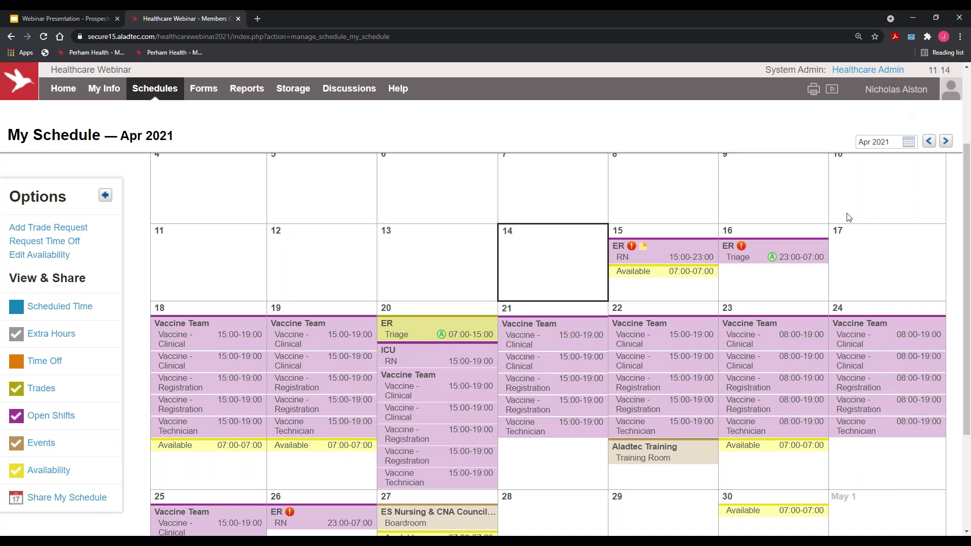
left_click(795, 344)
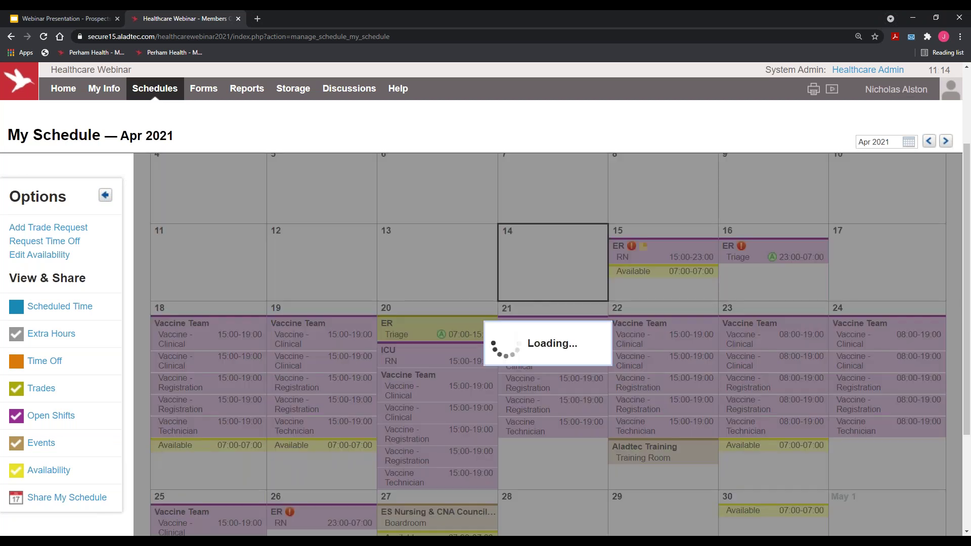
left_click(484, 363)
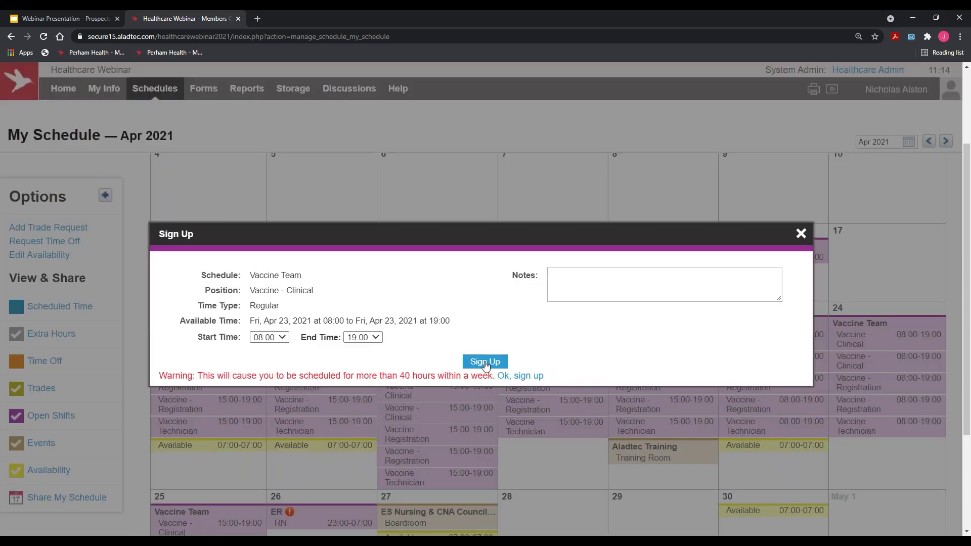
left_click(520, 377)
left_click(476, 340)
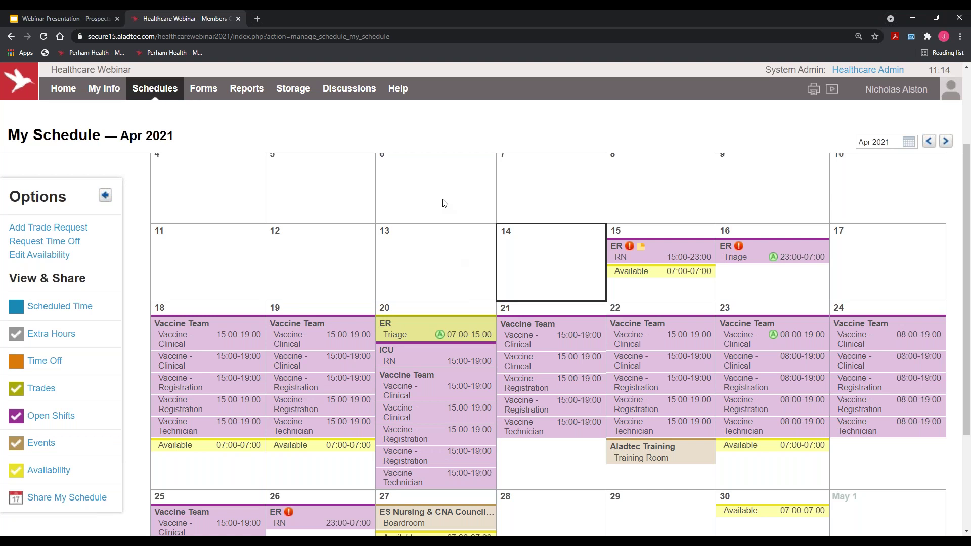
View the schedule sharing options and their calendar subscription Instruction Guide, and return to the member's schedule.
scroll(353, 277, "down", 2)
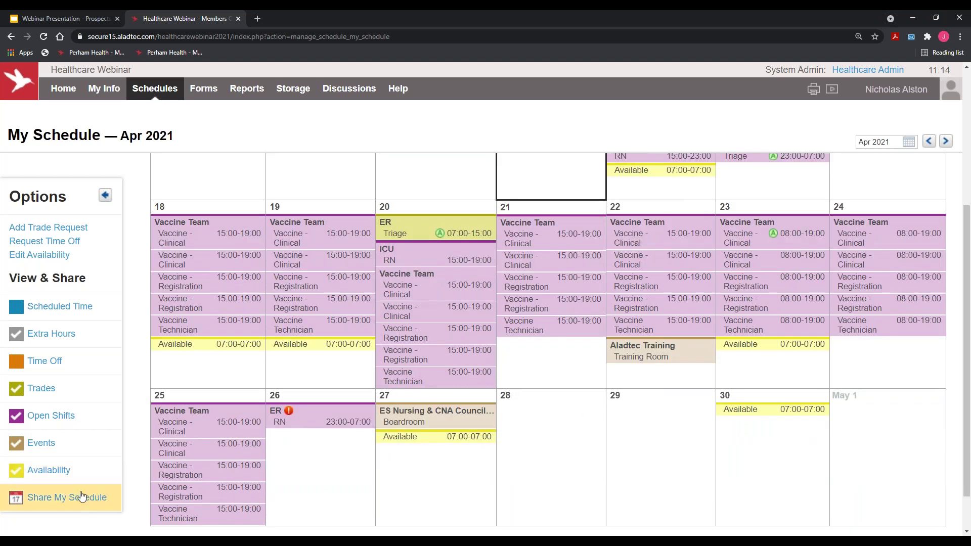
left_click(62, 503)
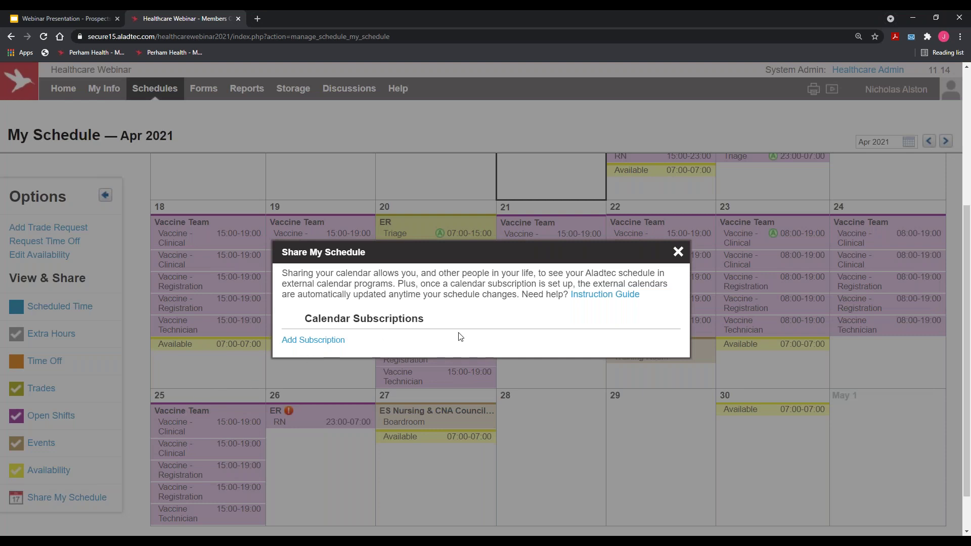
left_click(589, 298)
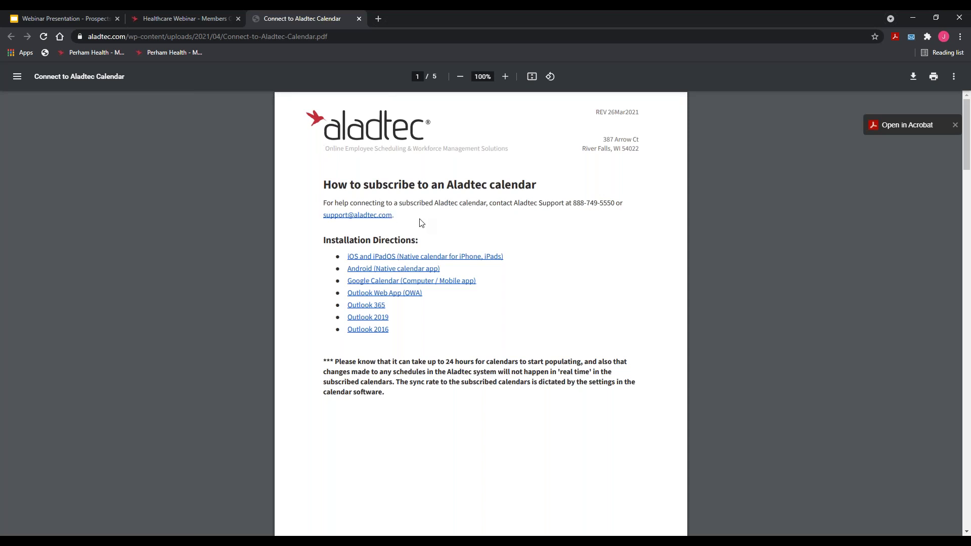
left_click(192, 20)
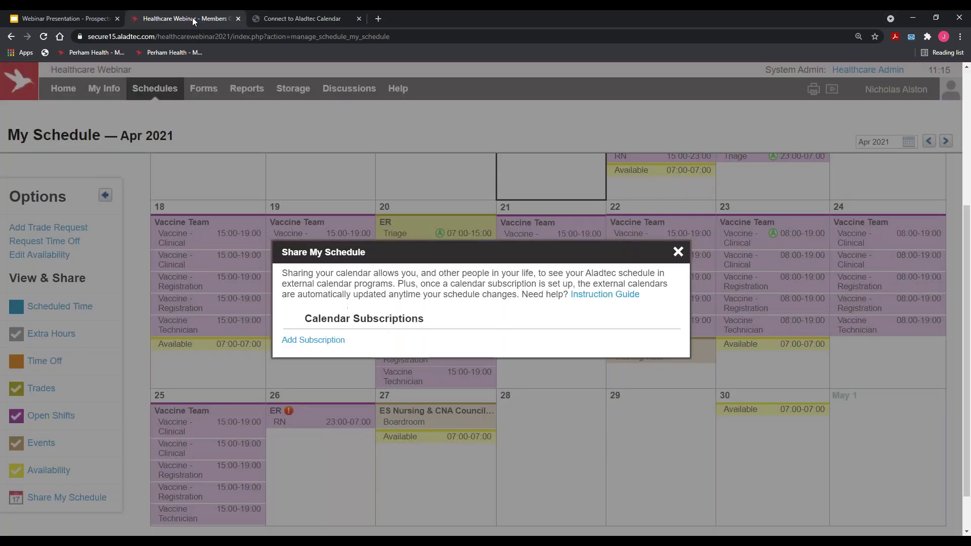
left_click(679, 252)
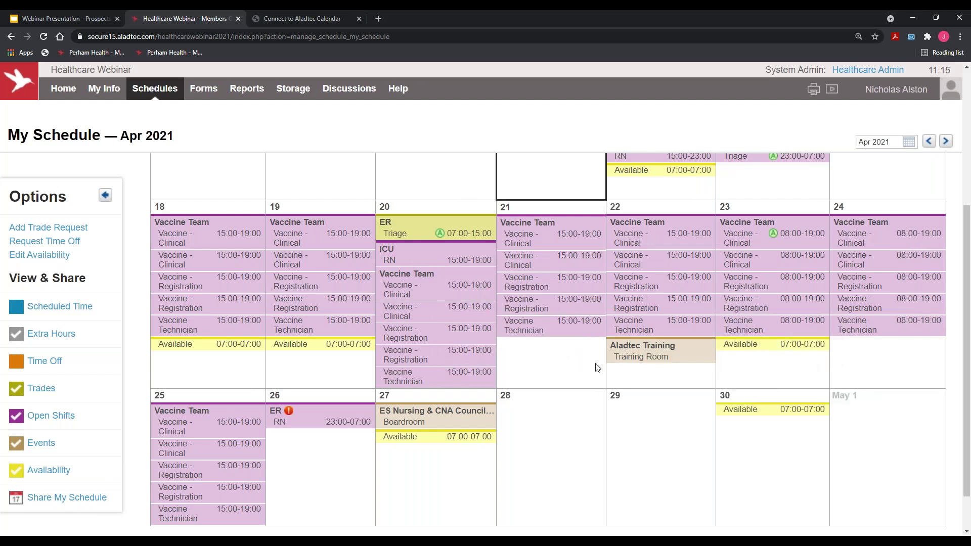
Switch from the member's account to the administrator account.
scroll(607, 354, "up", 4)
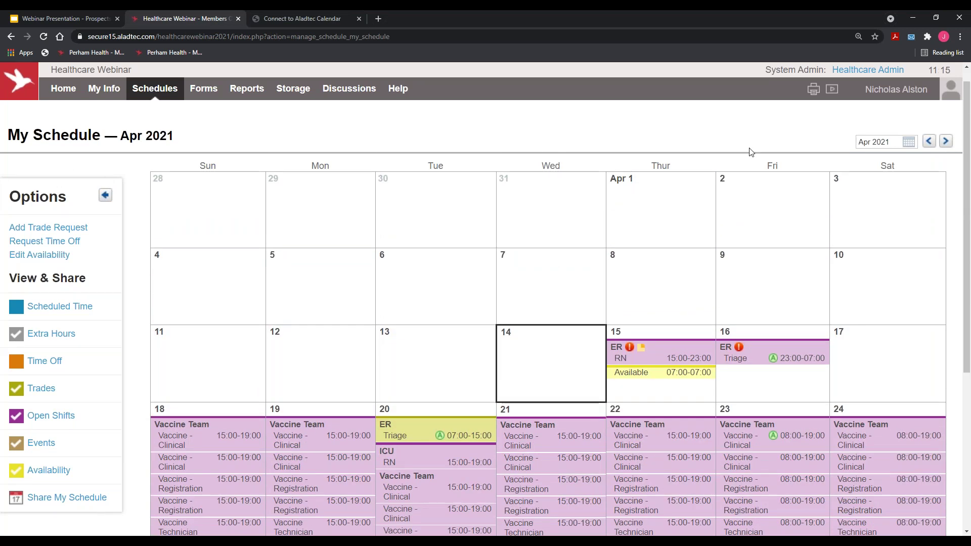
left_click(910, 97)
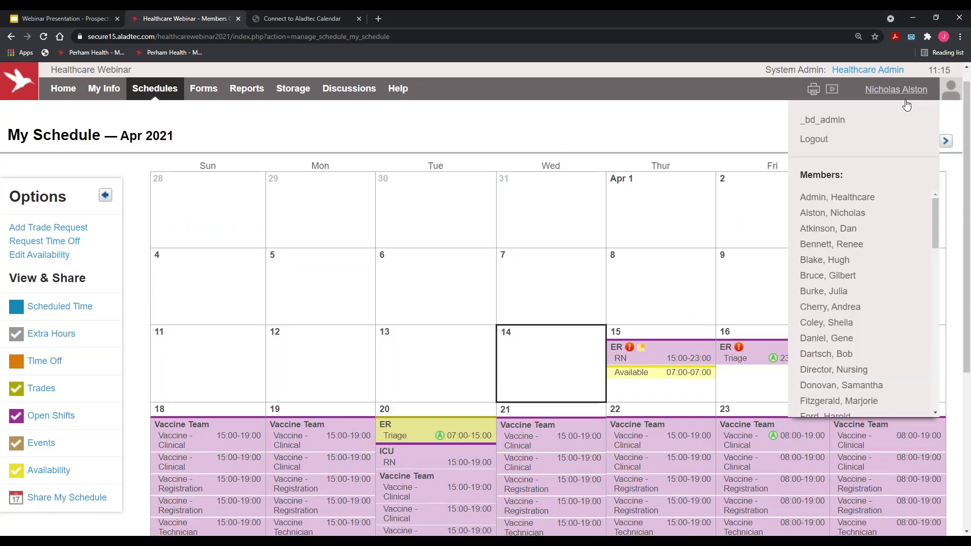
left_click(863, 127)
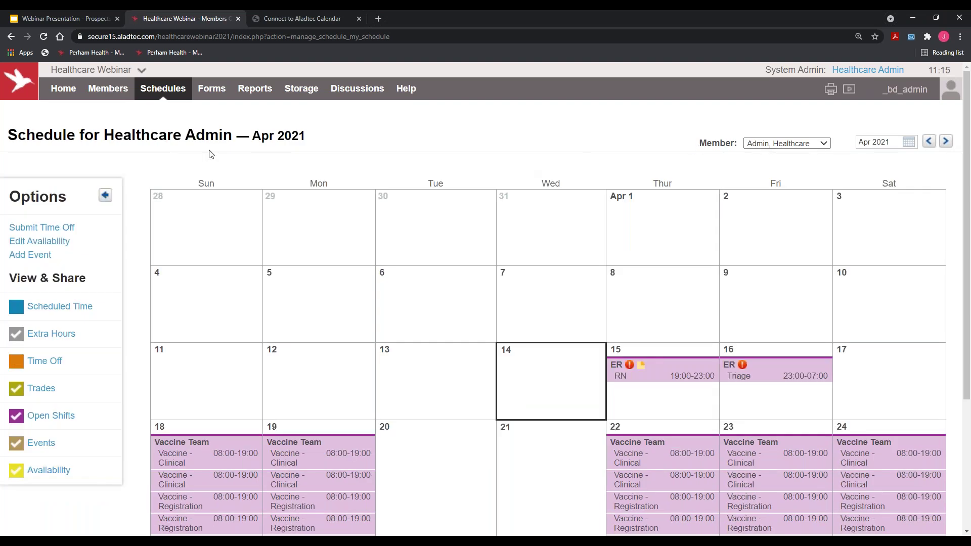
Open the monthly schedule calendar for April 2021 and filter it to Hospital.
mouse_move(169, 94)
left_click(178, 111)
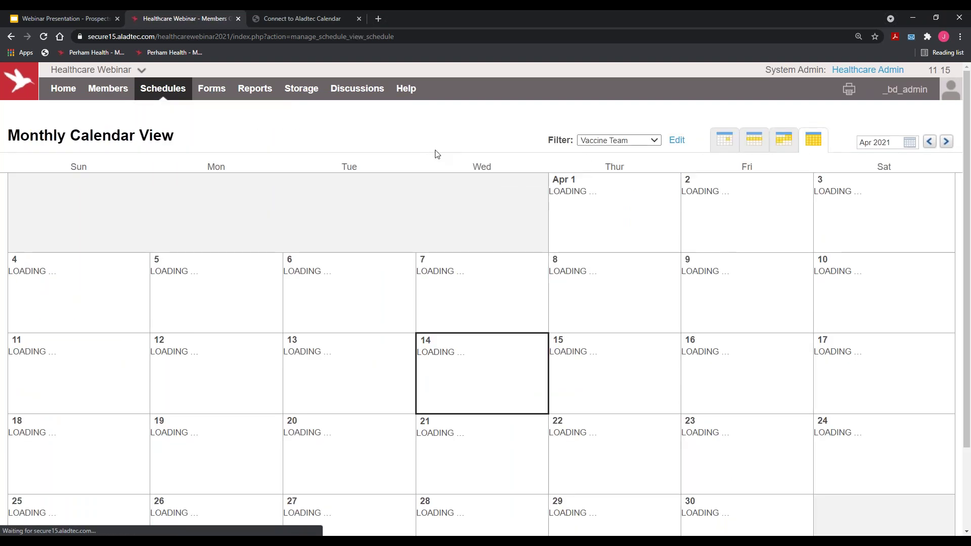
left_click(653, 141)
left_click(636, 160)
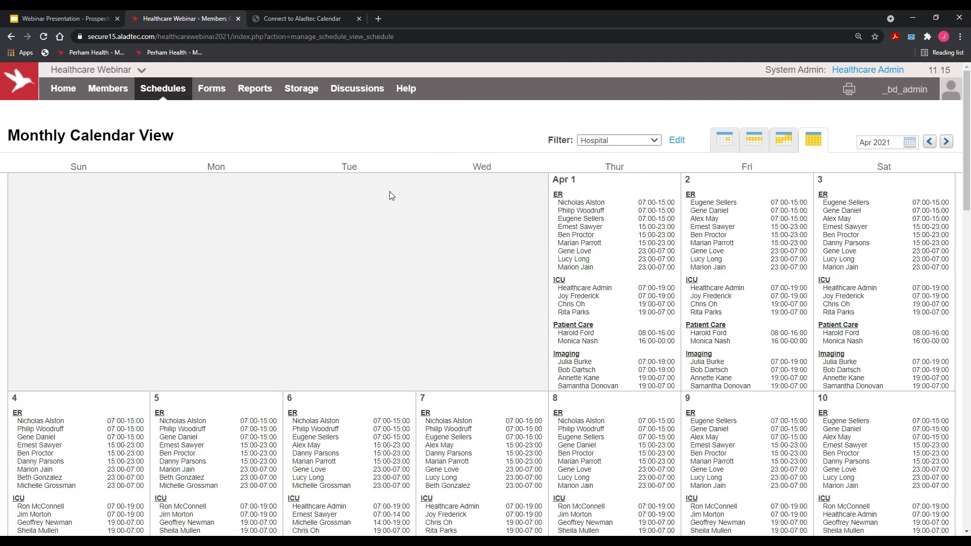
Examine the shifts, sign-ups and time off for April 11 to 17 and the other calendar range views offered.
scroll(423, 263, "down", 7)
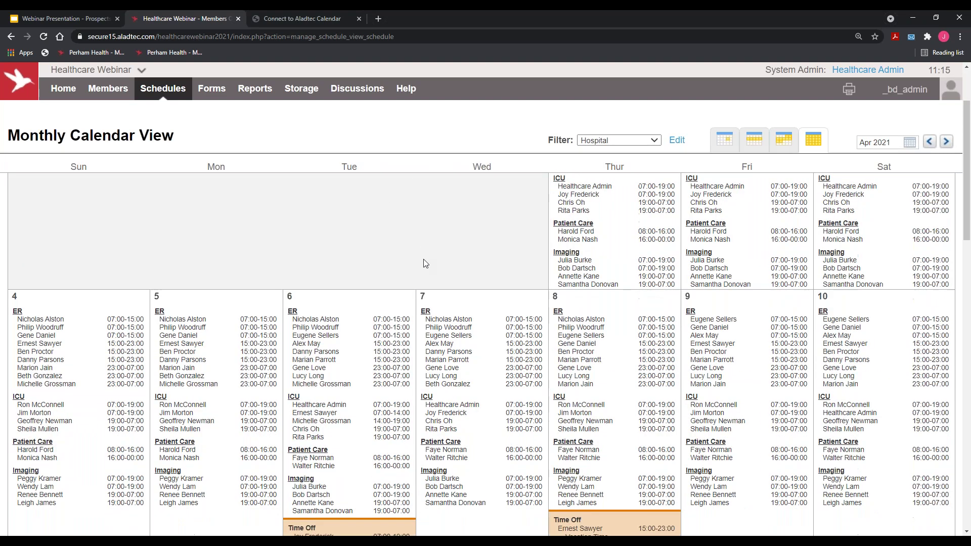
scroll(424, 263, "down", 2)
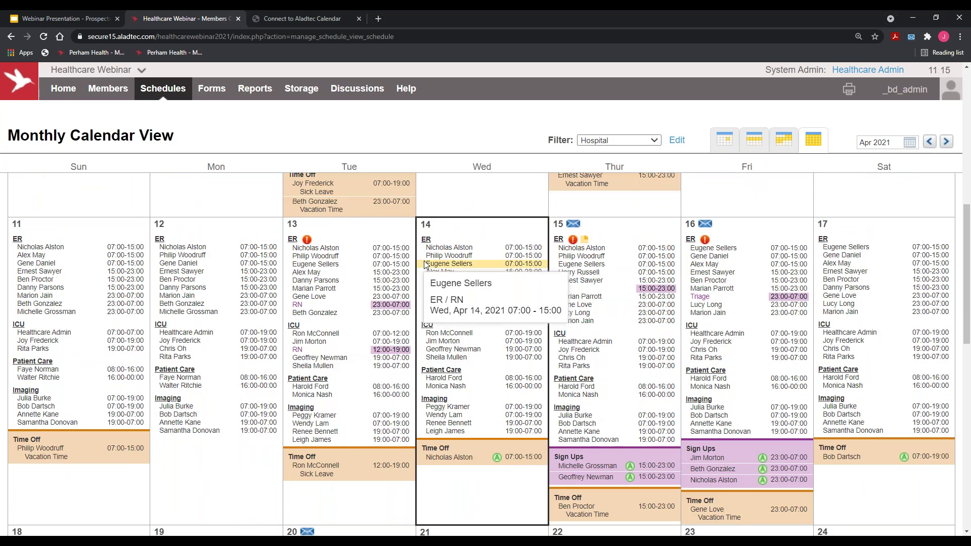
mouse_move(669, 349)
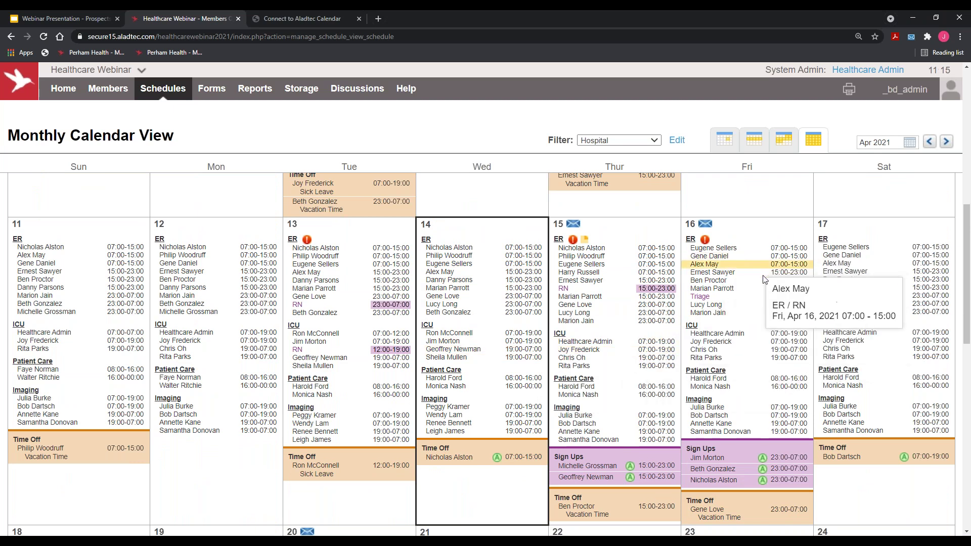
mouse_move(530, 293)
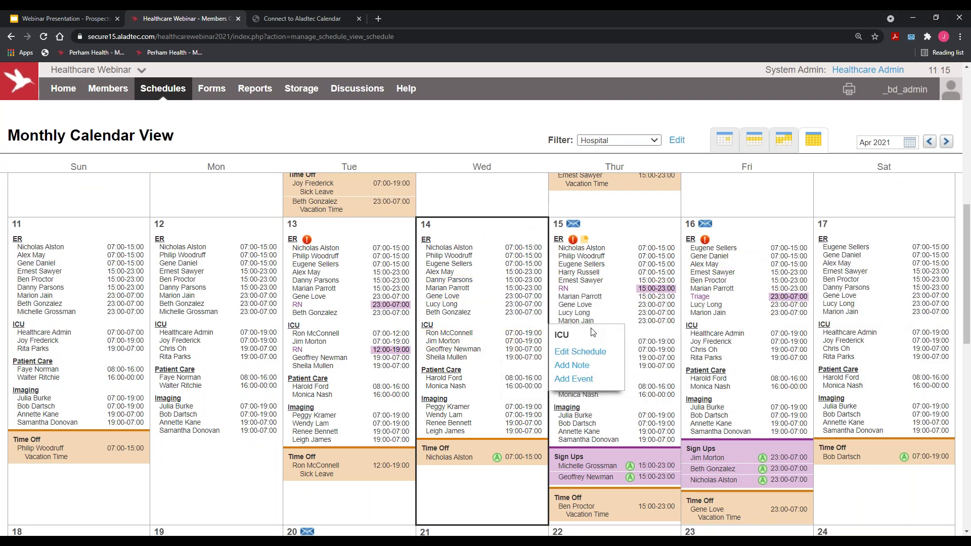
scroll(698, 348, "down", 1)
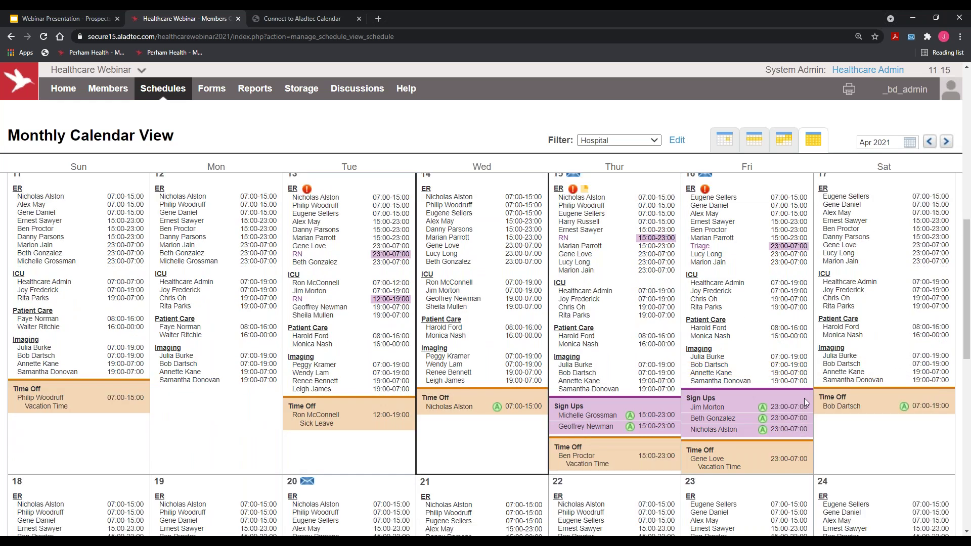
mouse_move(851, 275)
scroll(850, 274, "up", 1)
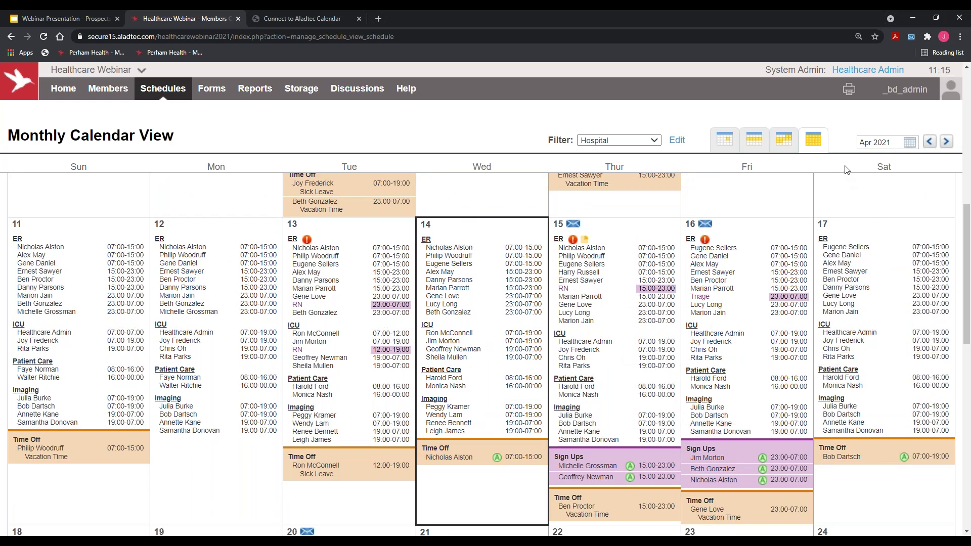
mouse_move(821, 147)
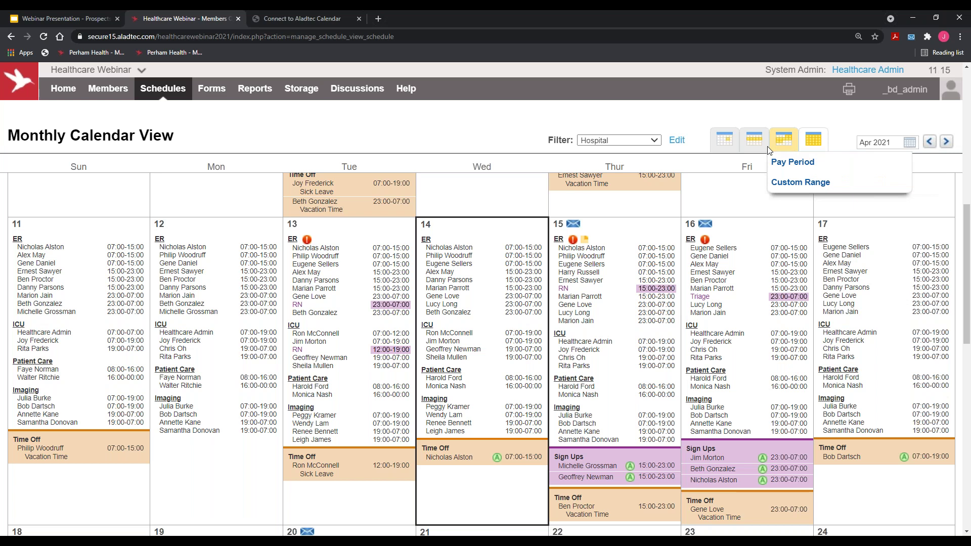
mouse_move(783, 141)
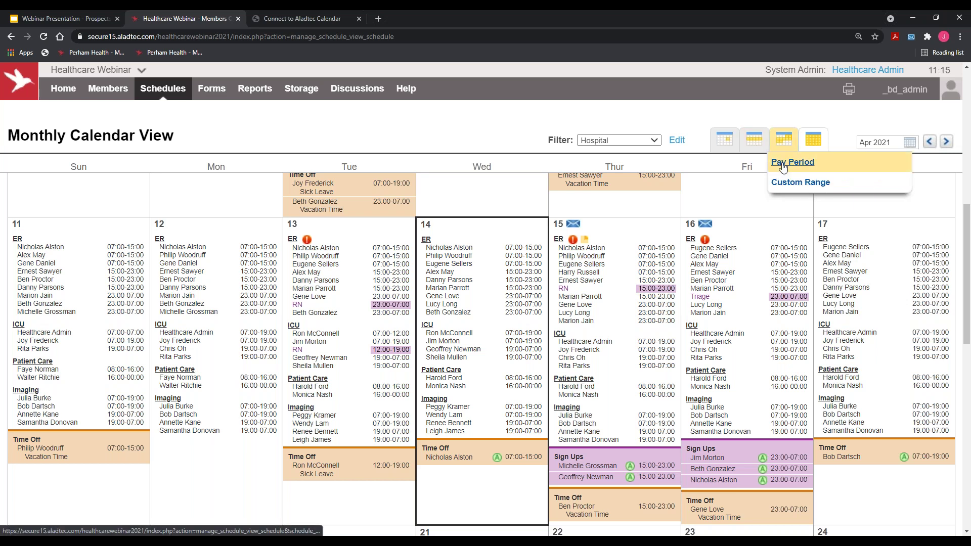
mouse_move(754, 140)
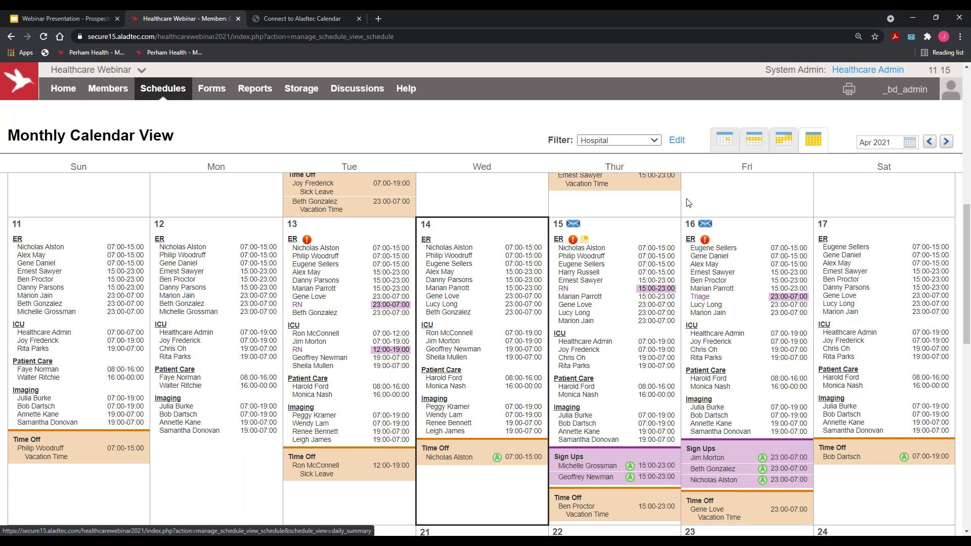
Examine the open ER RN shift on April 15, the ER schedule's actions for that day and its staffing alert.
mouse_move(457, 299)
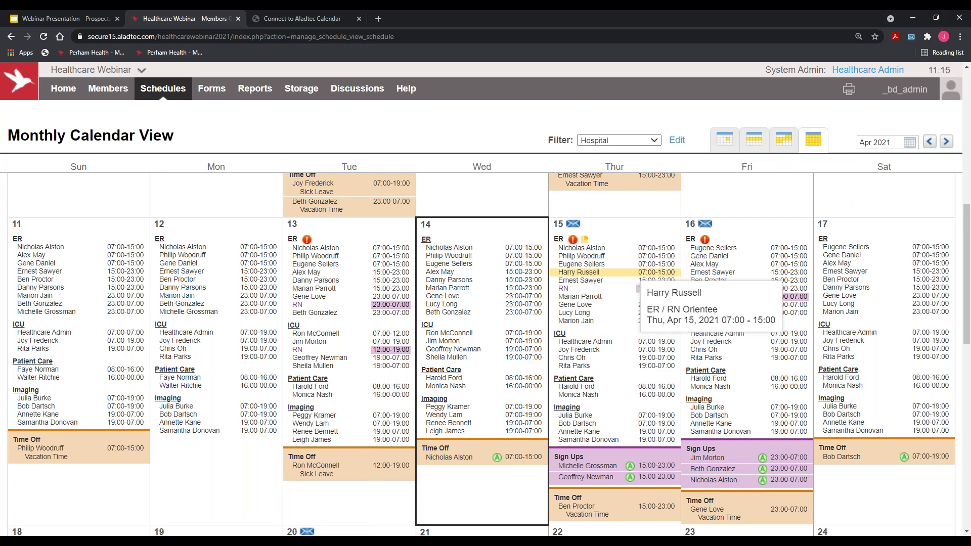
scroll(772, 207, "down", 1)
scroll(772, 208, "down", 1)
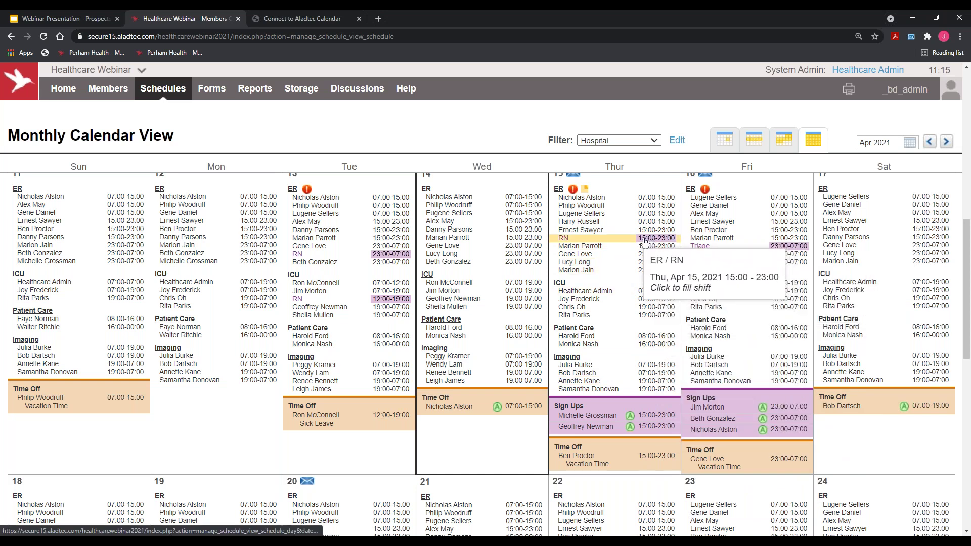
scroll(644, 240, "up", 1)
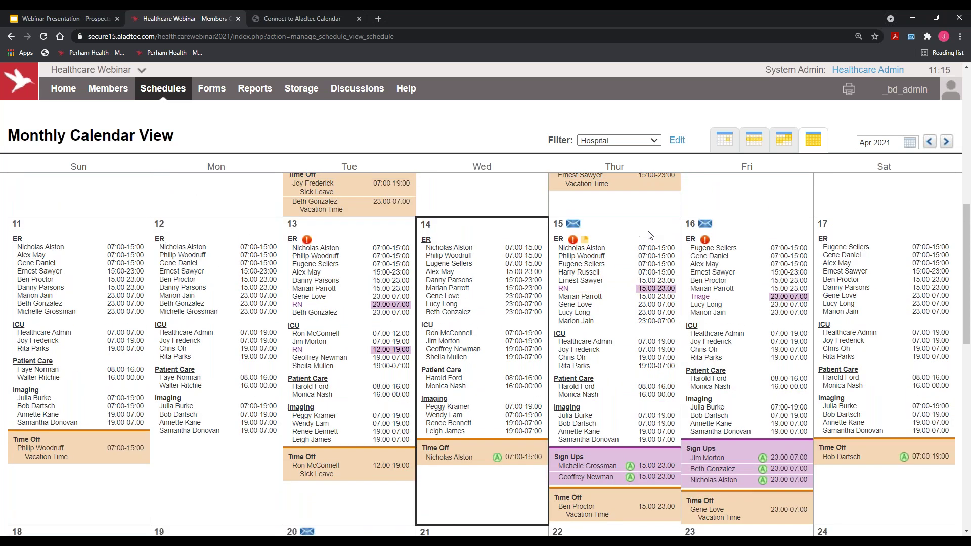
mouse_move(602, 233)
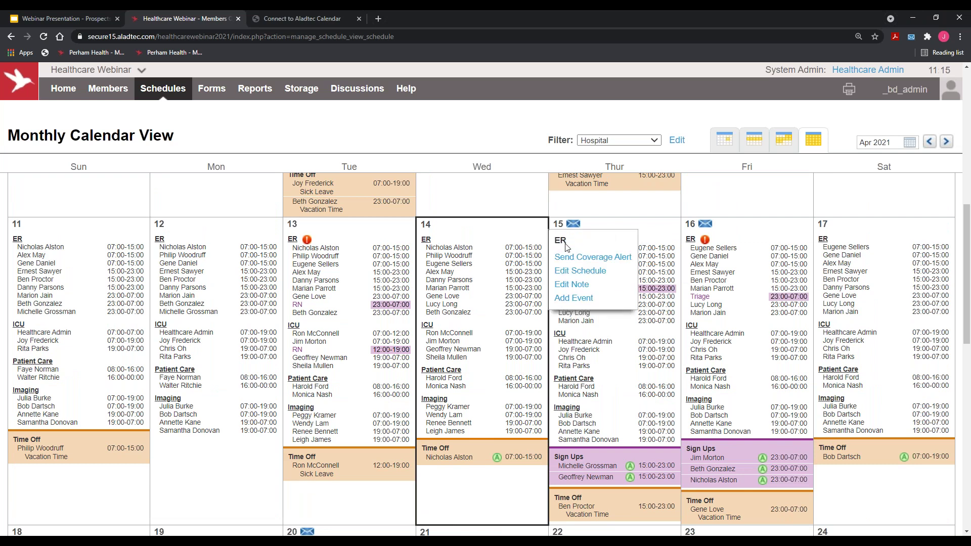
mouse_move(573, 243)
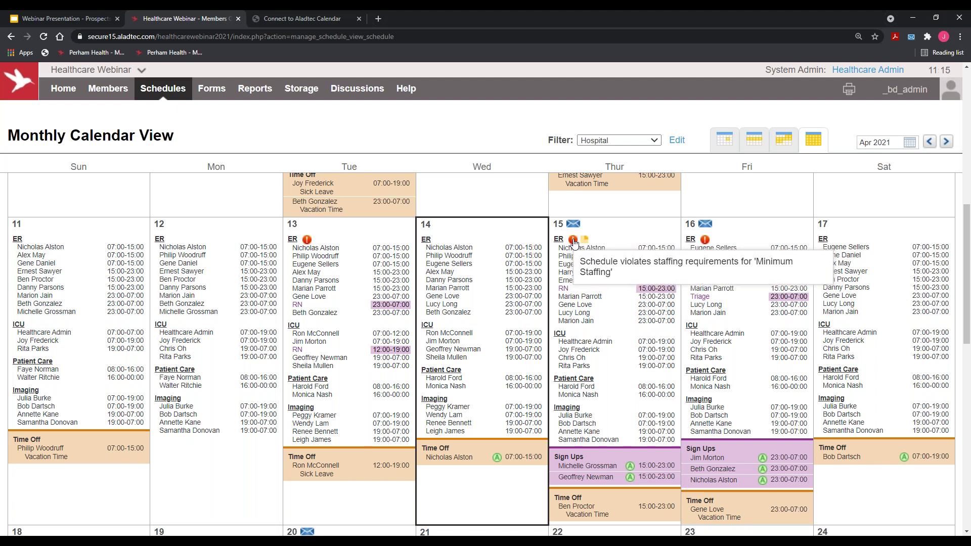
Examine the details of the ER schedule's staffing requirements violation on April 15 and close them.
left_click(574, 243)
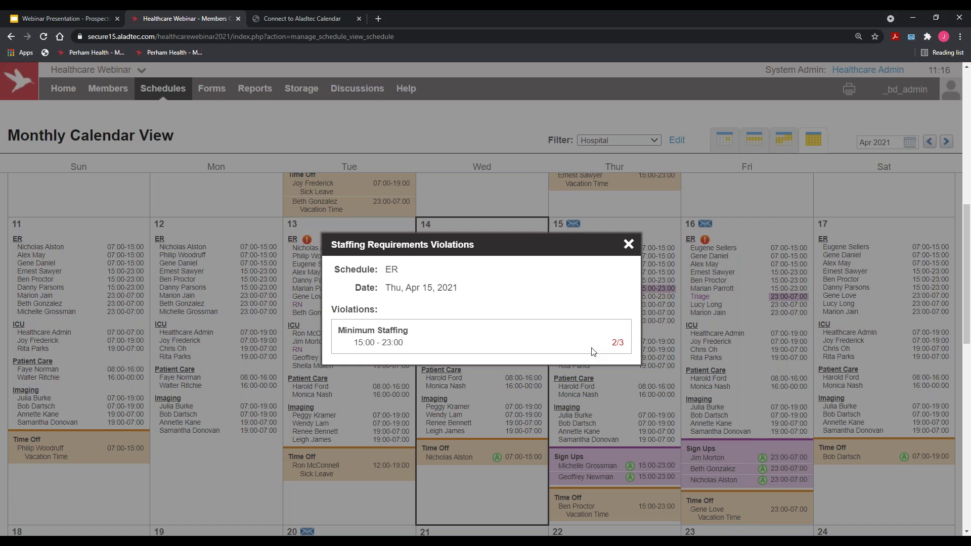
left_click(628, 245)
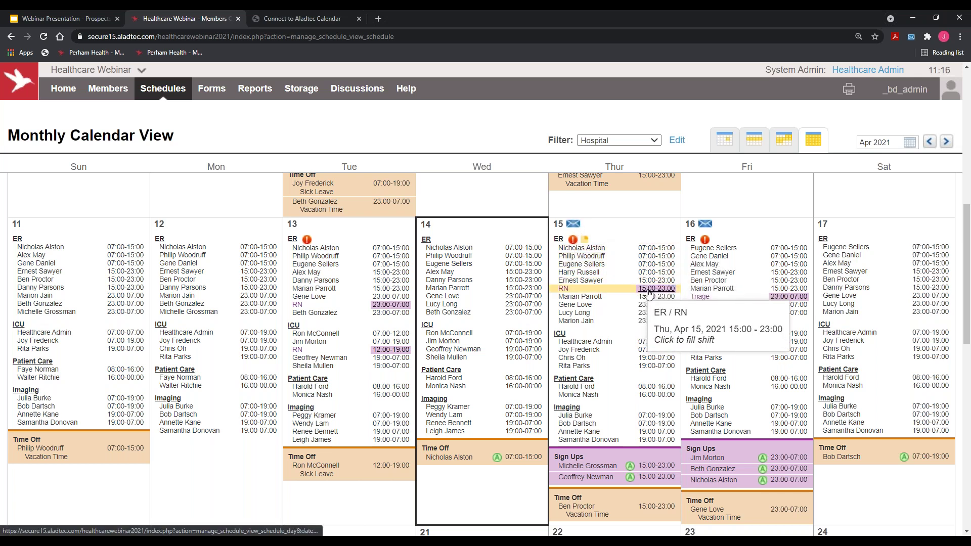
Open the coverage alert for April 15 and include the open ER RN shift from 15:00 to 23:00.
left_click(574, 224)
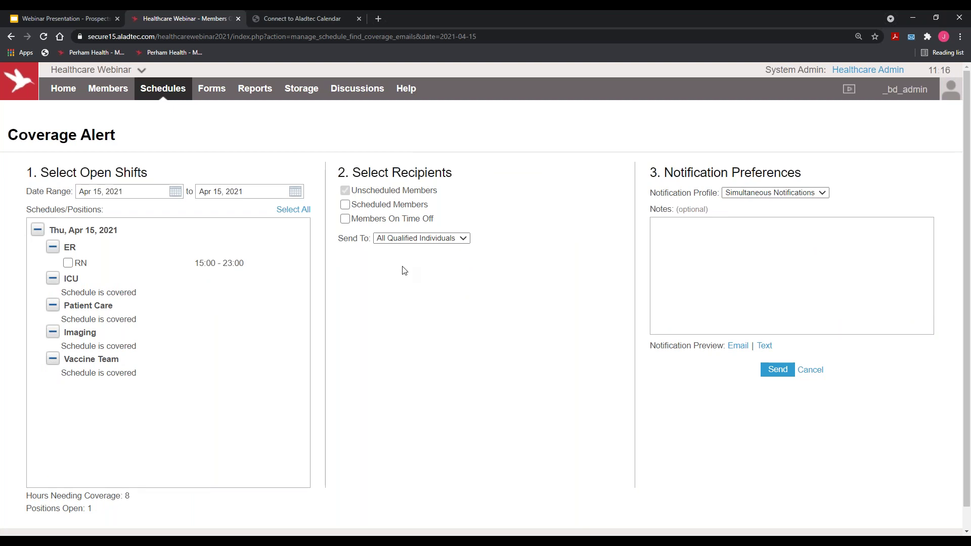
left_click(68, 263)
left_click_drag(353, 192, 450, 198)
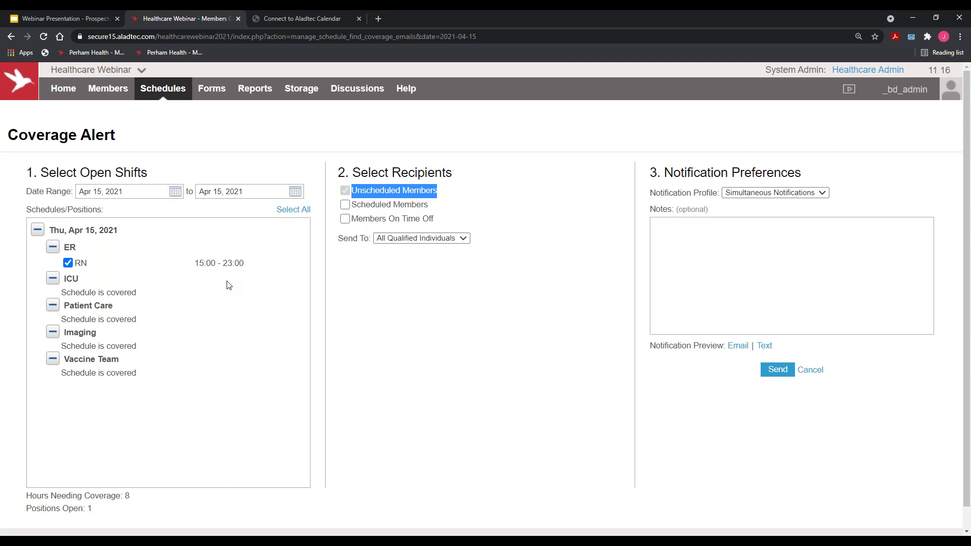
Try Work Groups as the coverage alert's recipients and set the alert to be sent to Individuals.
left_click(423, 238)
key("Escape")
left_click(419, 263)
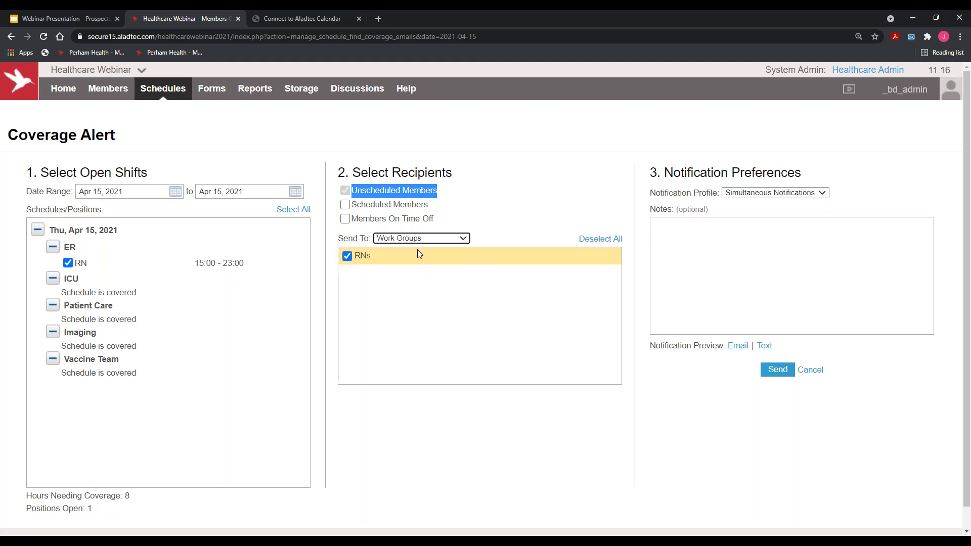
left_click(422, 238)
left_click(411, 265)
left_click(419, 238)
left_click(410, 256)
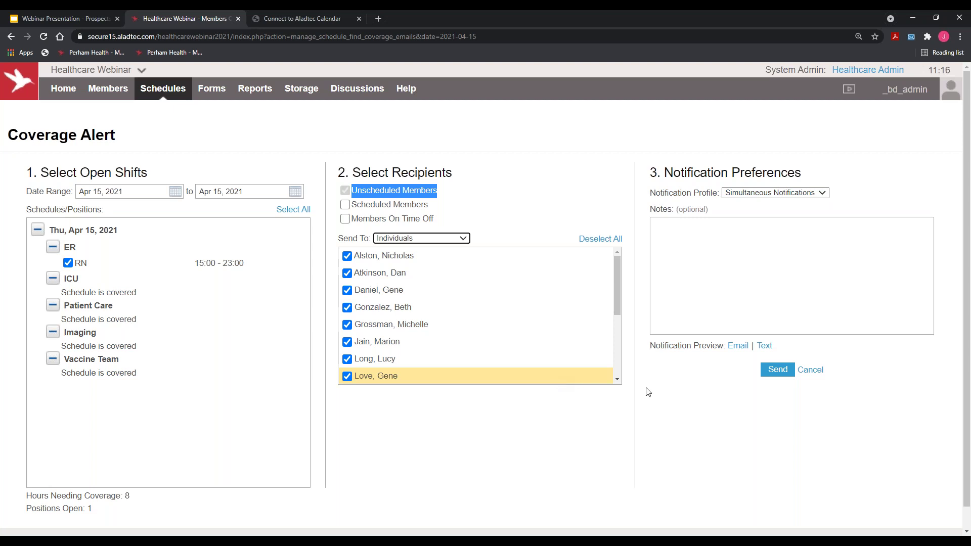
Preview the coverage alert's email, examining its position, schedule and shift placeholders and the sign-up link, and close the preview.
left_click(738, 347)
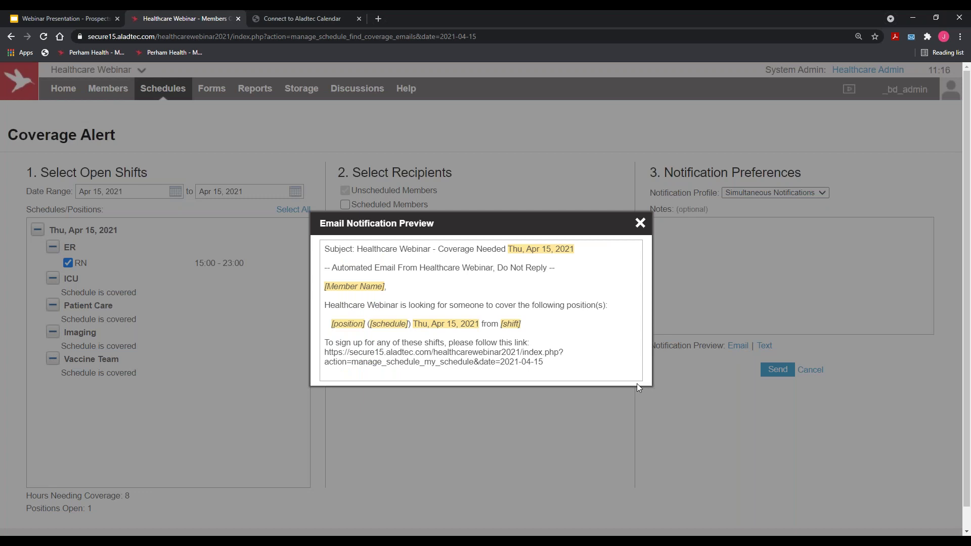
left_click_drag(325, 306, 638, 311)
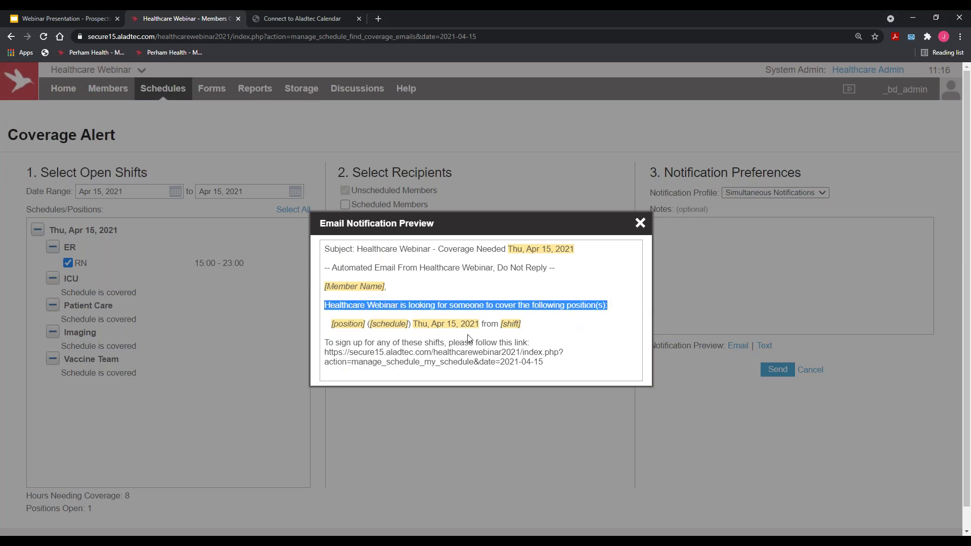
left_click(500, 333)
left_click_drag(326, 325, 521, 326)
left_click(367, 338)
left_click(482, 327)
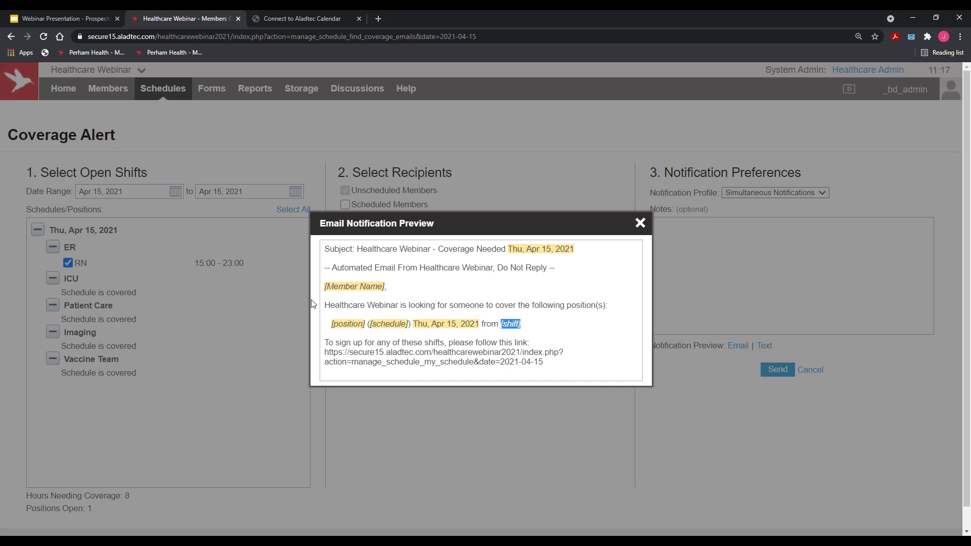
left_click_drag(544, 364, 325, 352)
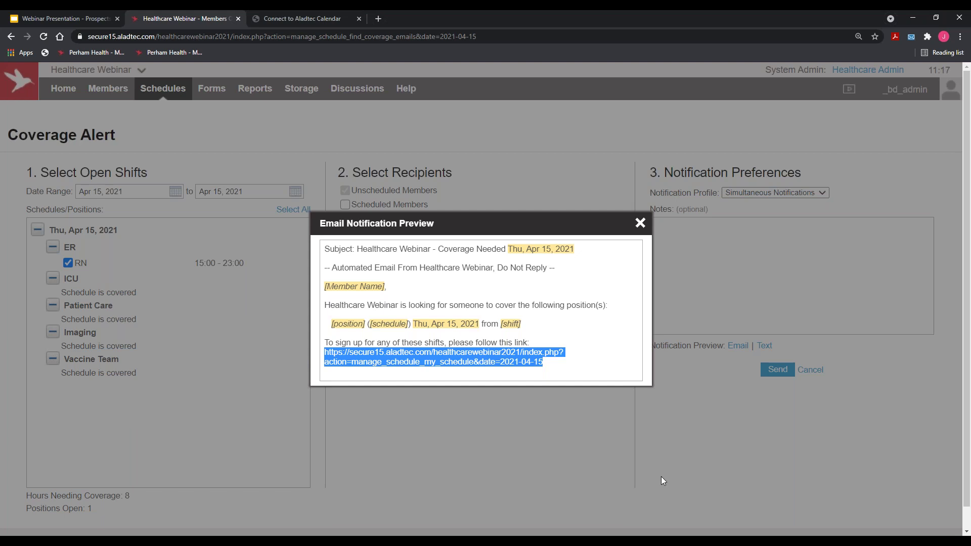
left_click(640, 223)
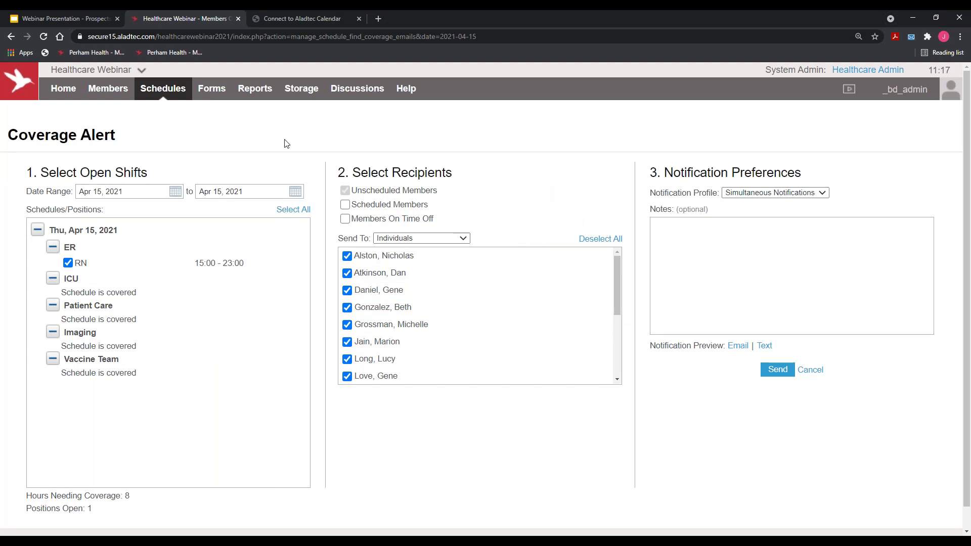
Return to the monthly calendar and examine the Patient Care schedule's actions on April 17 and the pending sign-ups on April 16.
mouse_move(173, 92)
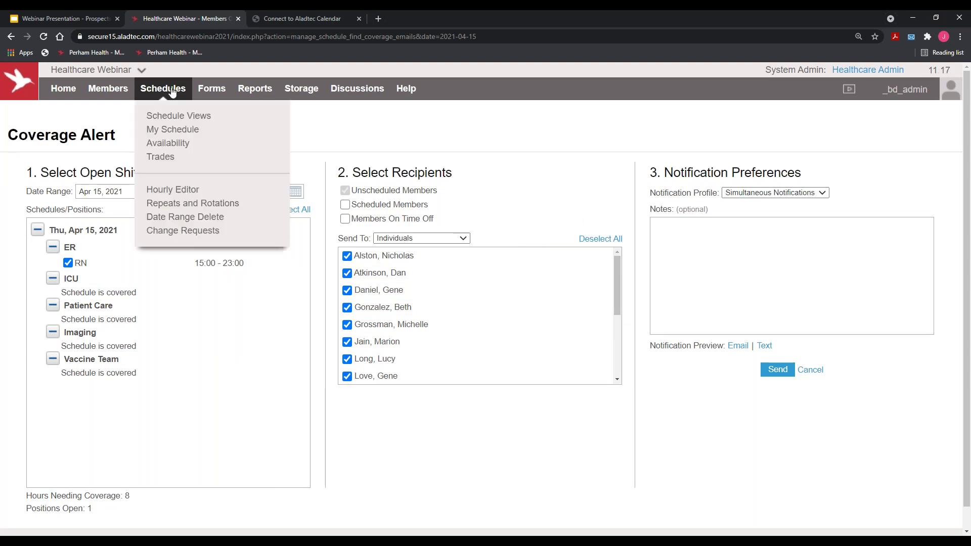
left_click(173, 118)
scroll(494, 238, "down", 5)
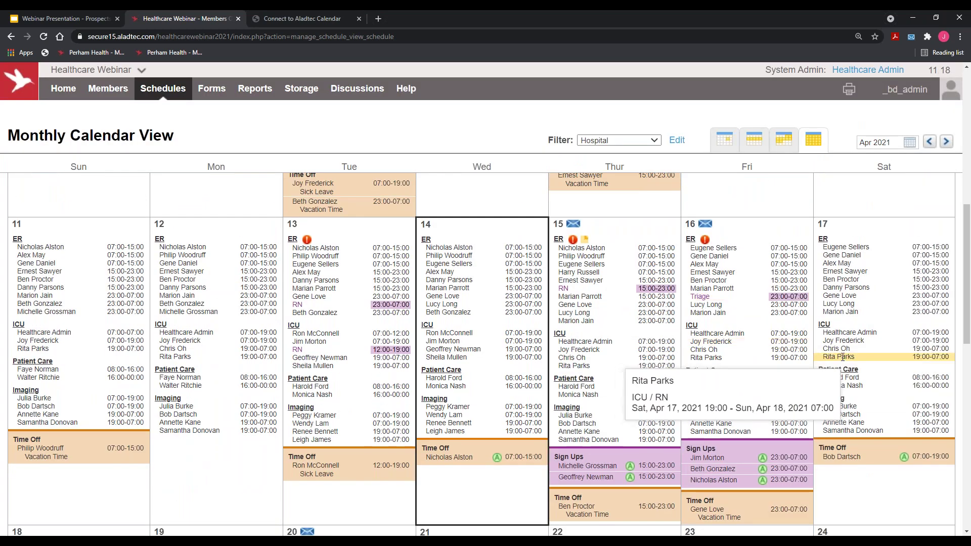
mouse_move(835, 369)
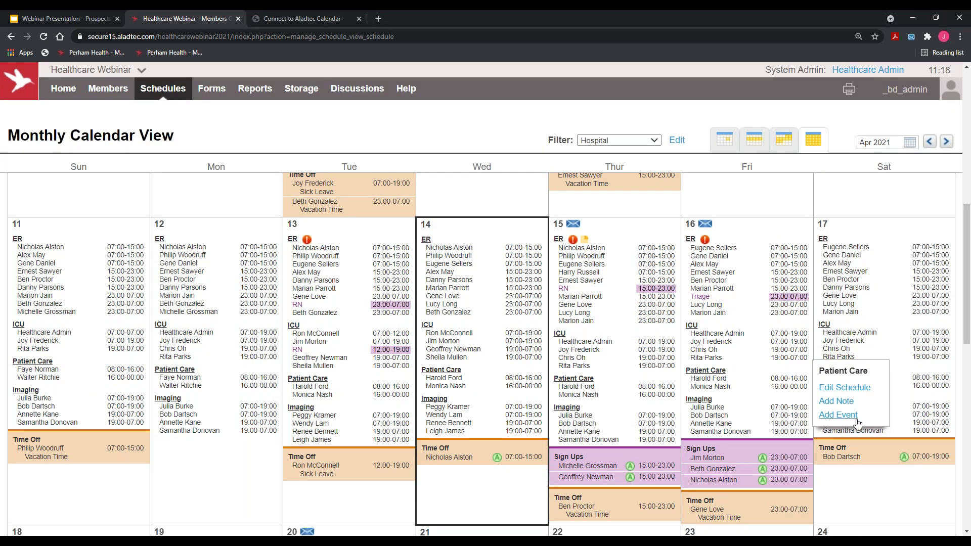
scroll(857, 436, "down", 1)
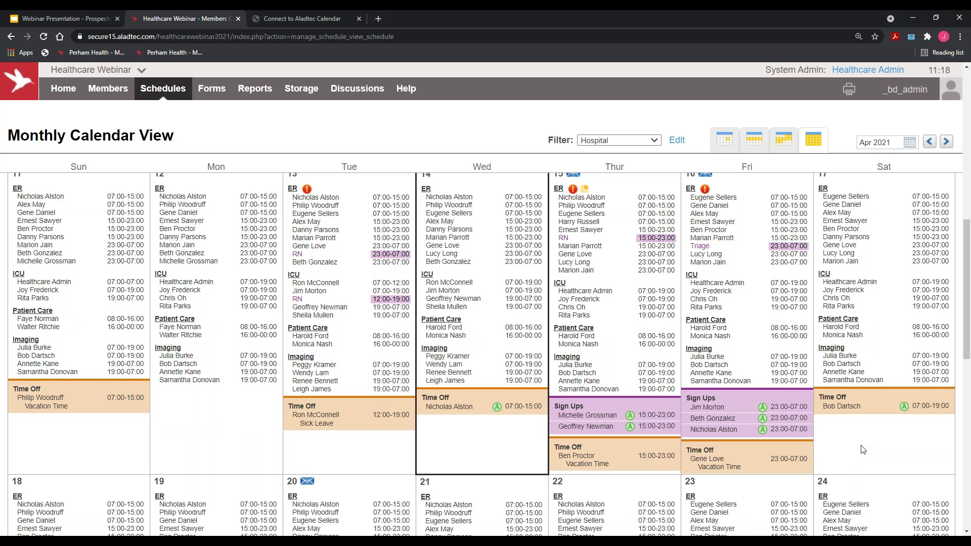
mouse_move(687, 277)
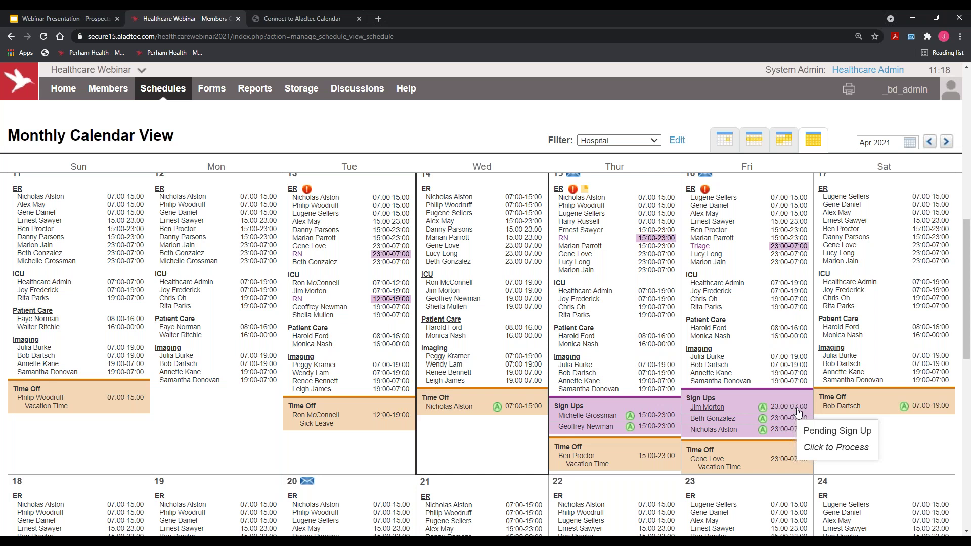
Open the vacant ER RN shift from 15:00 to 23:00 on April 15 in the Hourly Editor.
left_click(660, 243)
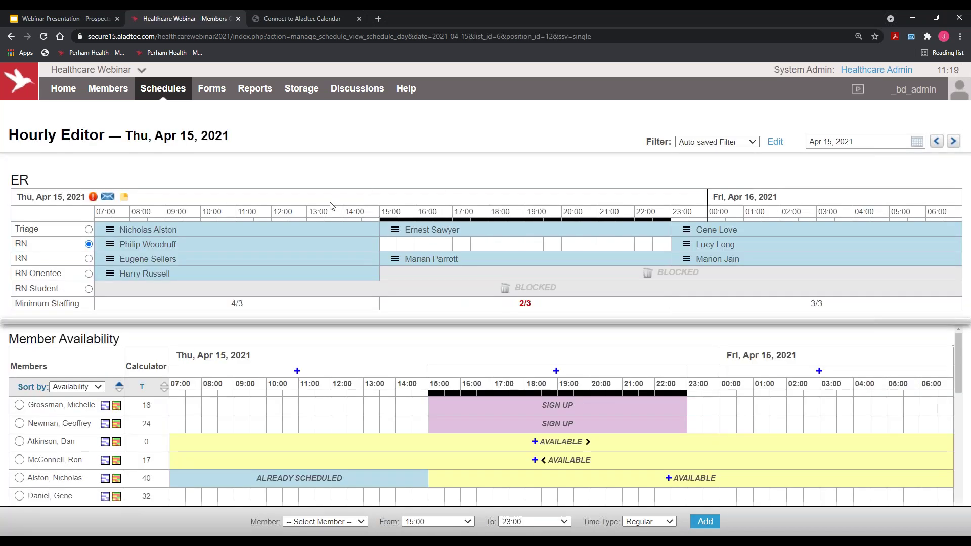
left_click_drag(13, 133, 109, 134)
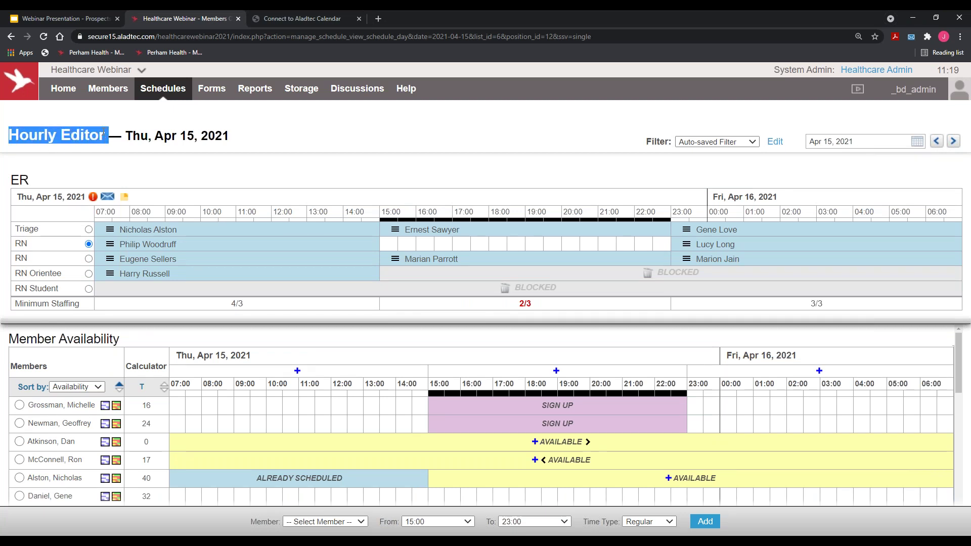
left_click_drag(388, 248, 670, 247)
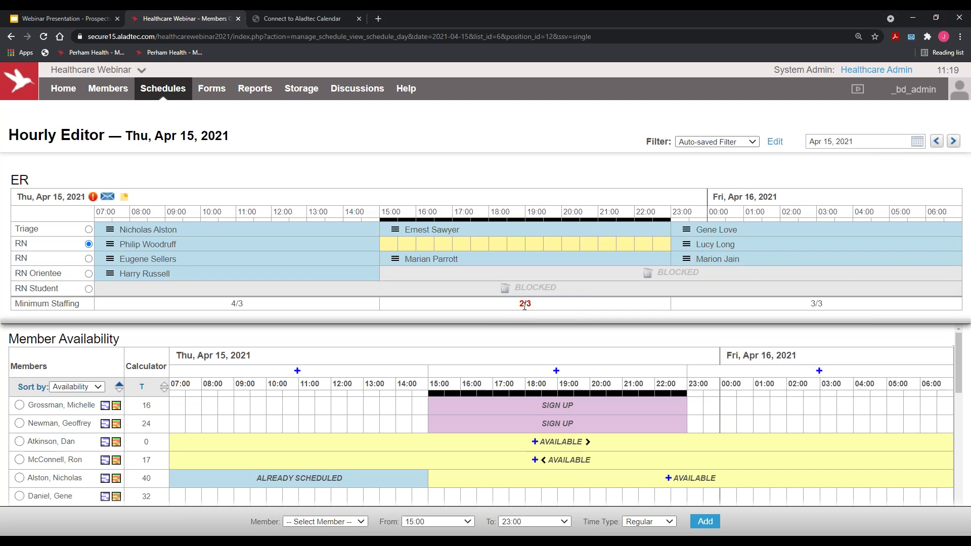
left_click_drag(530, 322, 550, 328)
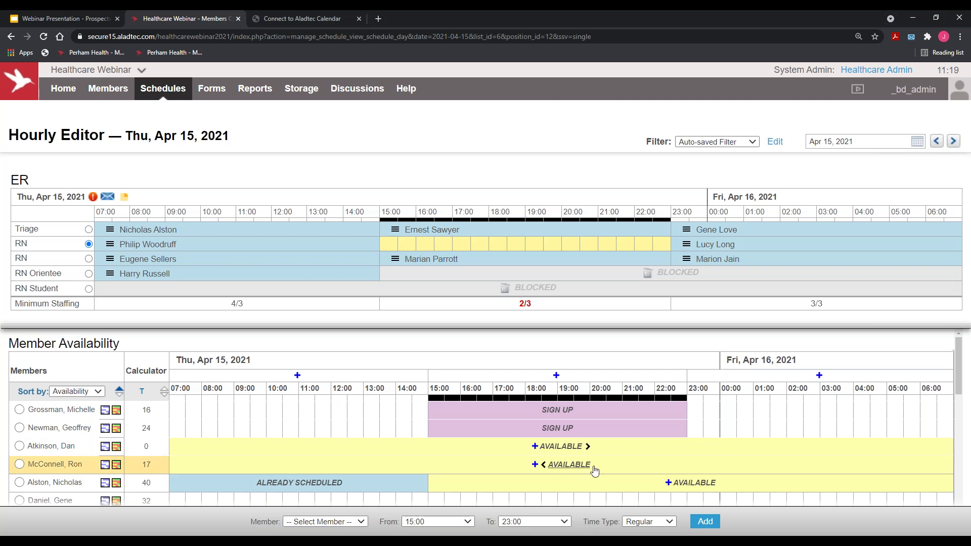
Examine the member availability list for sign-ups, available members and scheduled hours for the open RN shift.
scroll(599, 470, "down", 5)
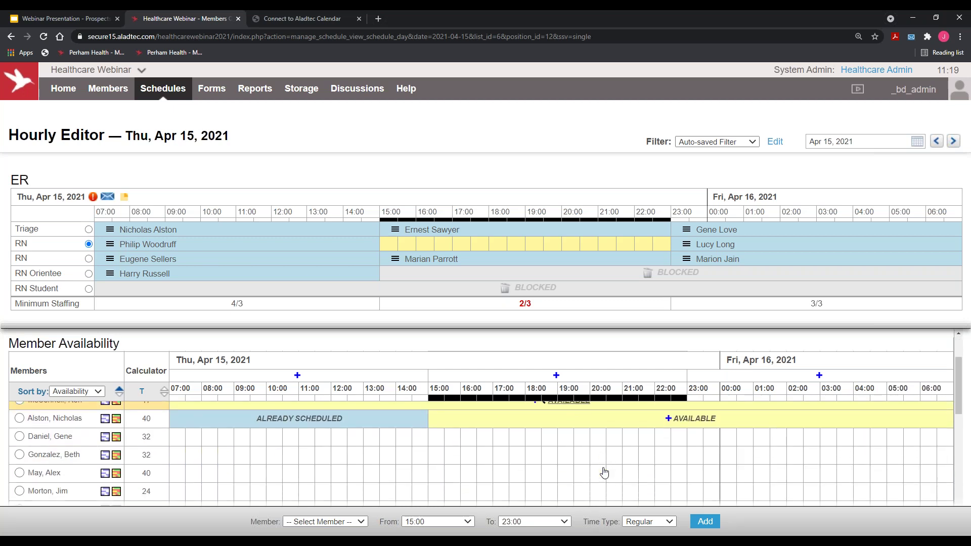
scroll(600, 470, "up", 5)
scroll(601, 470, "down", 3)
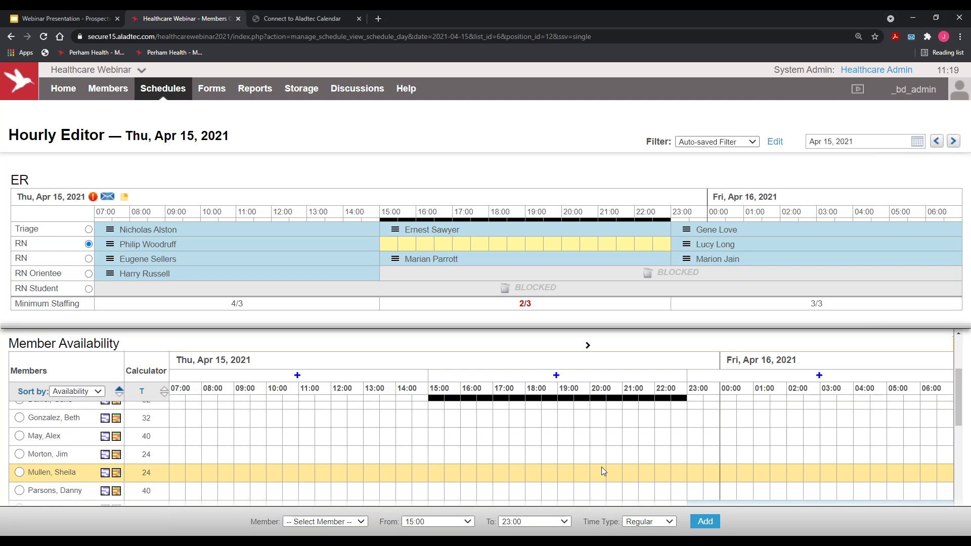
scroll(601, 468, "up", 4)
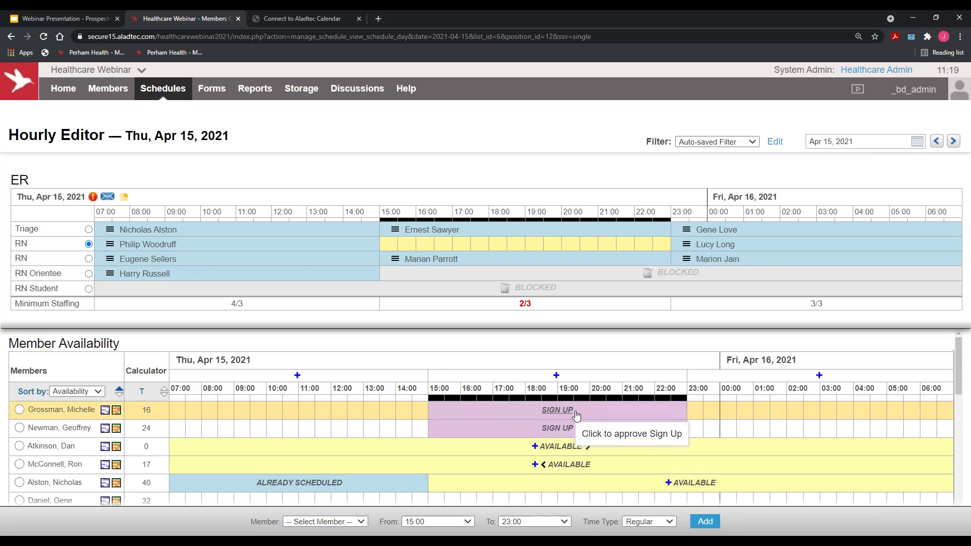
mouse_move(234, 273)
mouse_move(235, 274)
left_mouse_down()
mouse_move(522, 241)
mouse_move(265, 253)
mouse_move(235, 273)
left_mouse_up()
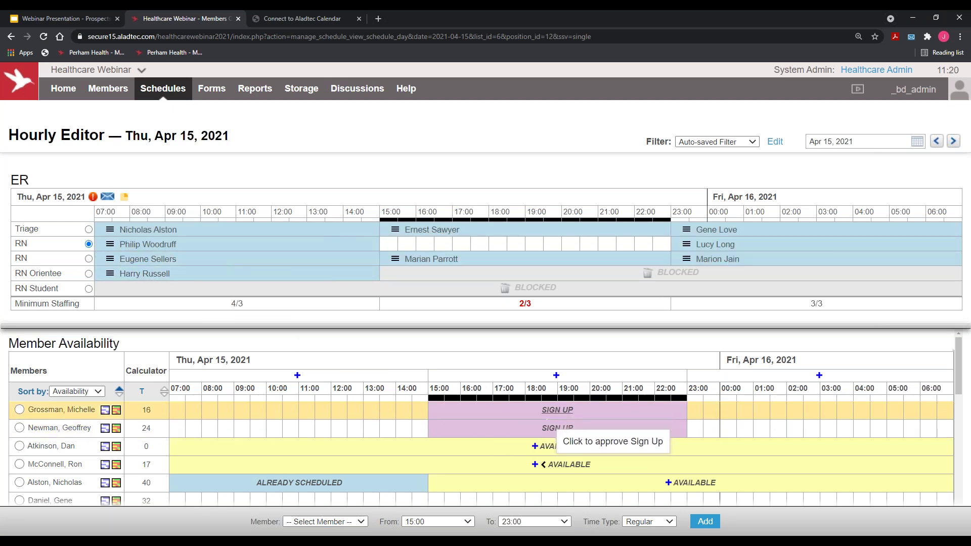
Open the first listed sign-up request for the RN shift and compare its submission time with the overlapping request's.
left_click(555, 412)
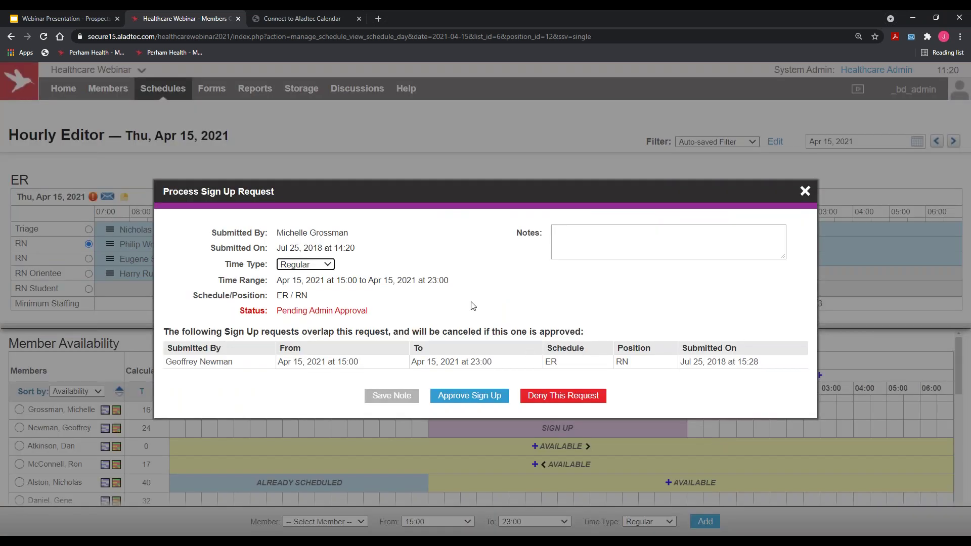
left_click_drag(333, 248, 355, 249)
left_click_drag(738, 362, 759, 362)
left_click_drag(334, 247, 367, 253)
left_click(360, 253)
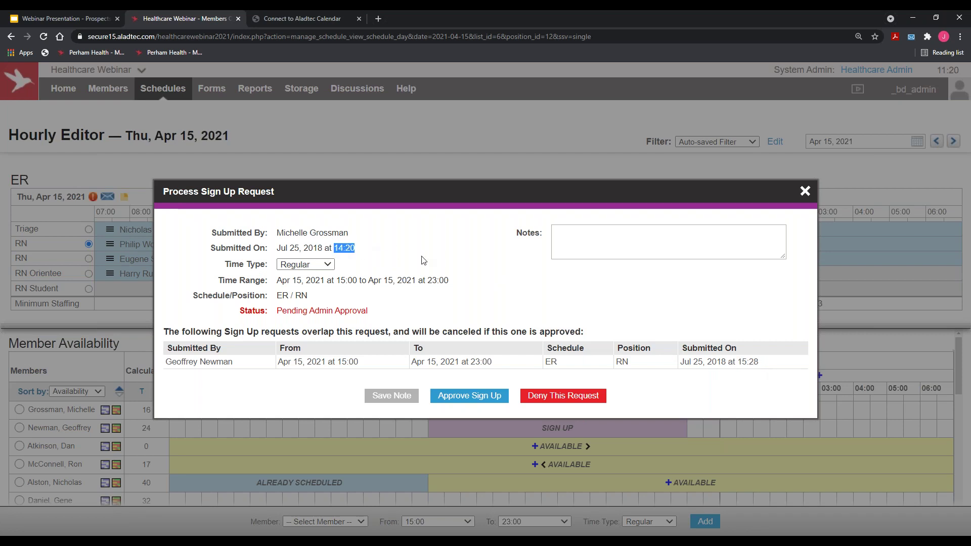
left_click_drag(738, 362, 768, 368)
Set the sign-up request's time type to Call Back and approve it.
left_click(314, 266)
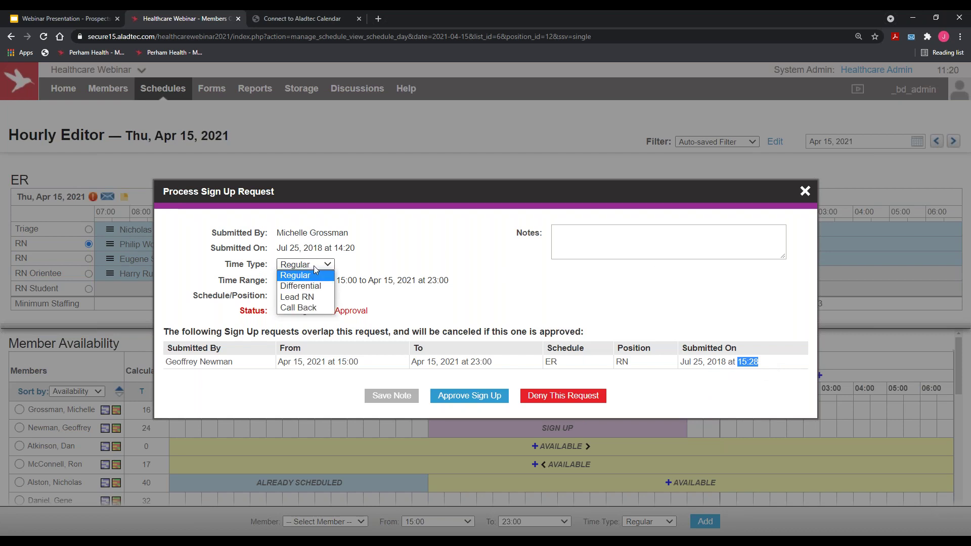
left_click(310, 308)
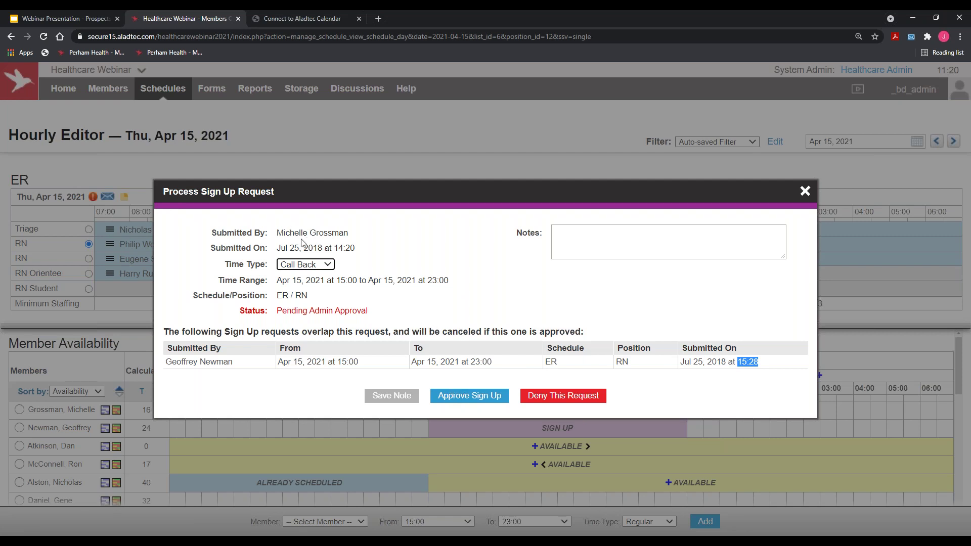
left_click(486, 397)
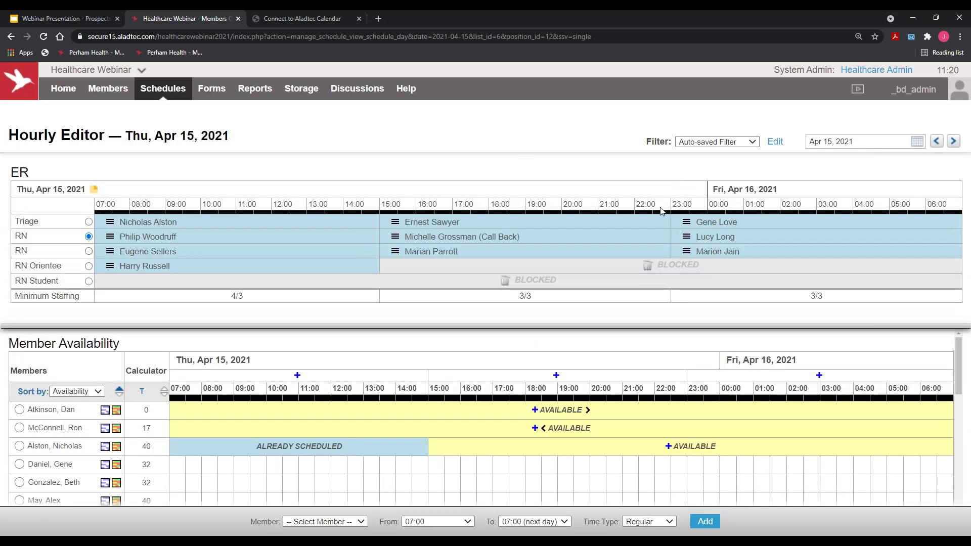
Shorten the Call Back RN shift on the ER schedule so that it ends at 19:00.
left_click_drag(642, 236, 646, 238)
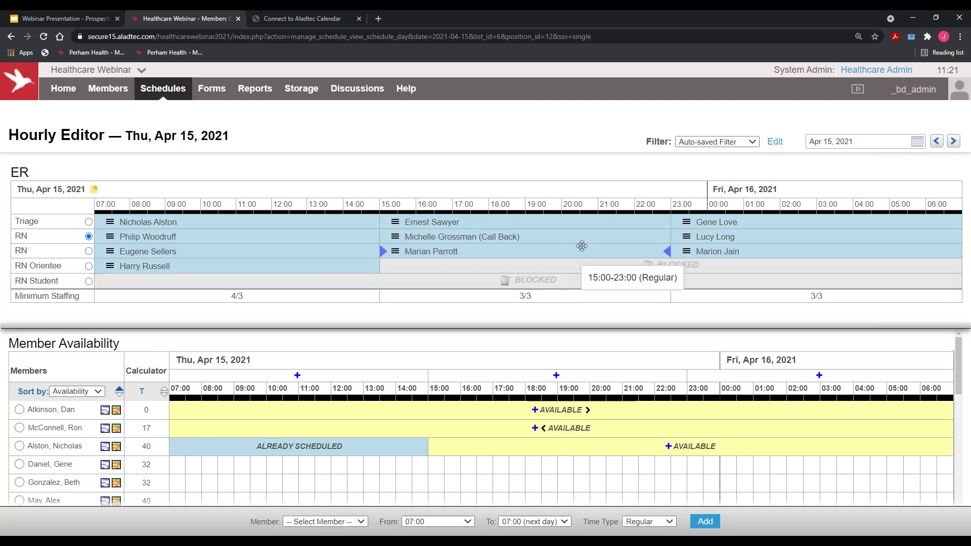
left_click_drag(587, 237, 585, 236)
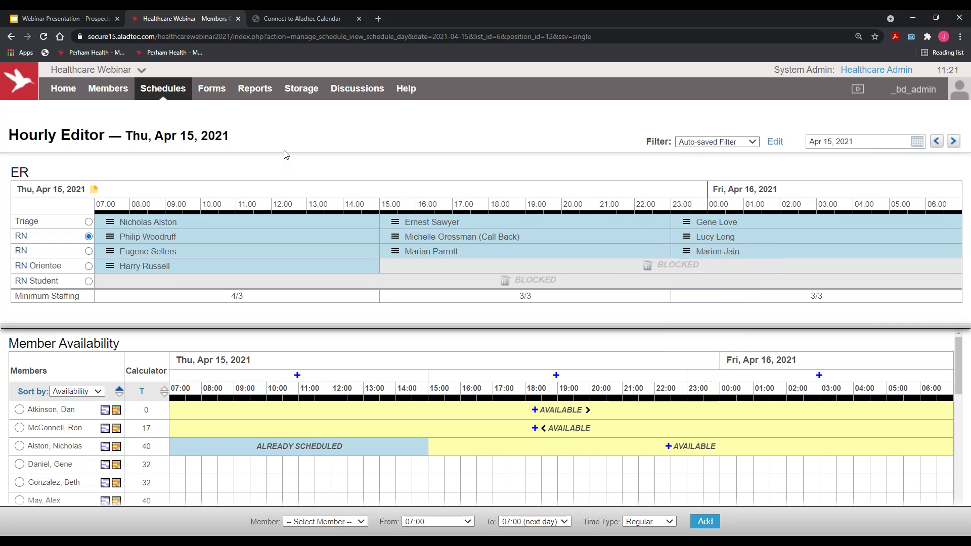
left_click_drag(666, 241, 529, 237)
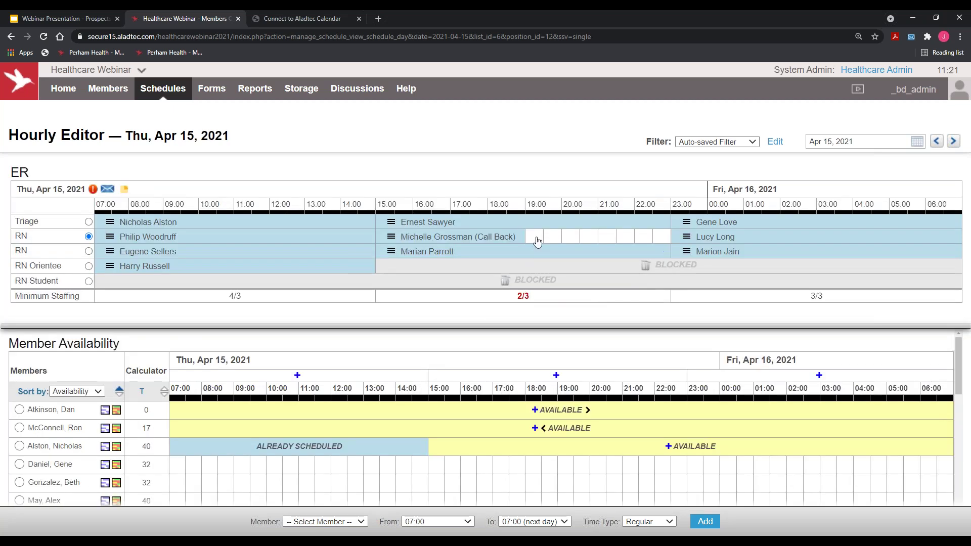
Fill the open ER RN time from 19:00 to 23:00 with the first available member, using the Differential time type.
left_click(661, 245)
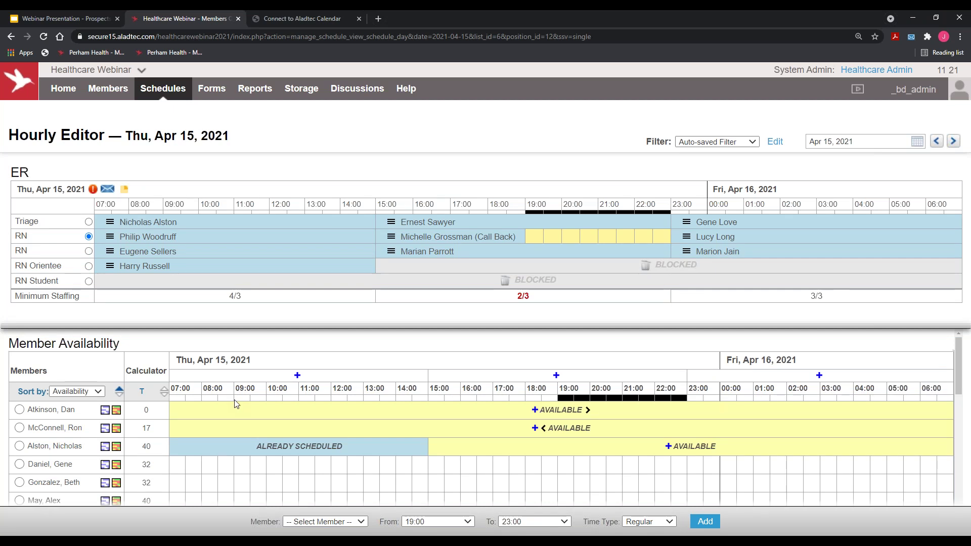
left_click(20, 410)
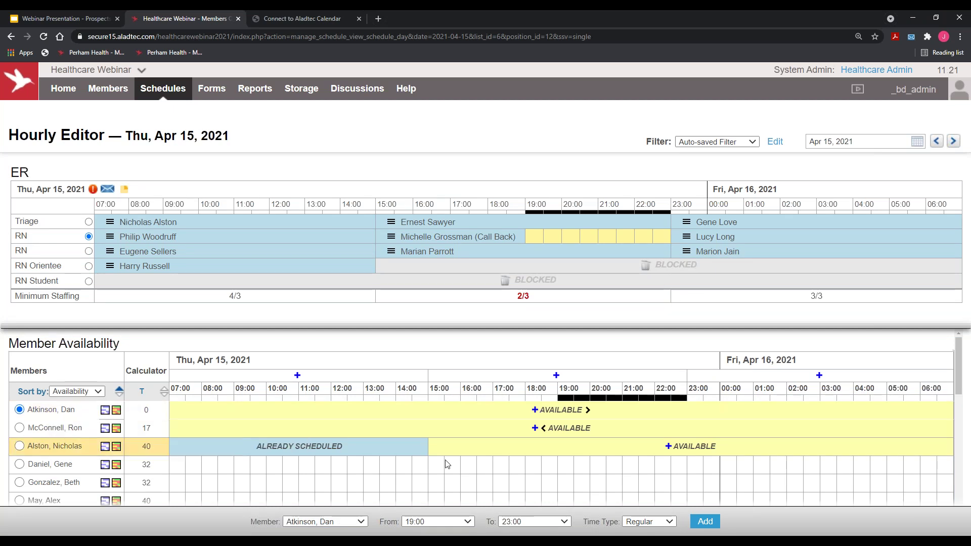
left_click(649, 521)
left_click(639, 490)
left_click(705, 521)
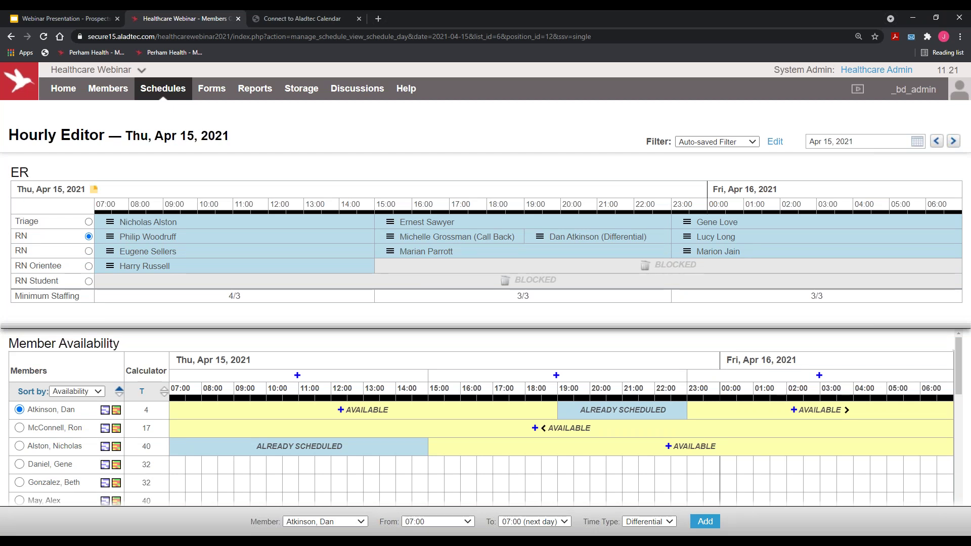
Change the period for which the member availability calculator adds up hours and apply the filter.
double_click(146, 428)
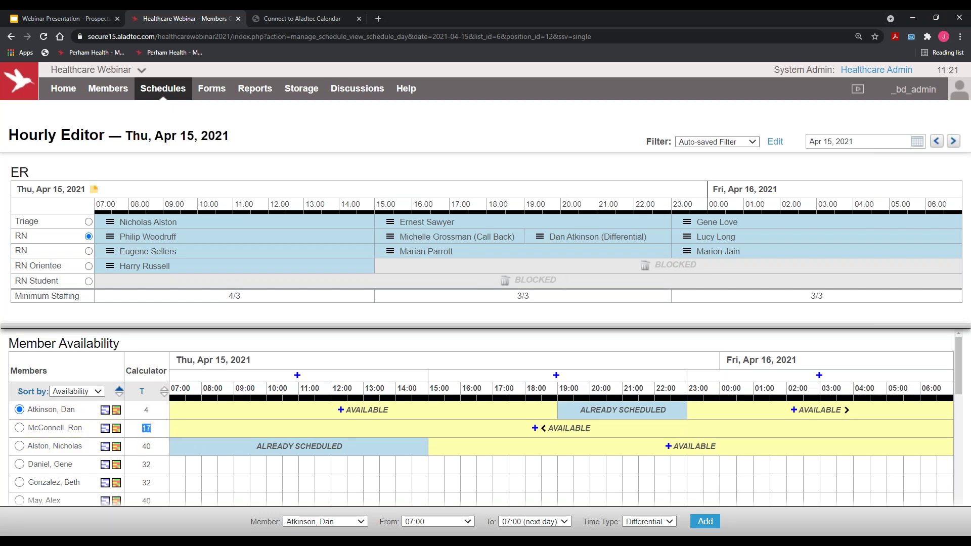
left_click(775, 142)
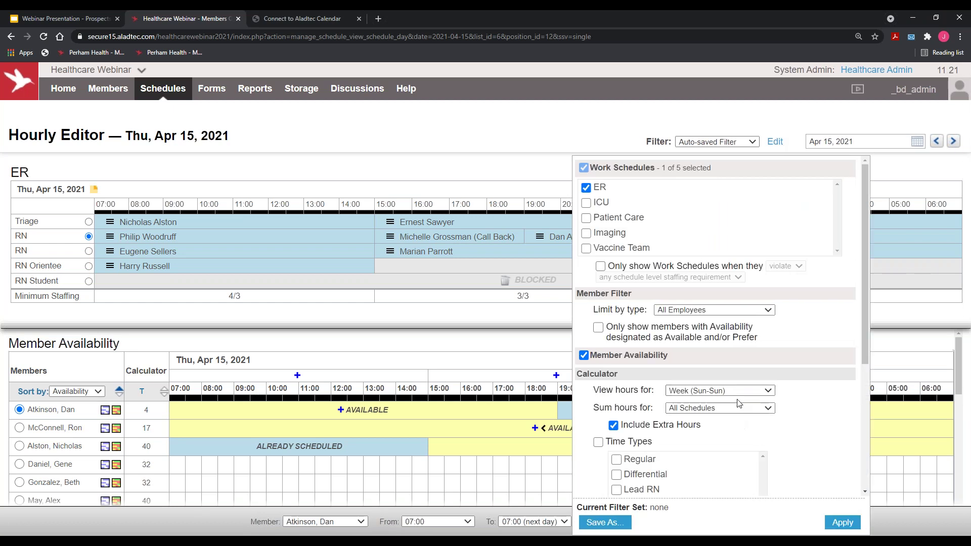
left_click(734, 391)
left_click(689, 410)
left_click(833, 523)
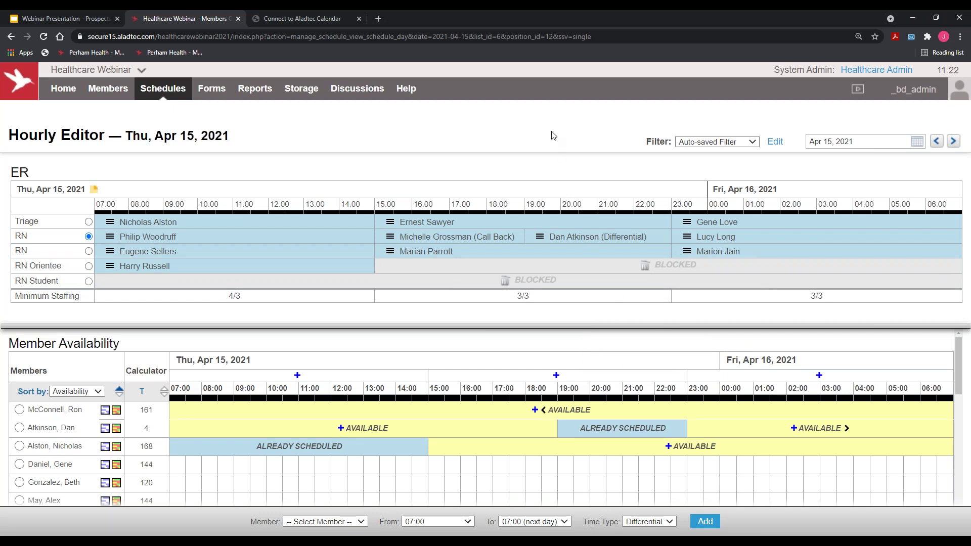
left_click_drag(390, 222, 561, 259)
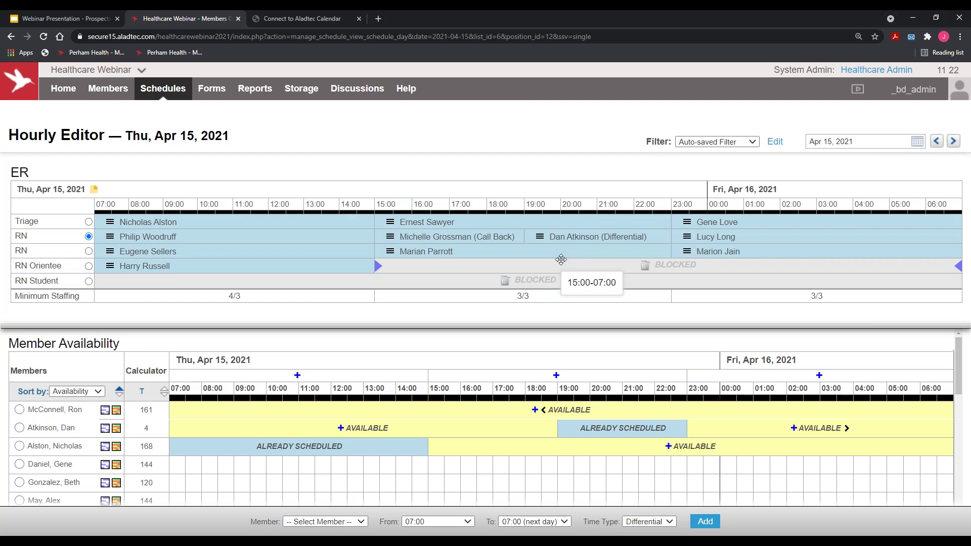
left_click_drag(561, 259, 449, 162)
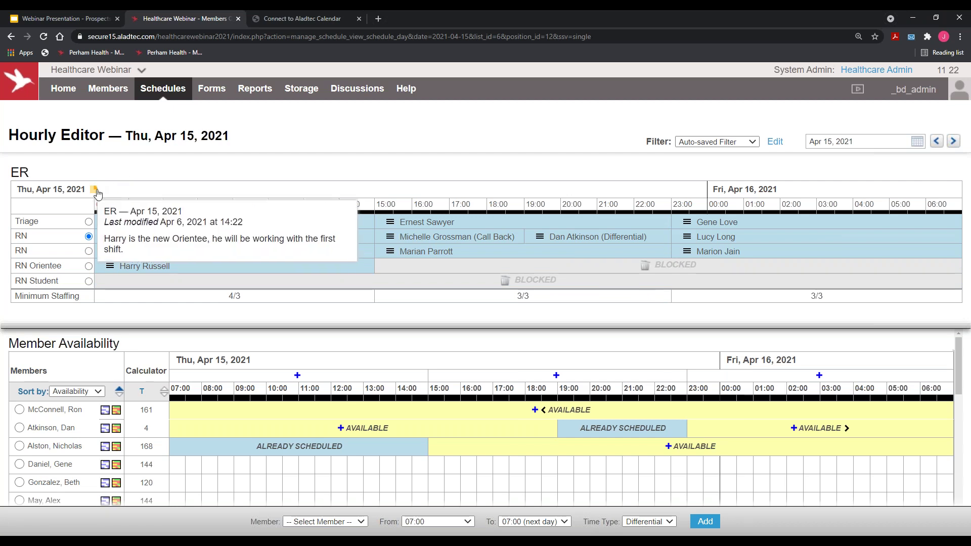
left_click(76, 191)
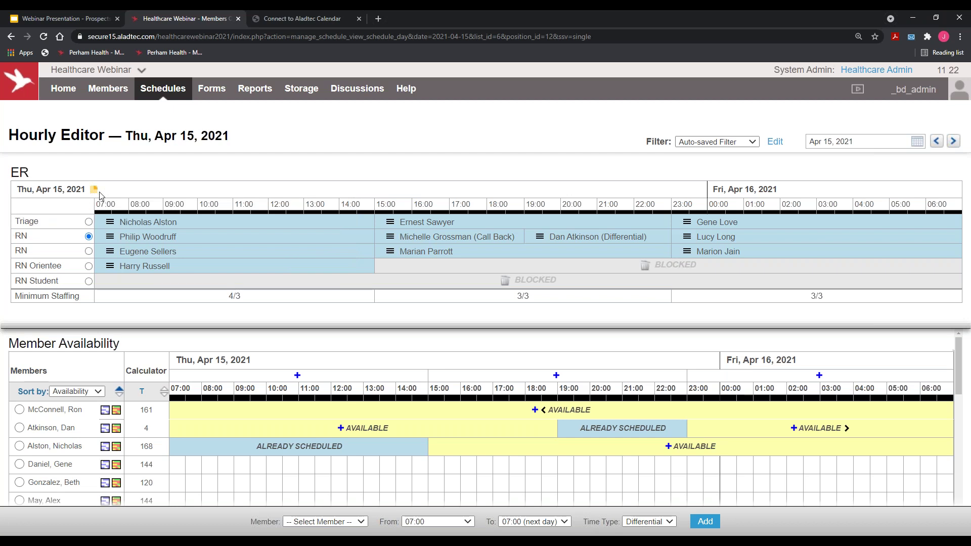
Open the ER note for Apr 15, 2021, review its text and shift reminder option, and close it without changes.
mouse_move(95, 193)
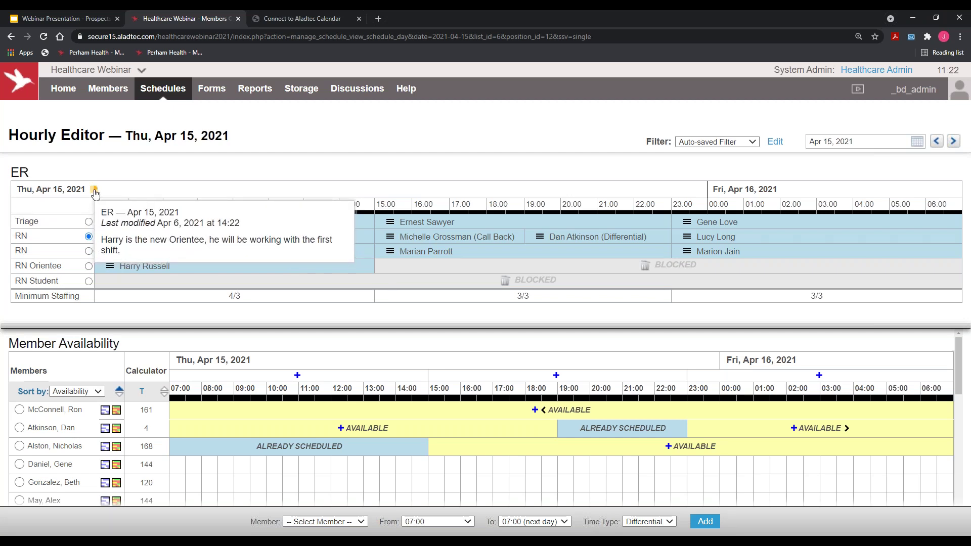
left_click(95, 191)
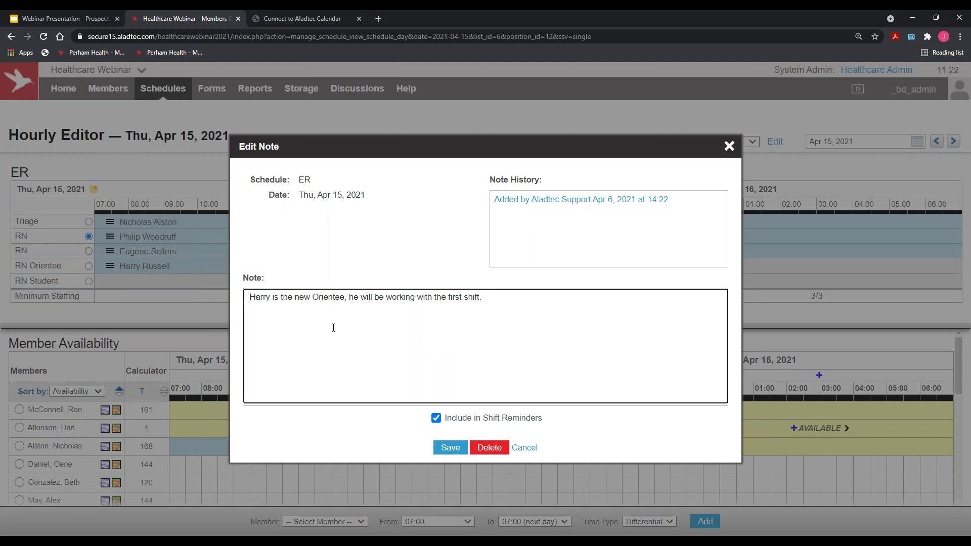
left_click_drag(444, 418, 563, 429)
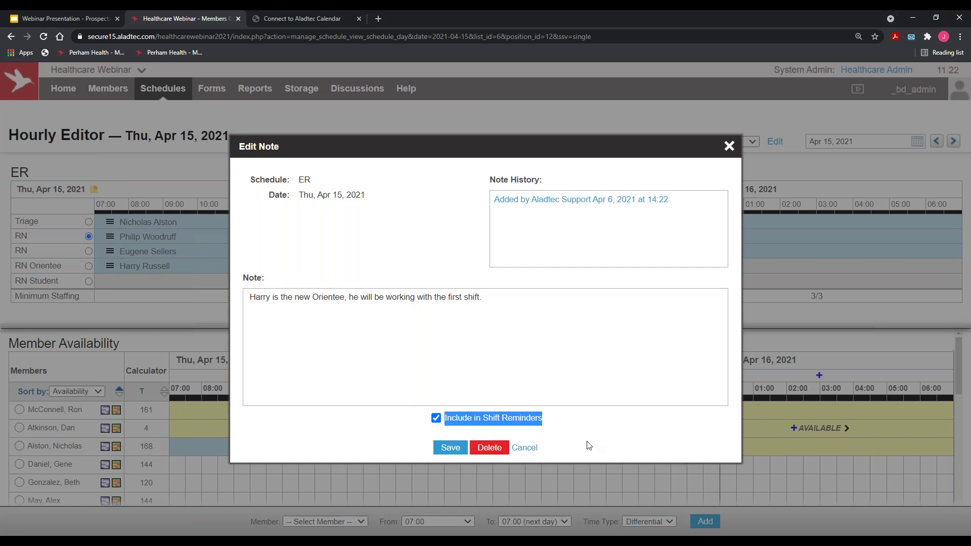
left_click(349, 297)
left_click_drag(250, 297, 346, 301)
left_click(366, 297)
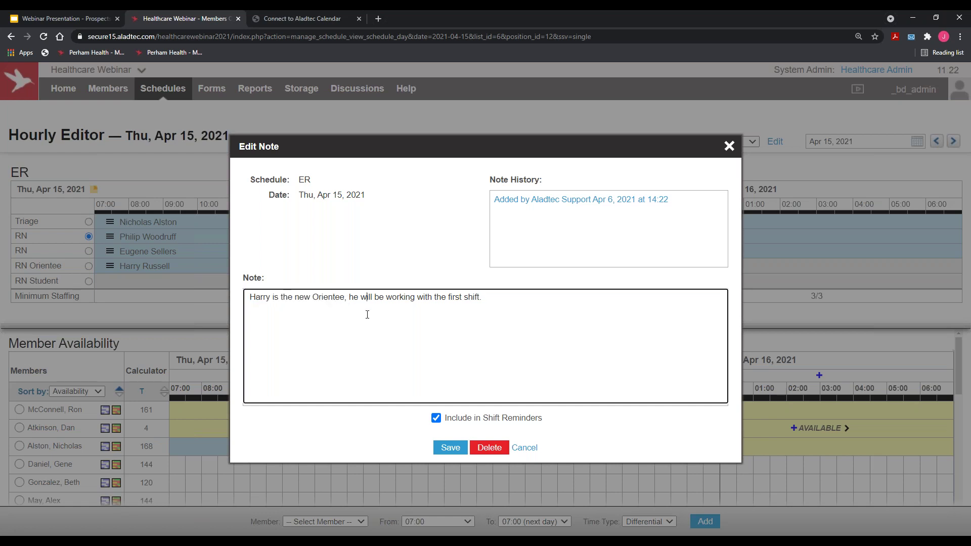
left_click(729, 147)
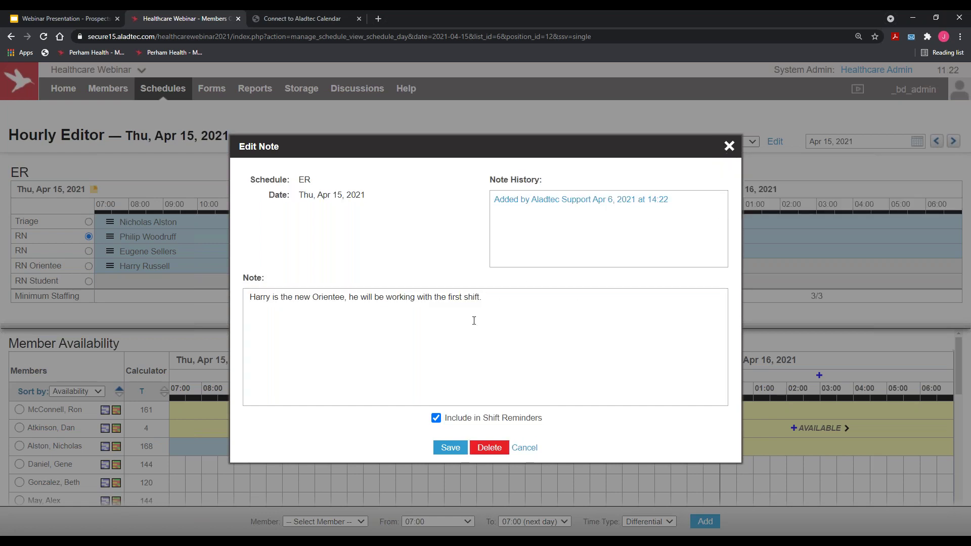
left_click(729, 147)
Open the monthly schedule view and check the shift times of the two members sharing the ER RN shift on Apr 15.
left_click_drag(337, 267, 193, 237)
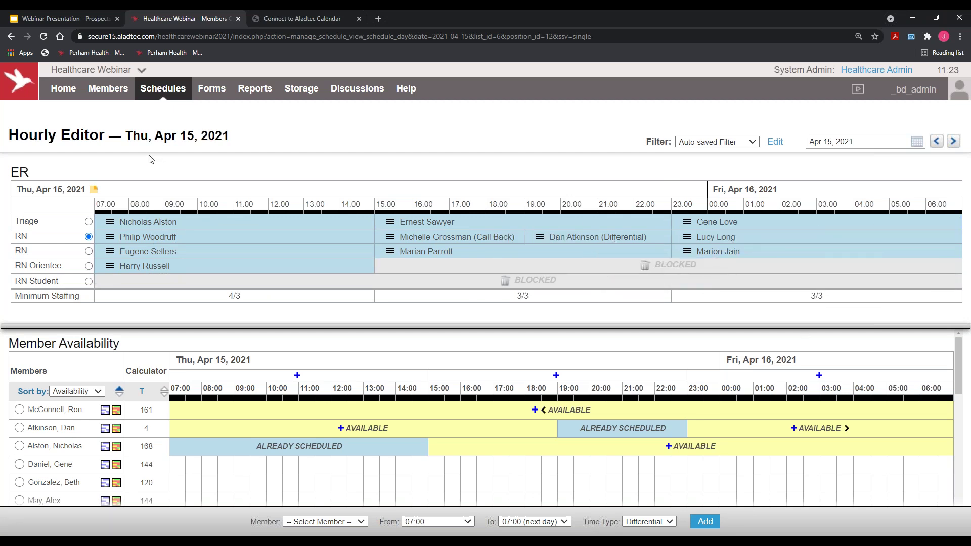
left_click(172, 101)
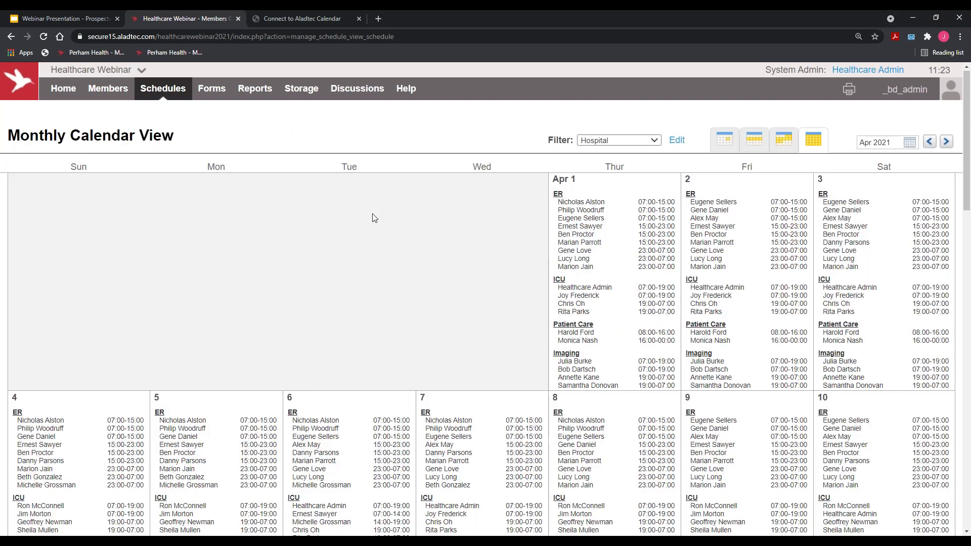
scroll(371, 212, "down", 10)
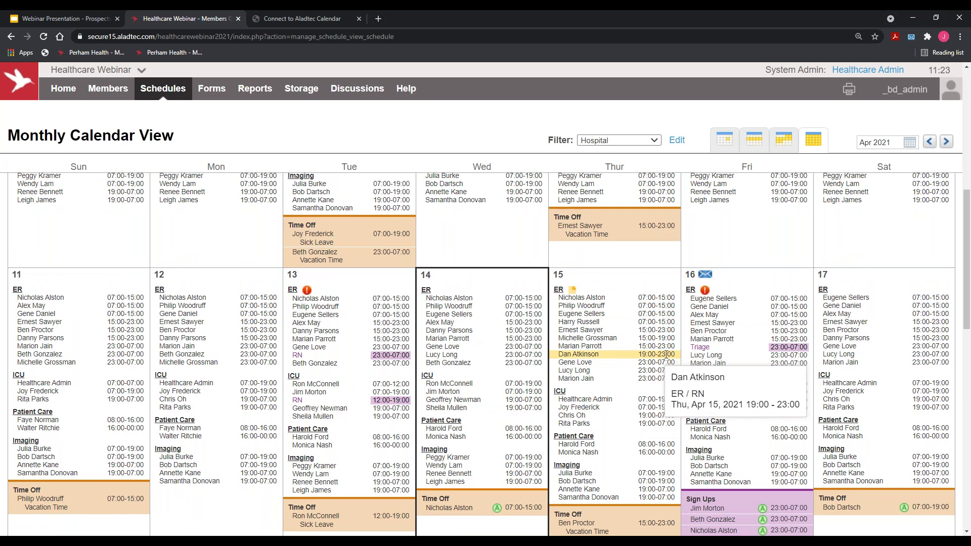
left_click_drag(638, 338, 675, 339)
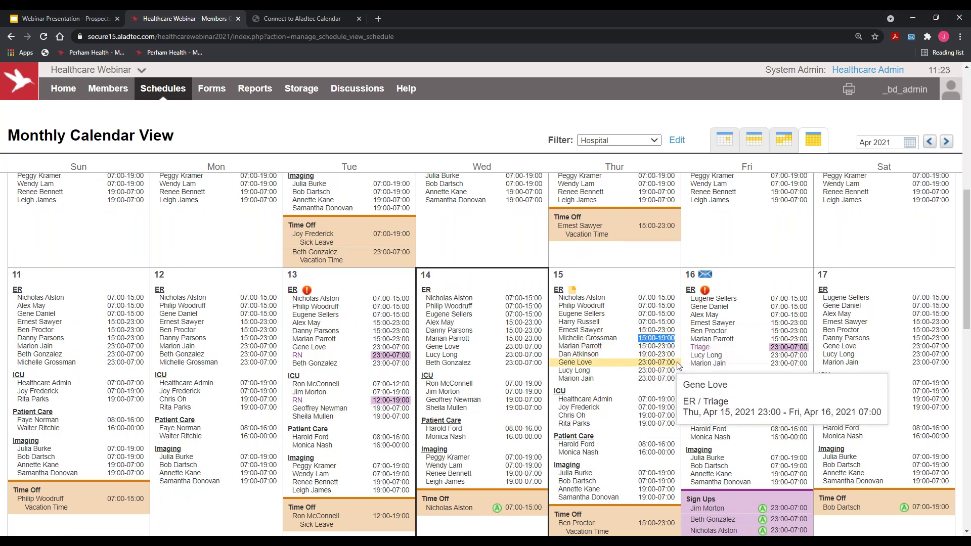
left_click_drag(638, 355, 676, 354)
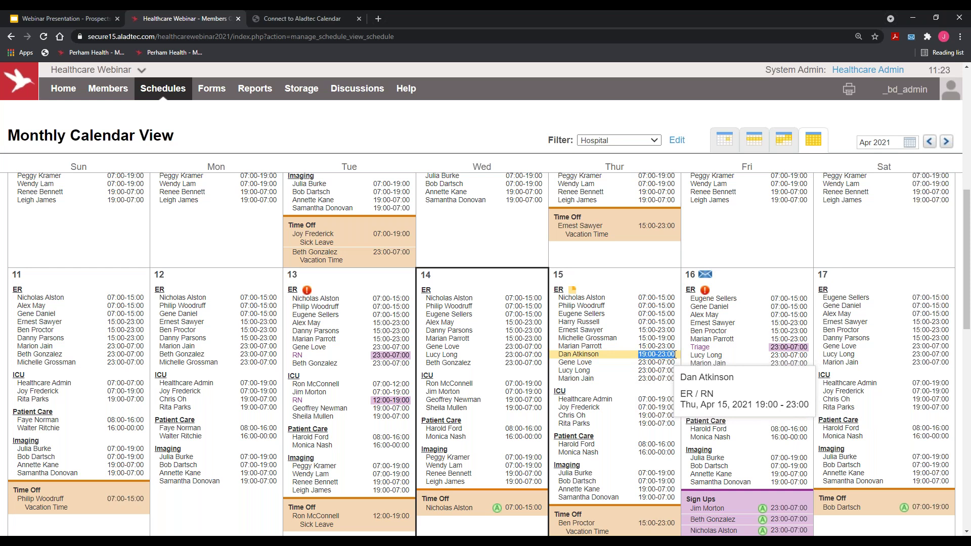
scroll(627, 498, "down", 1)
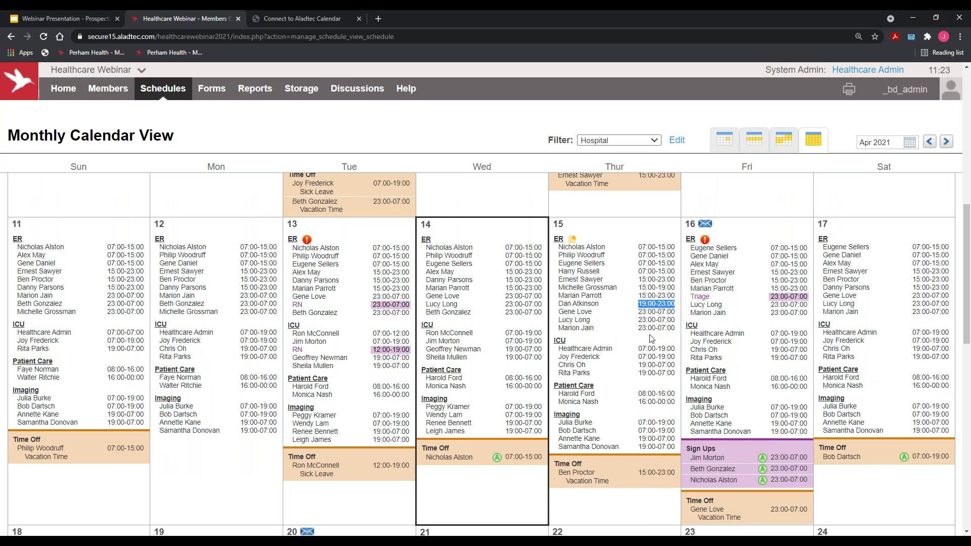
Open the Daily Summary View for Apr 15, 2021 and examine the start, stop, position, member and time type columns.
mouse_move(732, 140)
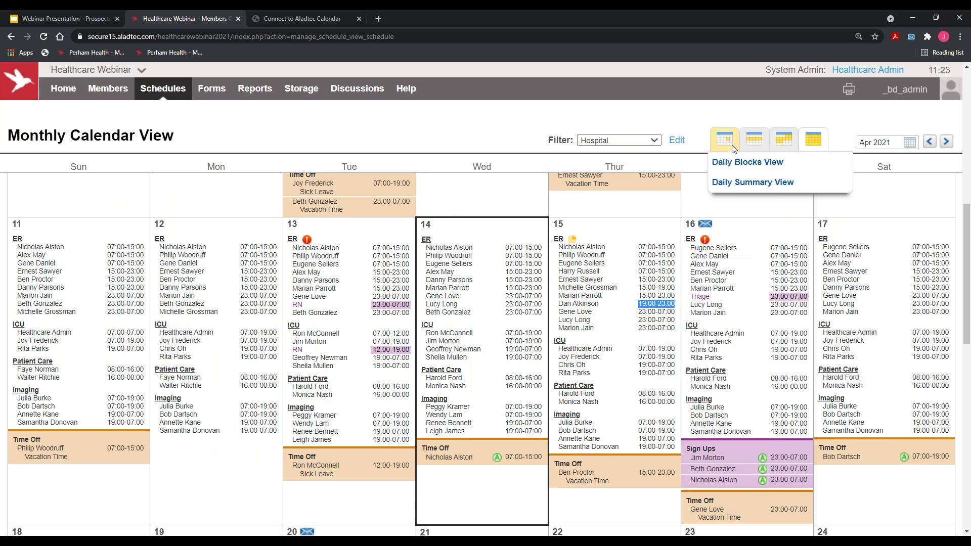
left_click(731, 183)
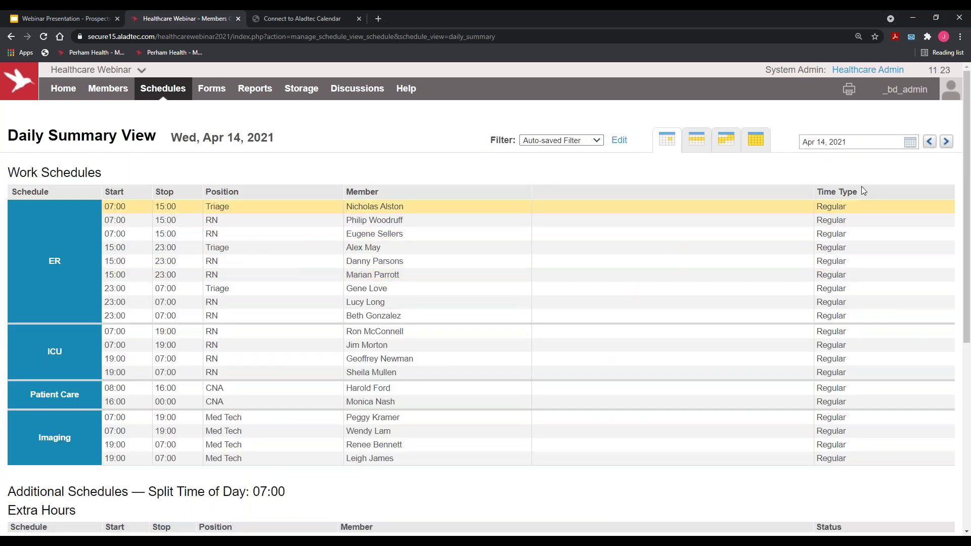
left_click(946, 141)
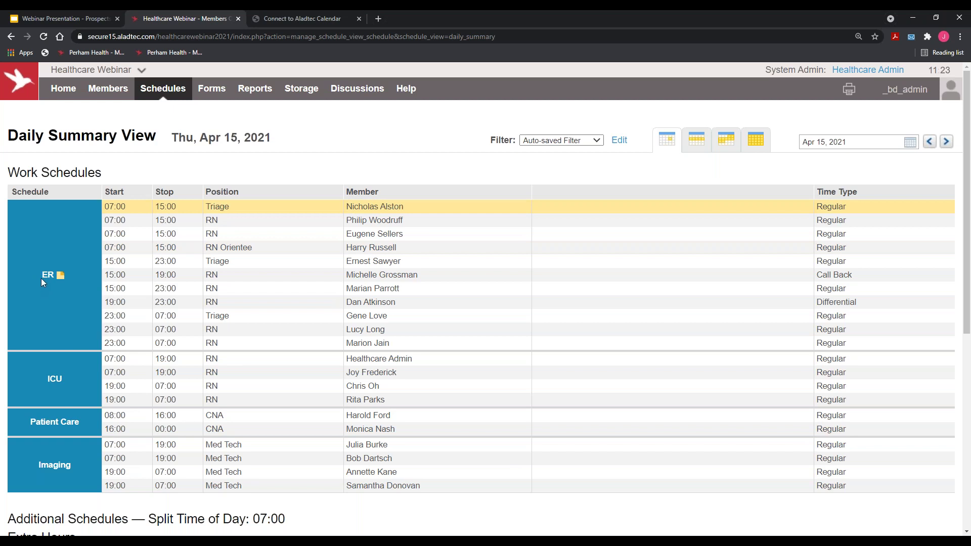
double_click(114, 191)
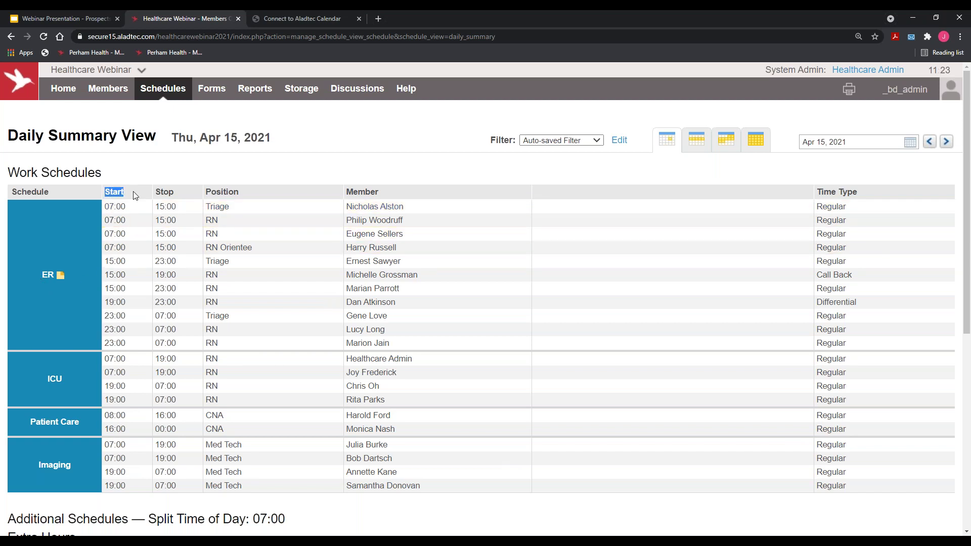
double_click(154, 192)
double_click(204, 192)
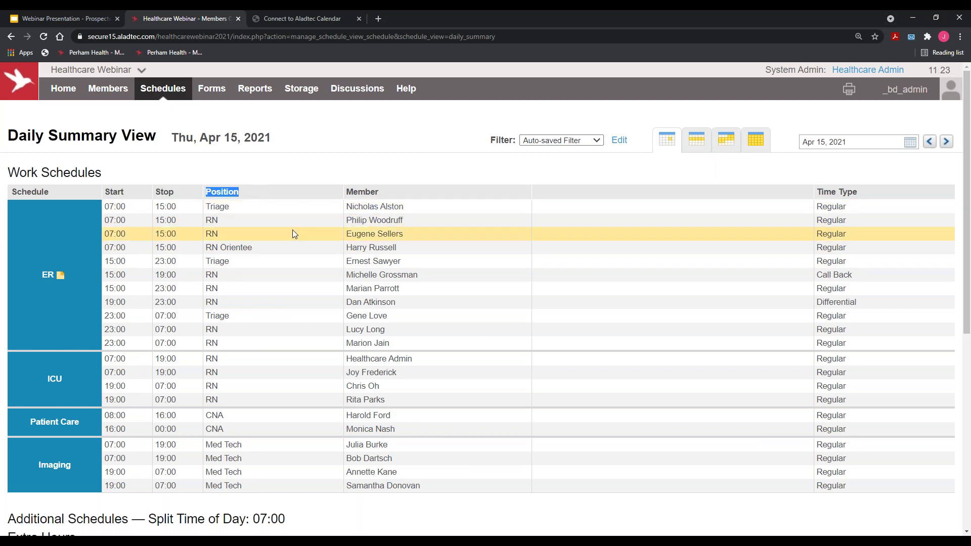
double_click(349, 193)
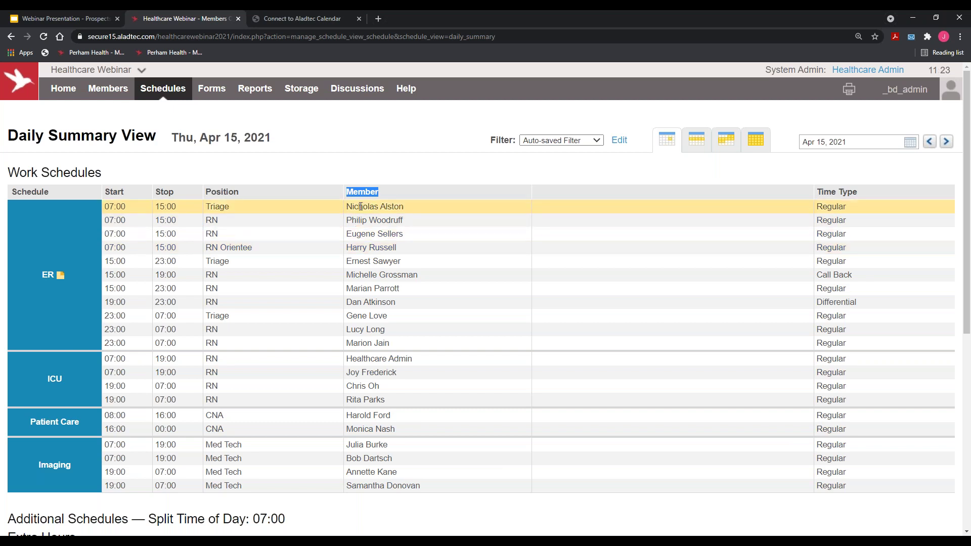
left_click_drag(817, 192, 872, 198)
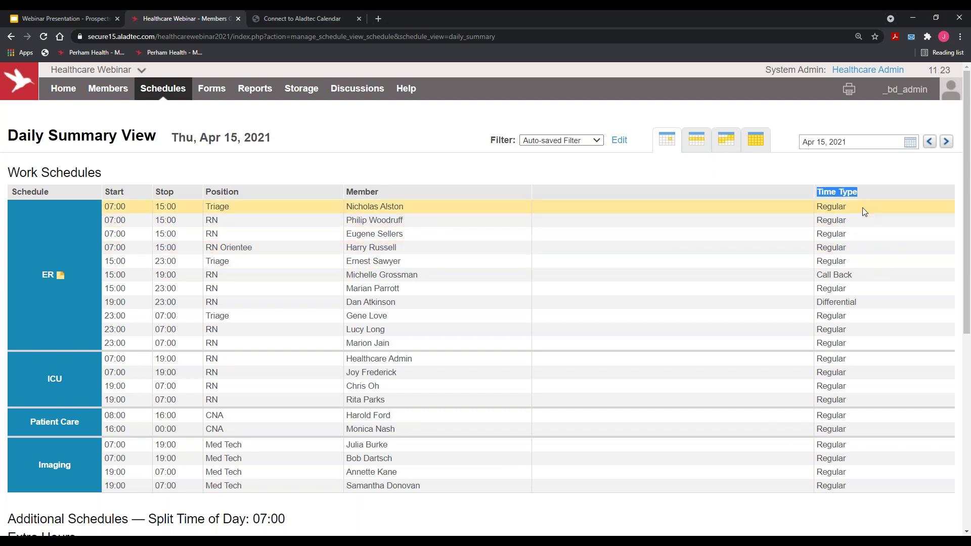
Review the extra hours, pending sign ups, trades, time off and events sections of the daily summary.
scroll(870, 202, "down", 6)
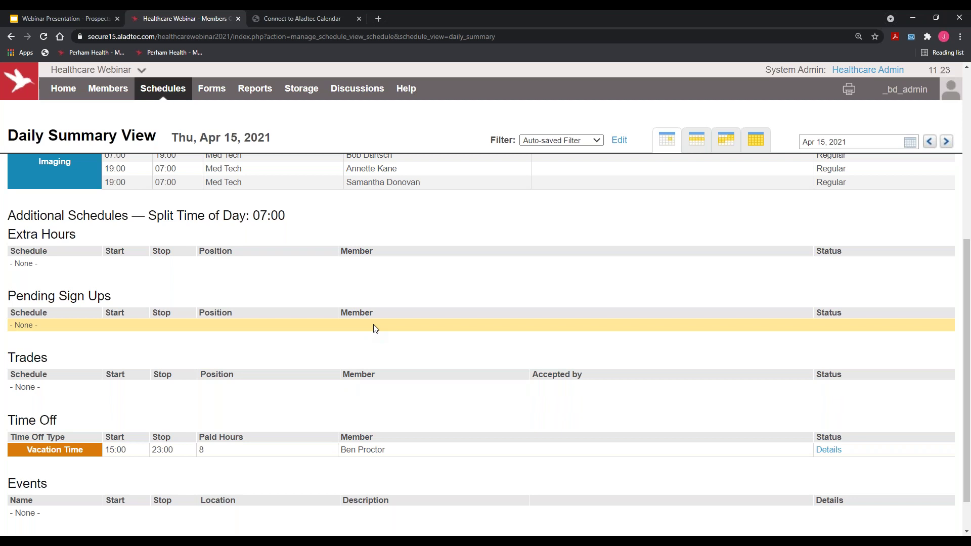
scroll(405, 472, "up", 2)
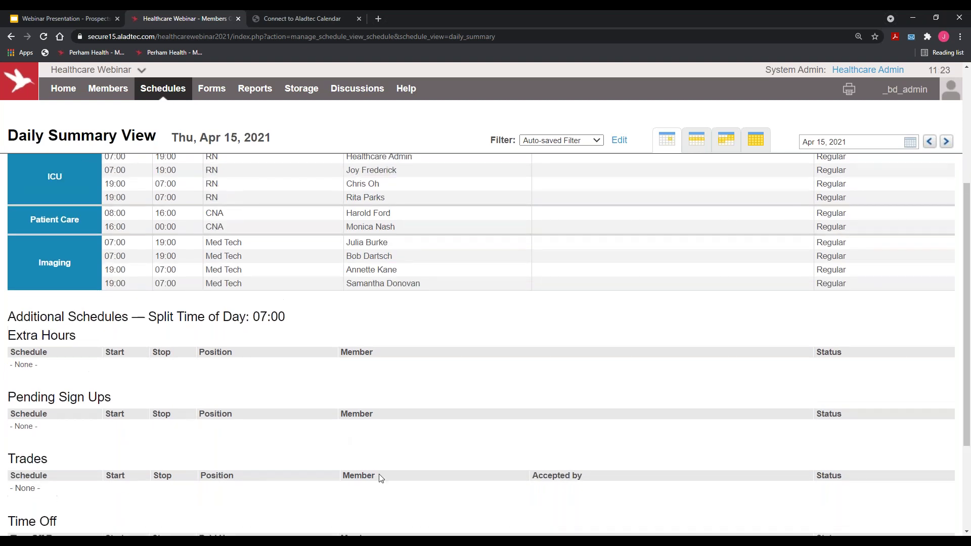
scroll(401, 443, "down", 2)
scroll(401, 447, "up", 2)
scroll(402, 451, "up", 1)
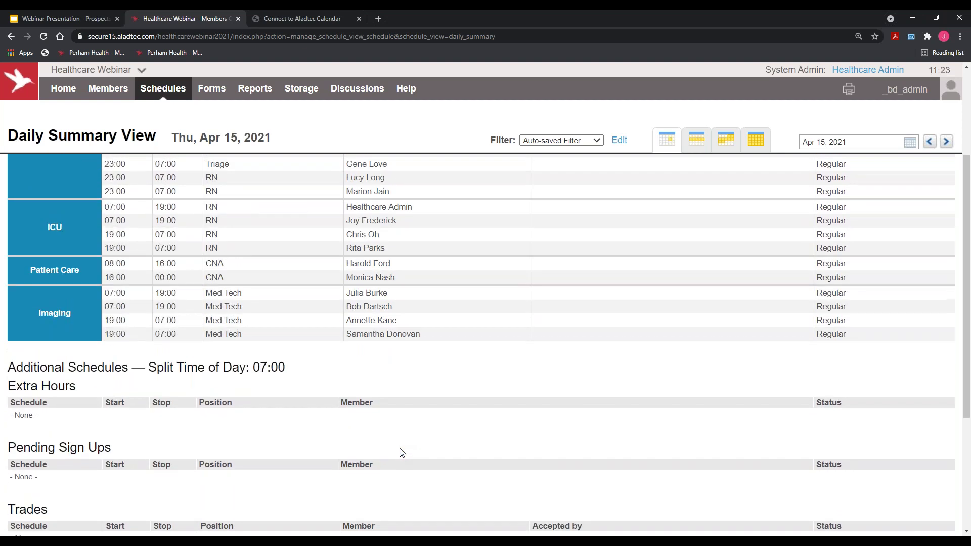
scroll(416, 447, "up", 3)
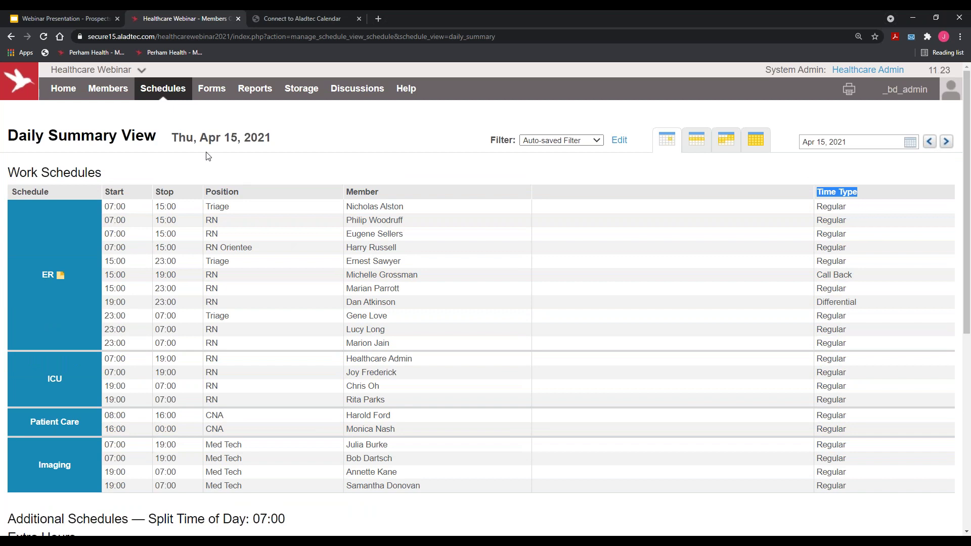
Open the Scheduled Time Report and display it for the pay period Mar 15, 2021 to Apr 15, 2021.
mouse_move(171, 99)
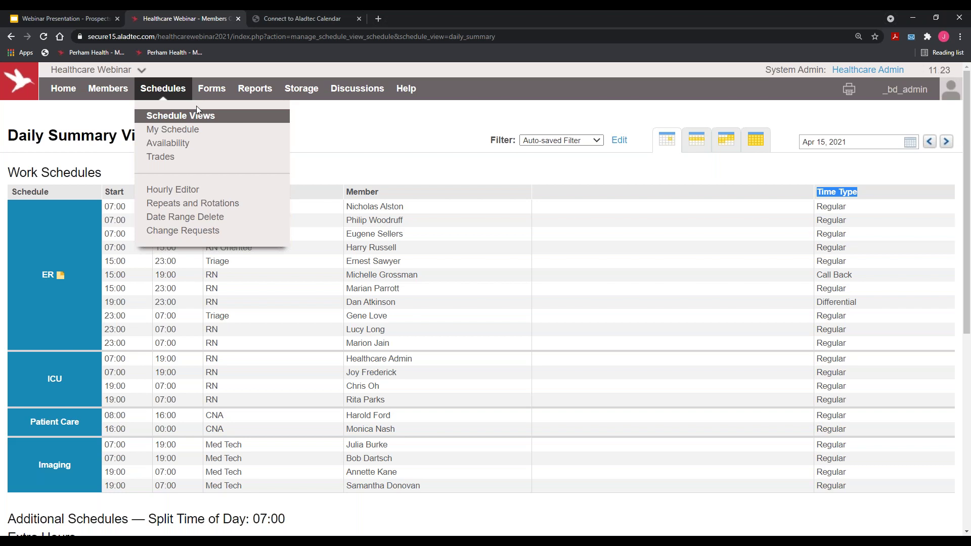
mouse_move(260, 96)
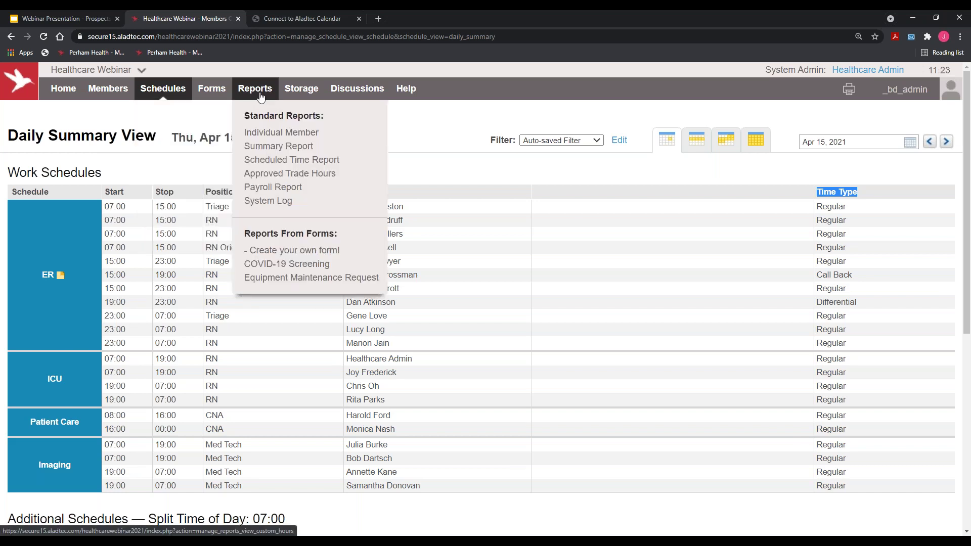
left_click(296, 161)
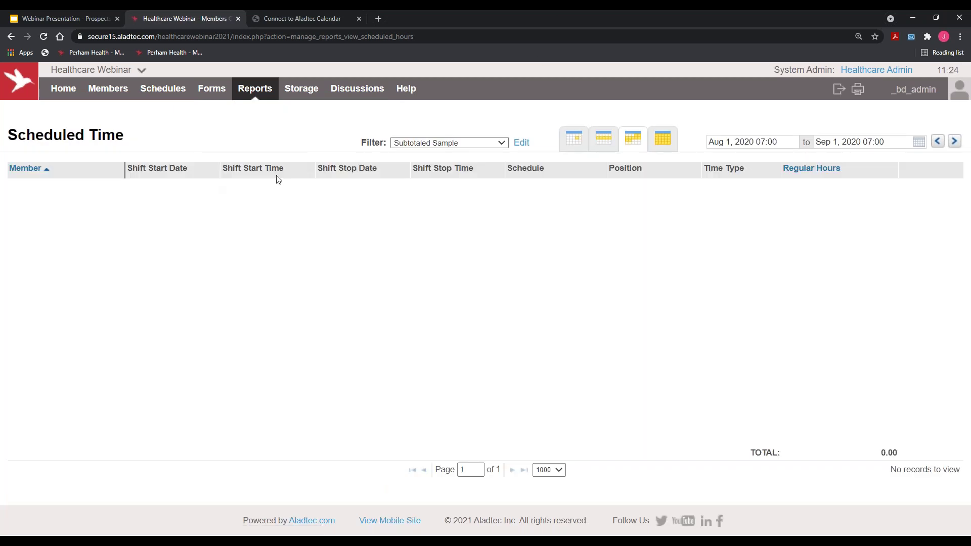
left_click(632, 137)
left_click(640, 162)
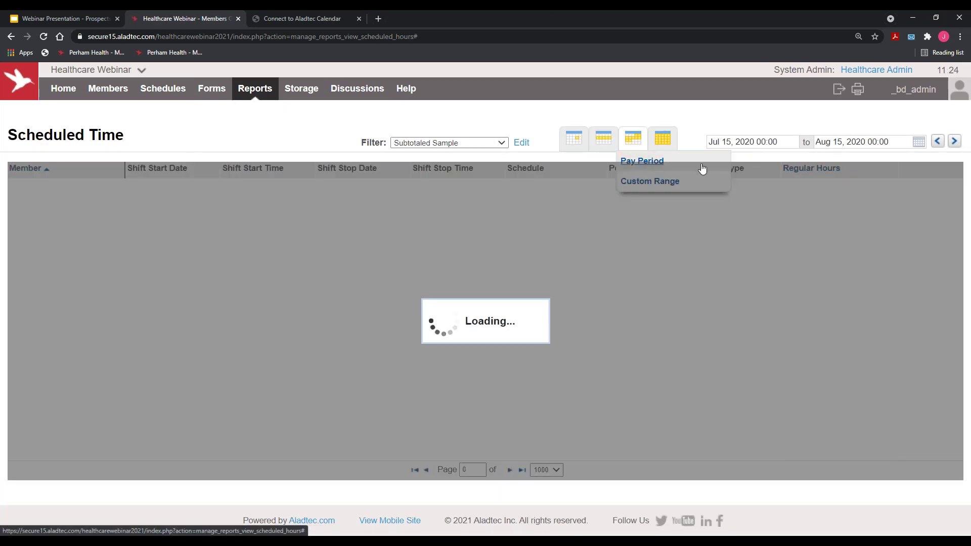
left_click(753, 146)
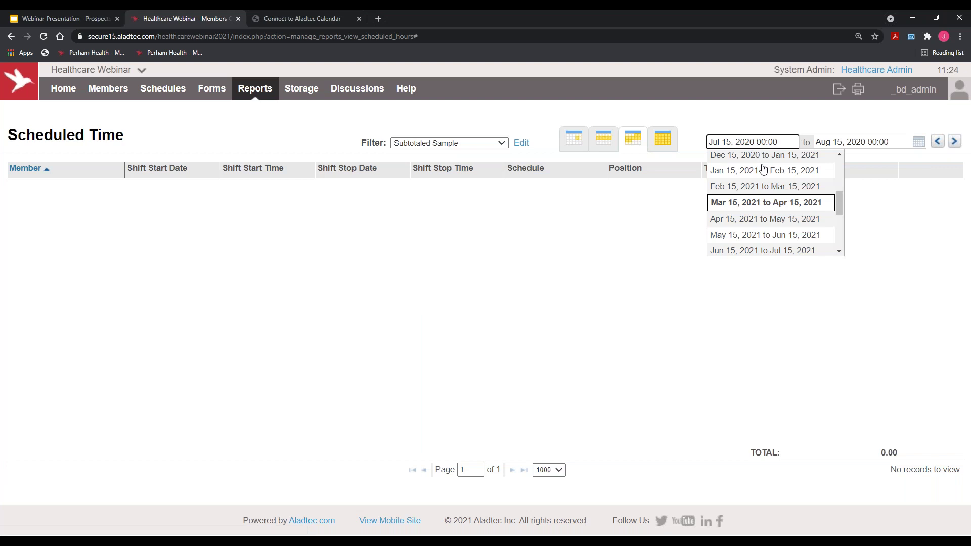
left_click(796, 209)
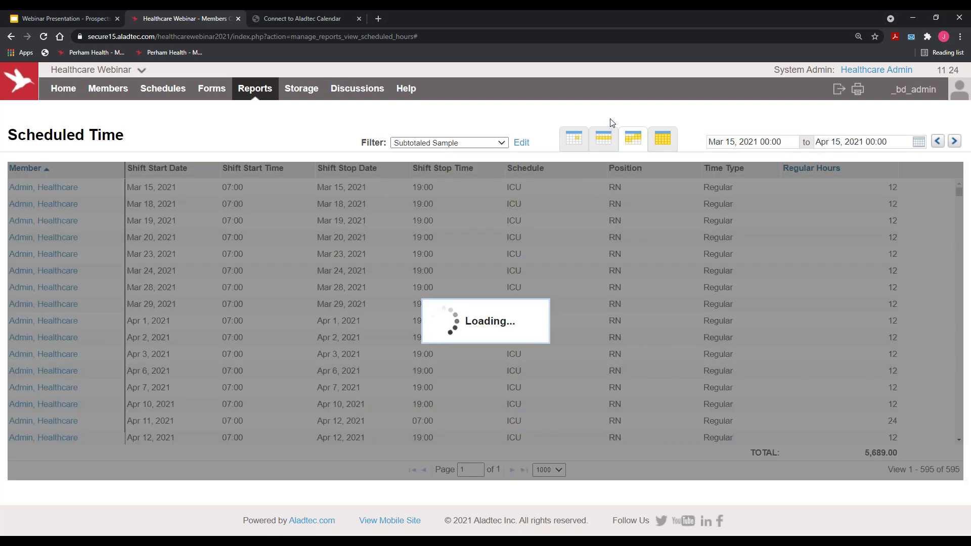
mouse_move(581, 140)
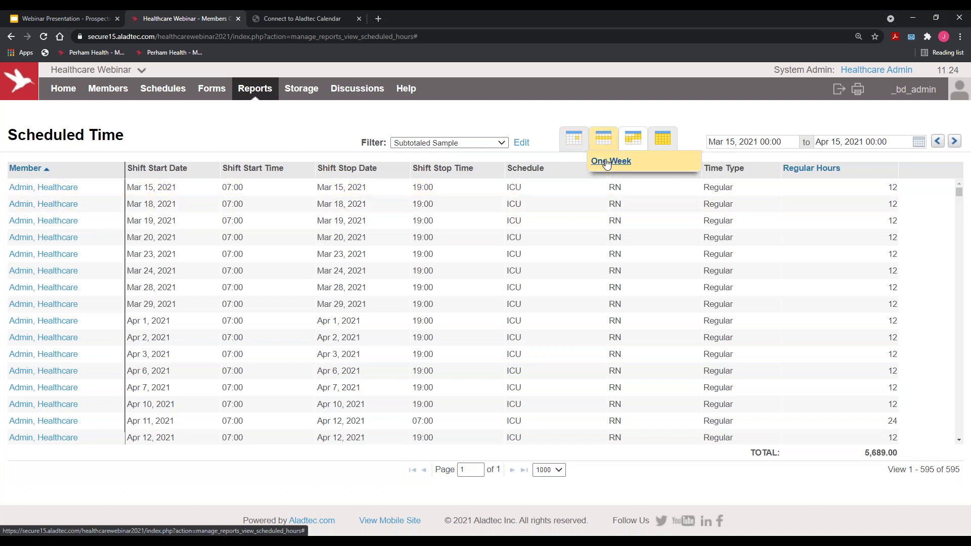
Preview the report over a one-week range, return to Mar 15 to Apr 15, 2021, and check the report's filter options.
left_click(609, 162)
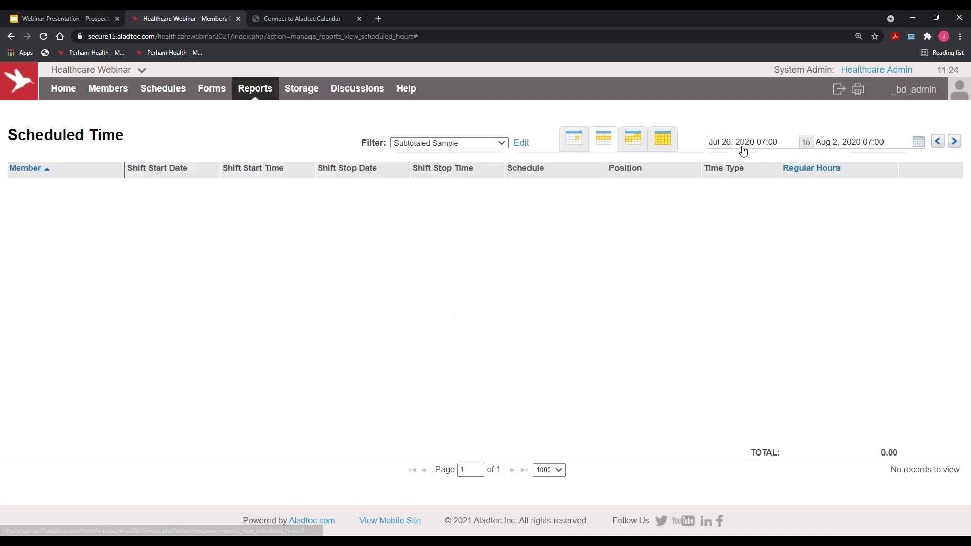
left_click(629, 162)
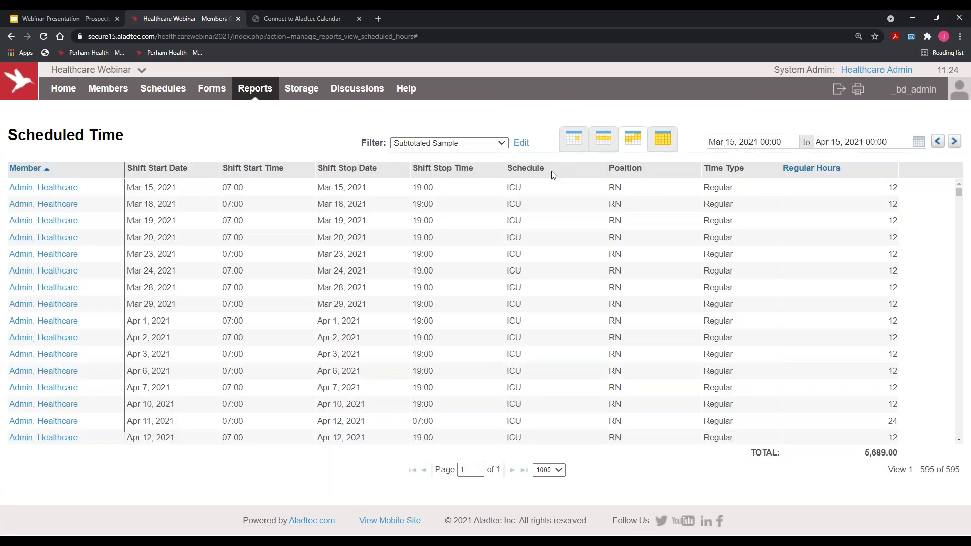
left_click(521, 142)
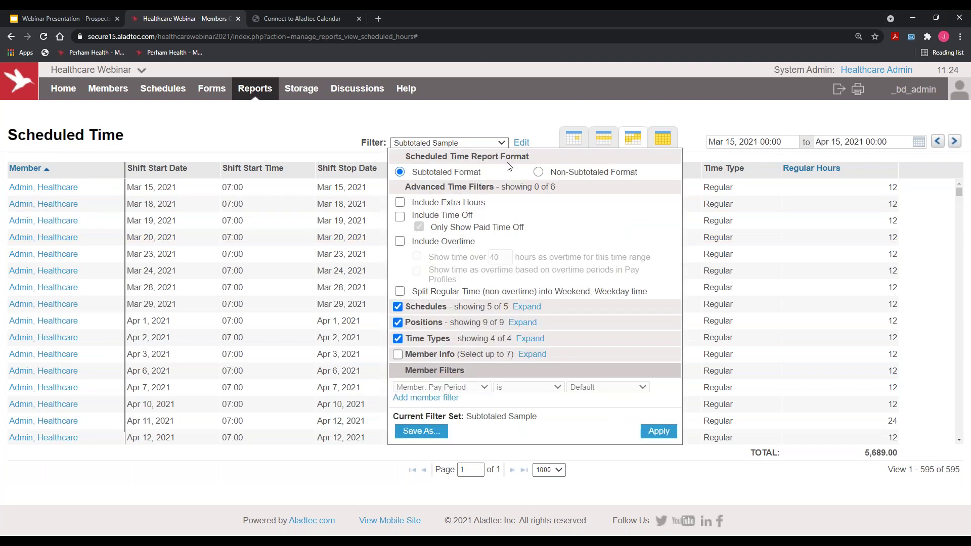
left_click(539, 130)
Examine the regular hours subtotals listed beneath the first members in the Scheduled Time report.
scroll(799, 325, "down", 3)
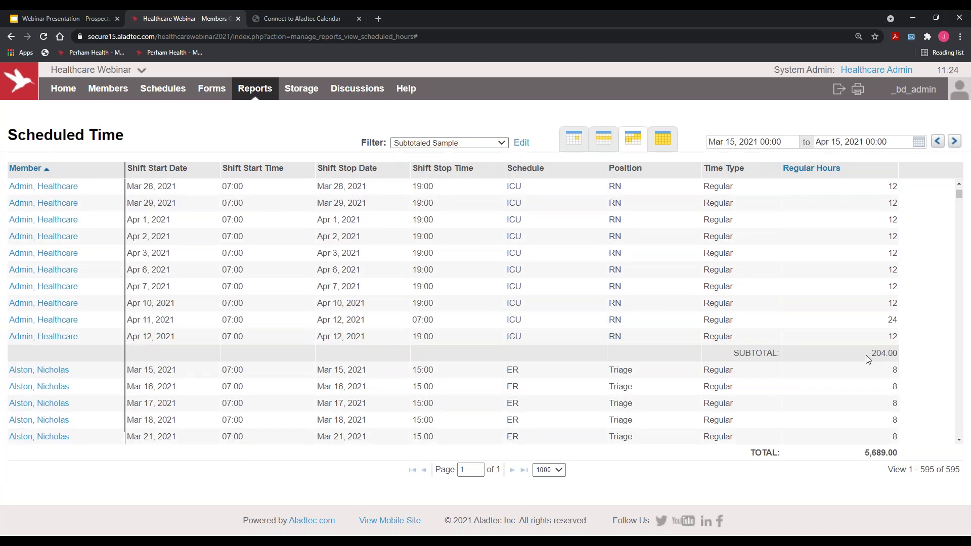
scroll(866, 357, "down", 5)
scroll(857, 399, "down", 4)
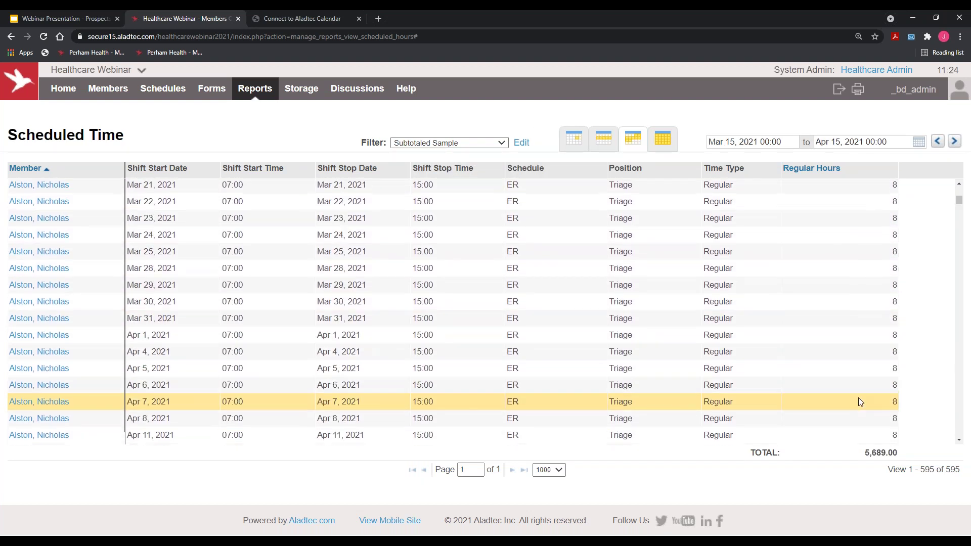
left_click_drag(871, 400, 899, 404)
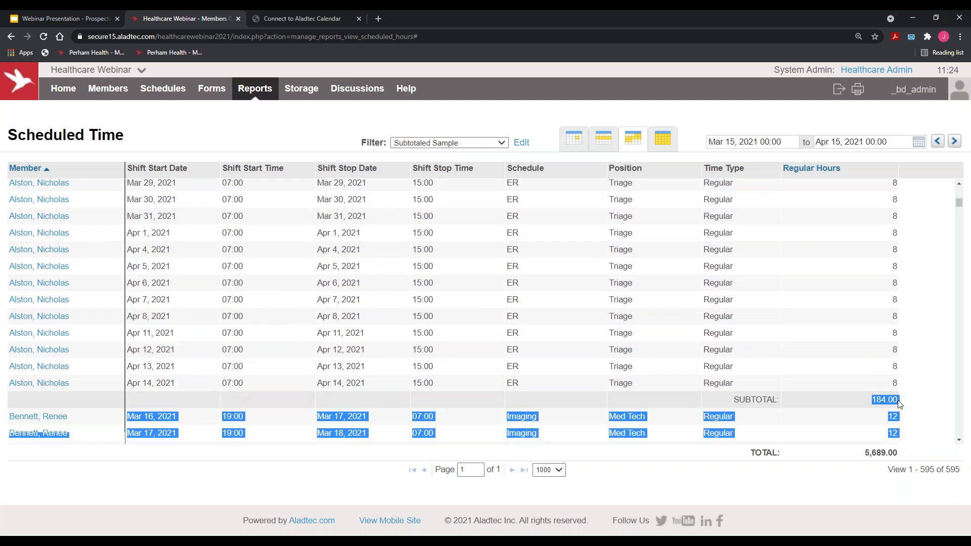
left_click(802, 119)
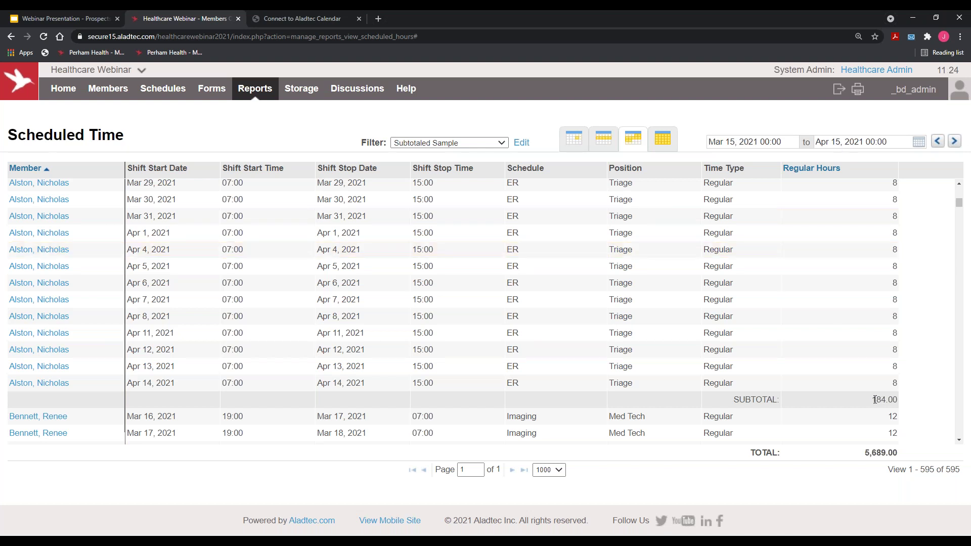
Filter the report to leave out the Regular time type and include time off, and apply the filter.
left_click(522, 143)
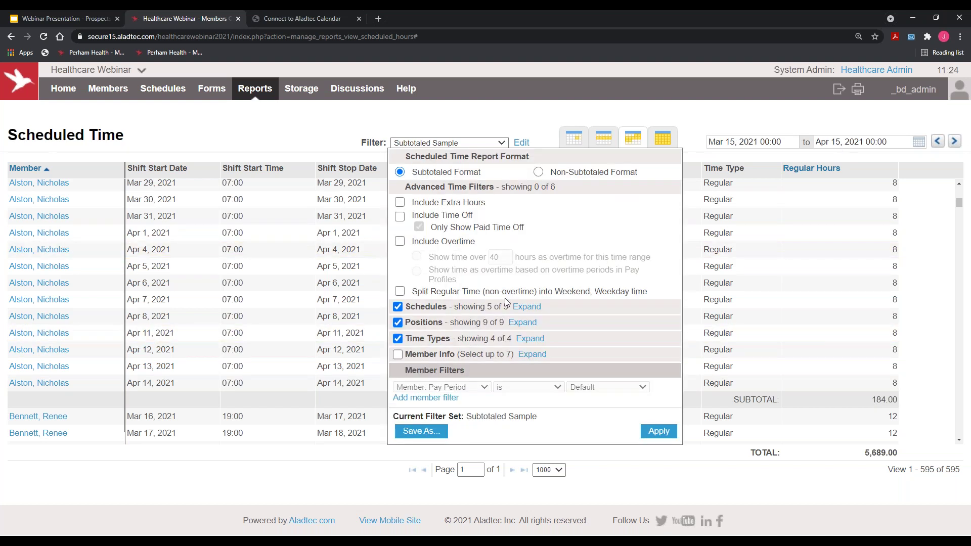
left_click(528, 339)
left_click(400, 355)
left_click_drag(408, 357, 445, 360)
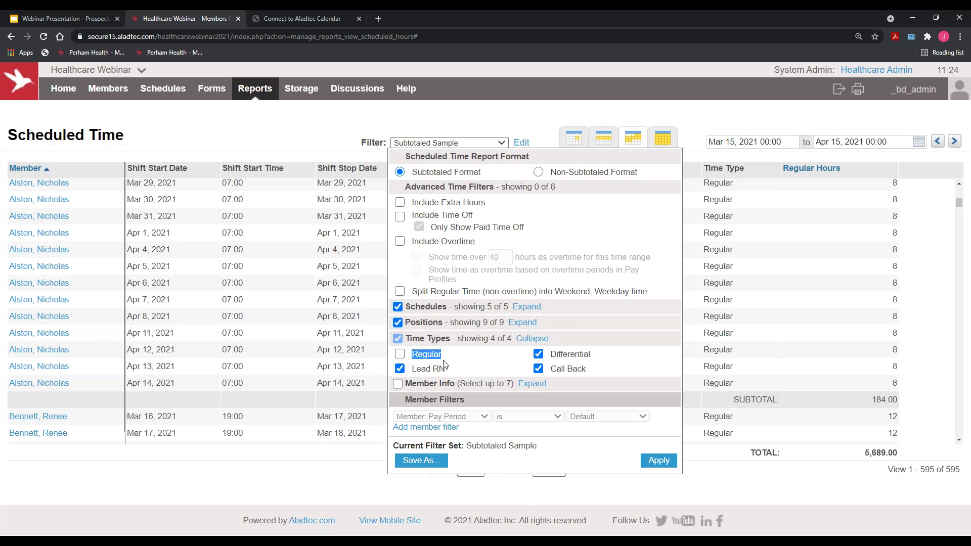
left_click(399, 218)
left_click(655, 460)
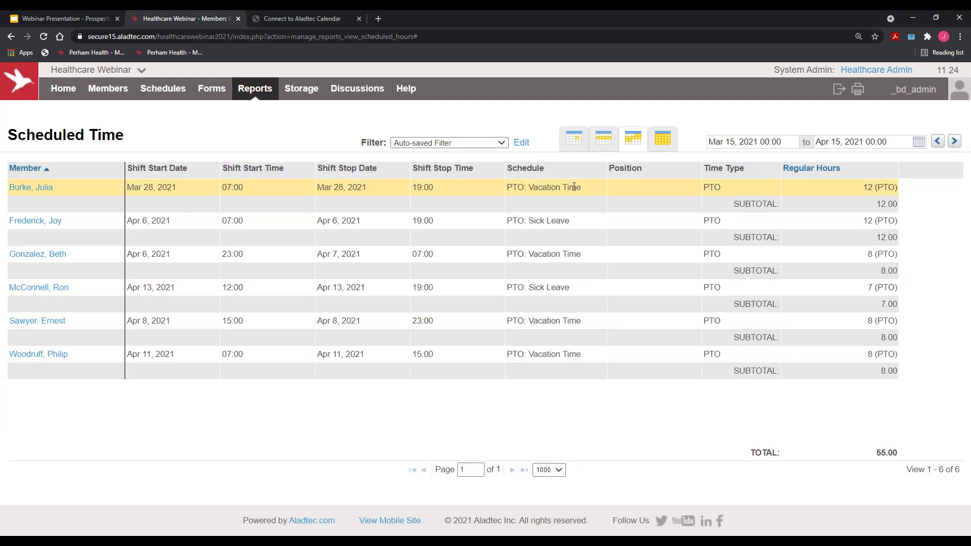
Advance the report to Apr 15 to May 15, 2021 and check the Call Back and Differential time type entries.
left_click(955, 141)
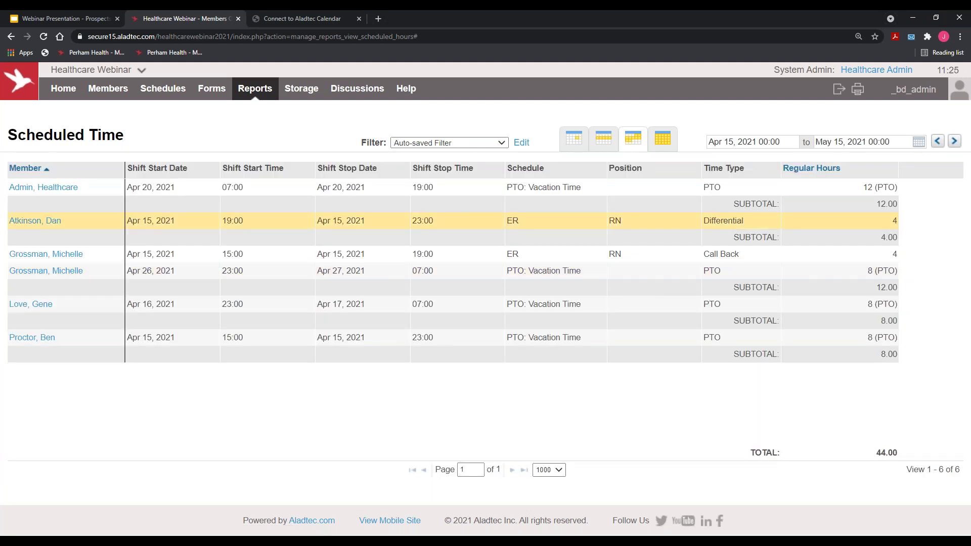
left_click_drag(704, 253, 746, 253)
left_click_drag(703, 221, 760, 223)
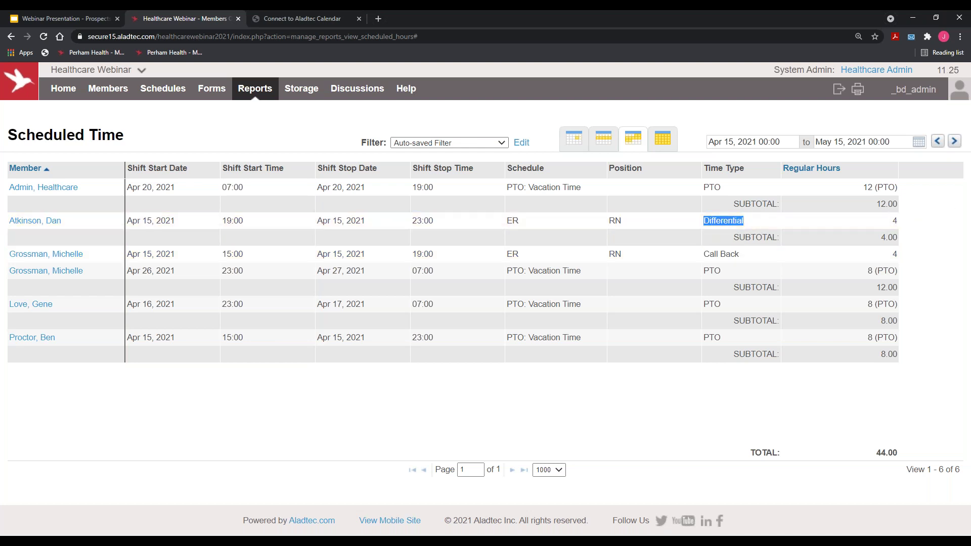
Open the System Log and examine who took the most recent action and its date and time.
mouse_move(267, 99)
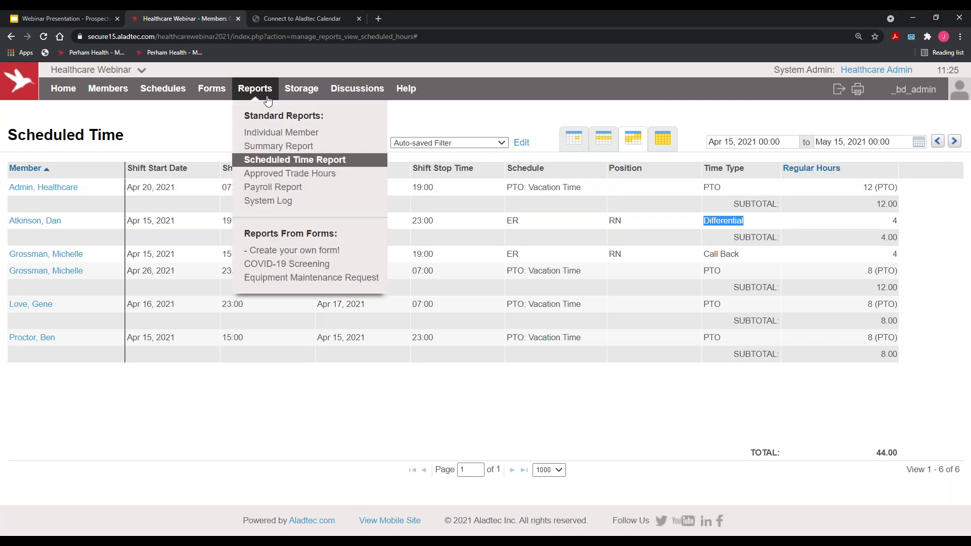
left_click(281, 210)
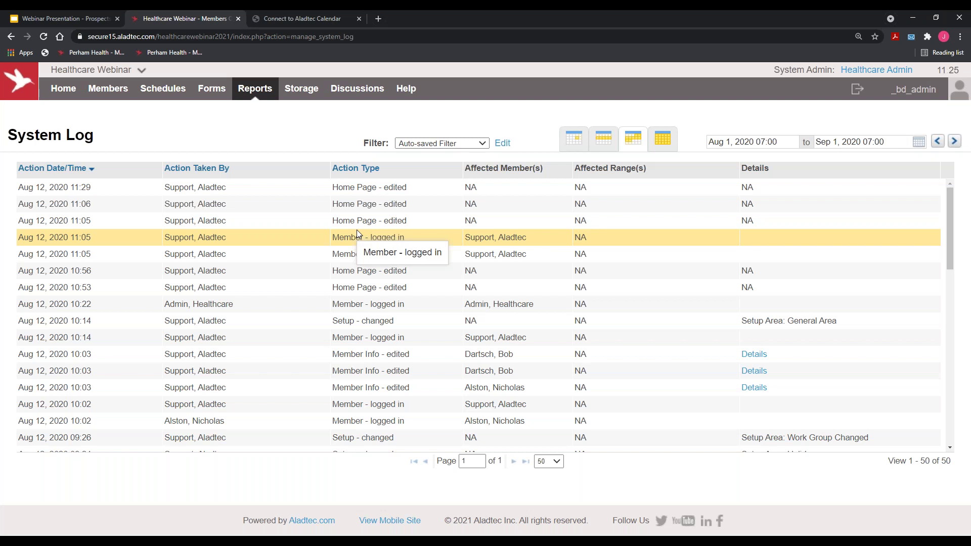
left_click_drag(164, 187, 232, 189)
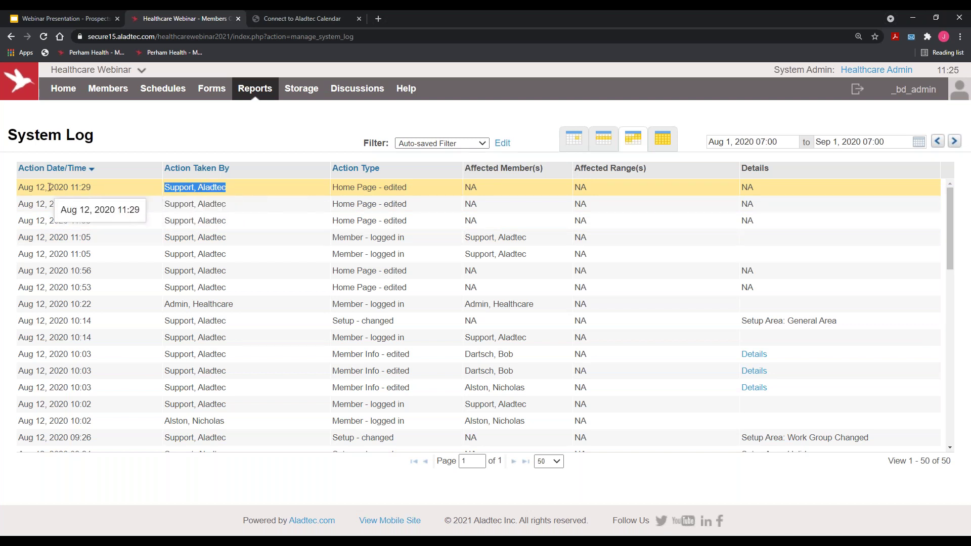
left_click_drag(16, 187, 116, 187)
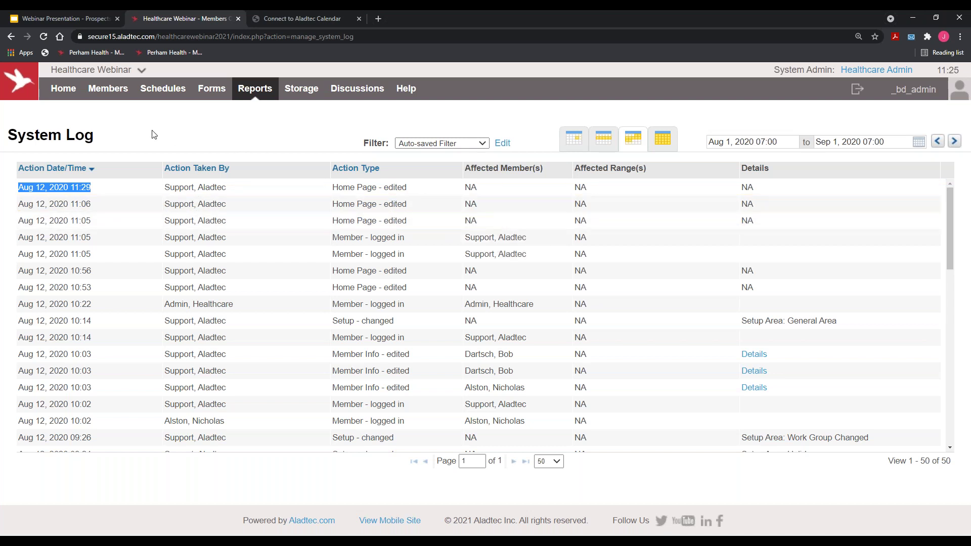
Create a required message titled "Policy Change/Upcoming Meeting" with the message text "Department Training".
mouse_move(75, 103)
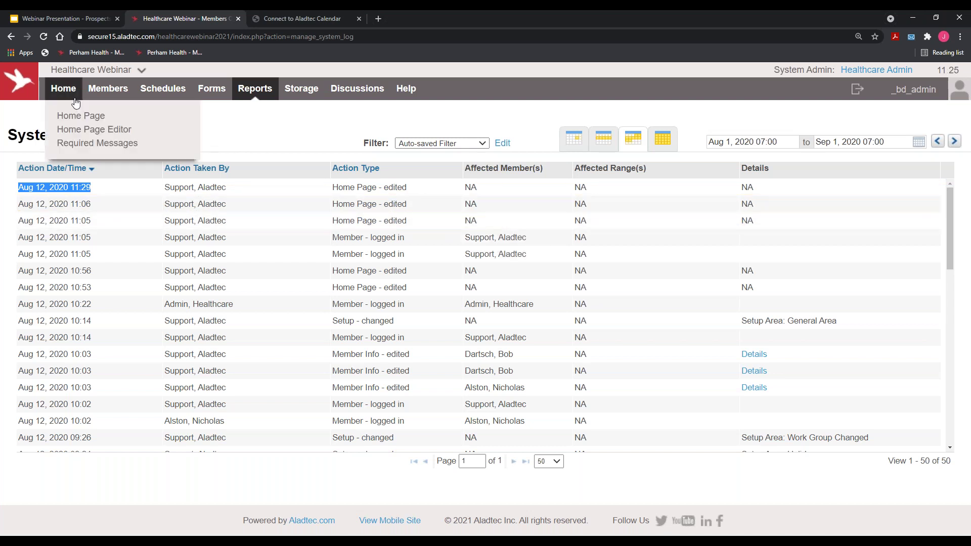
left_click(97, 144)
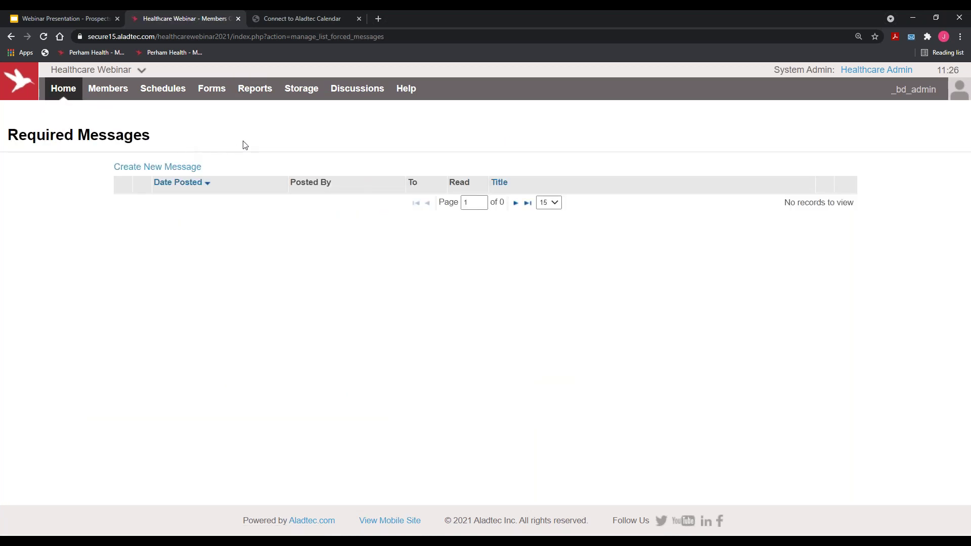
left_click(190, 170)
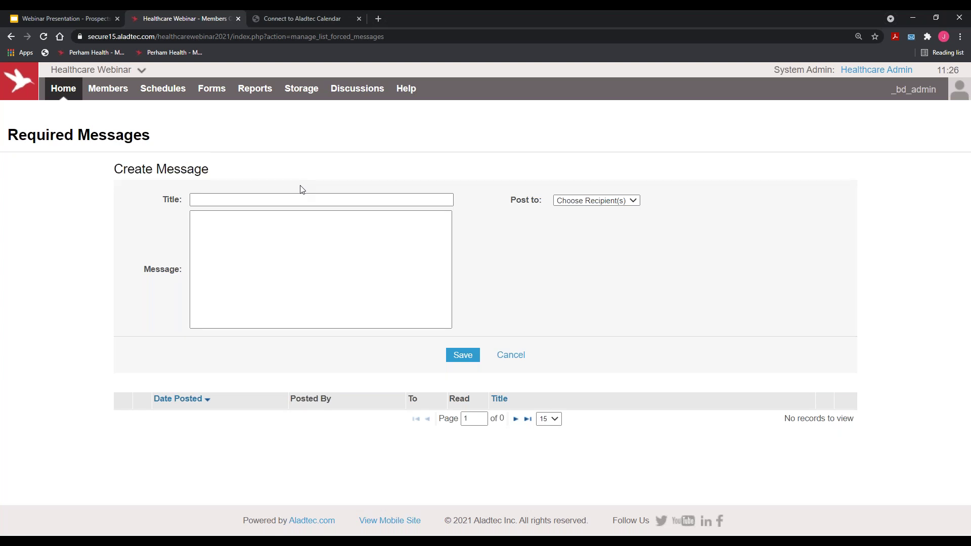
left_click(322, 200)
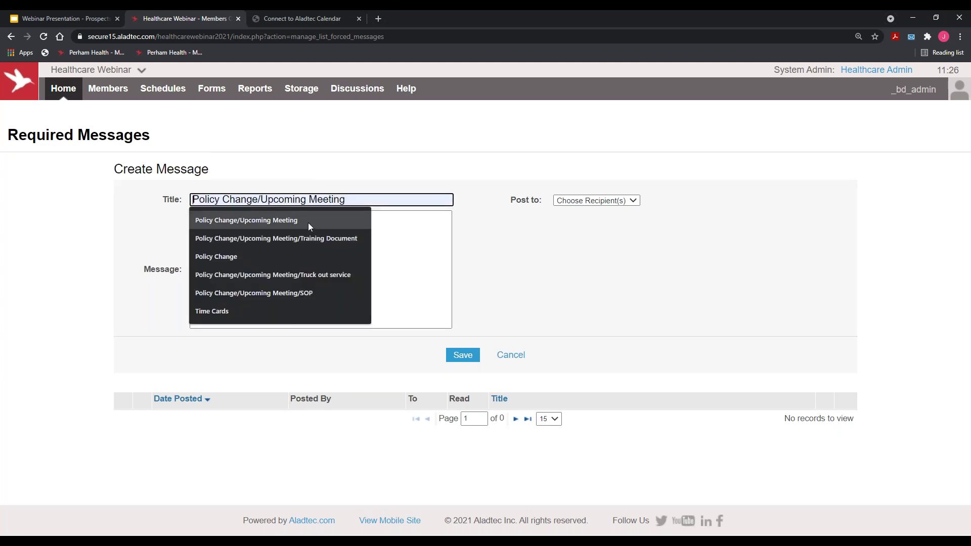
left_click(308, 222)
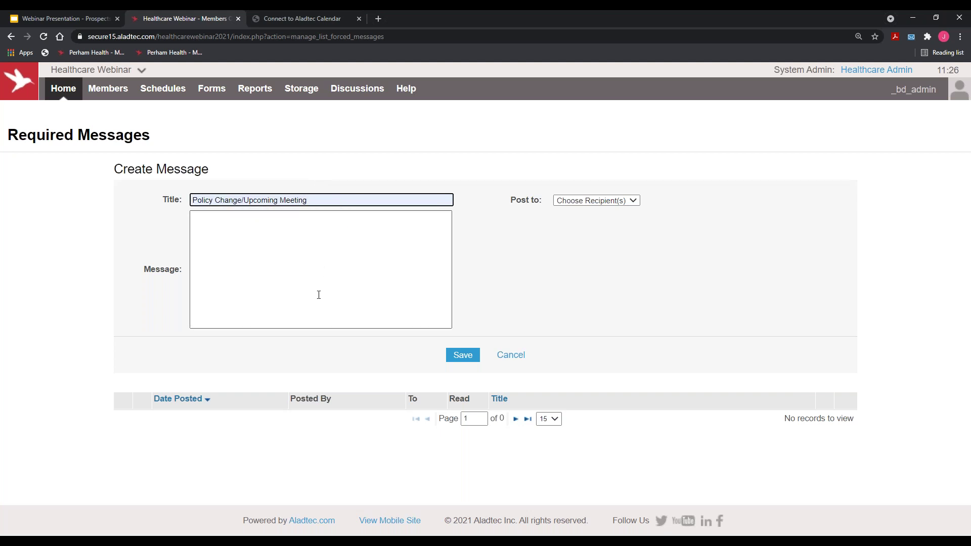
left_click(333, 236)
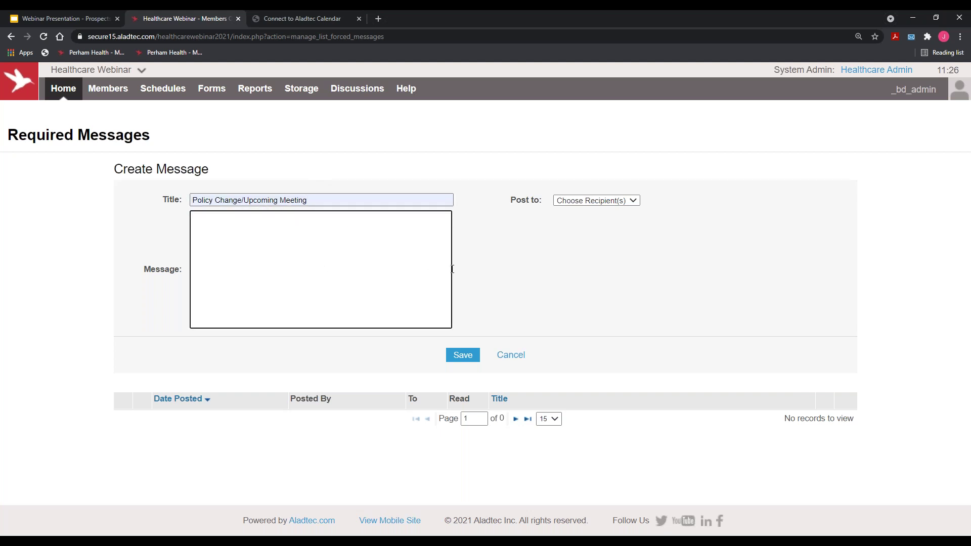
type("Department Training")
Address the required message to individuals, select all members as recipients, and save it.
left_click(581, 202)
left_click(582, 228)
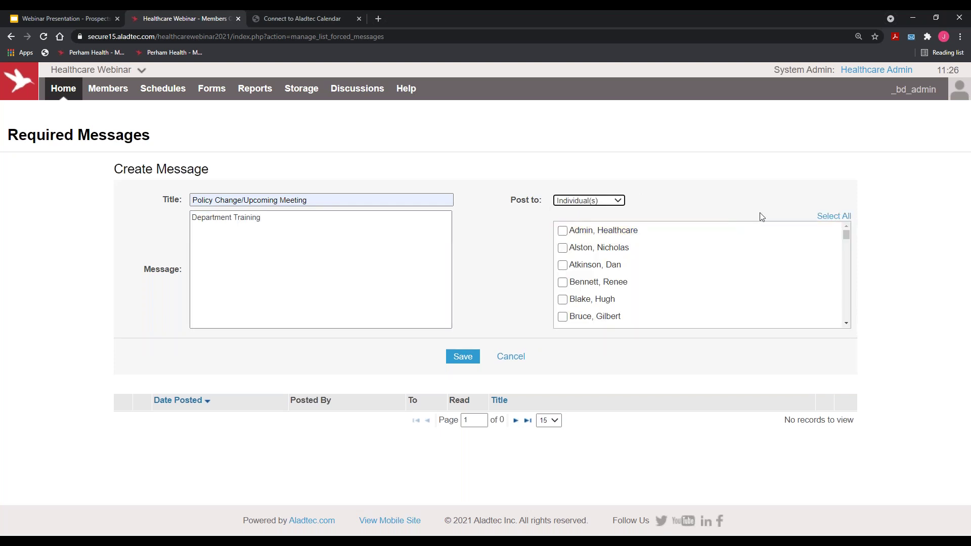
left_click(832, 215)
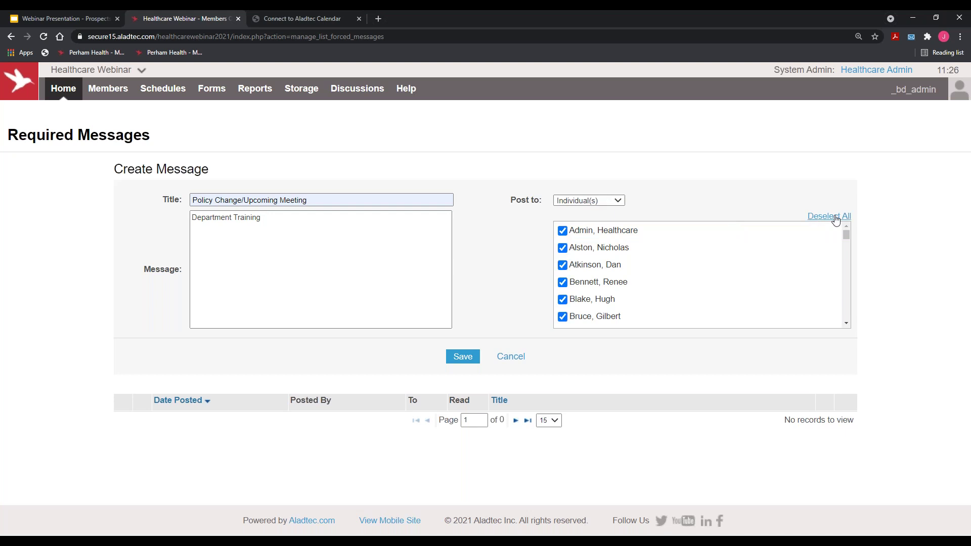
left_click(463, 356)
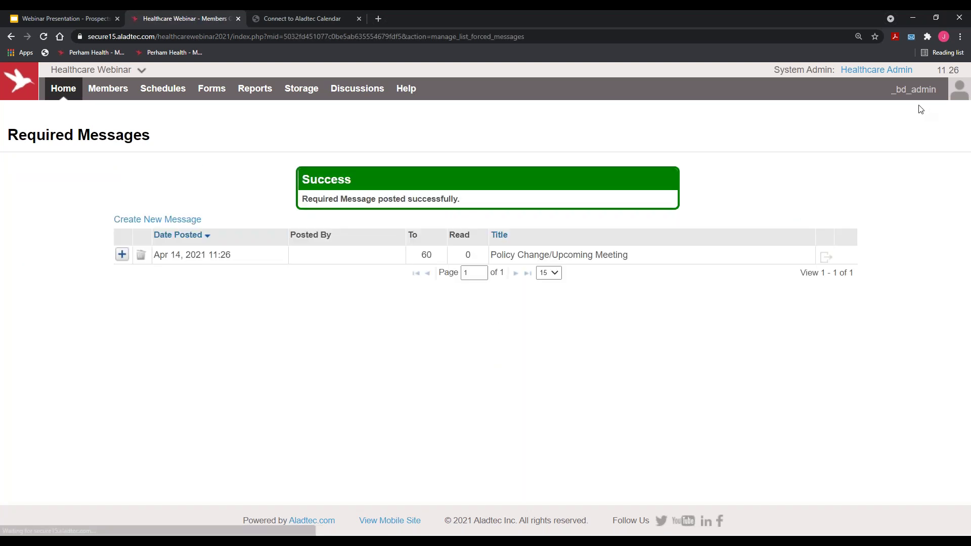
Switch to the second listed member's account and try to bypass the required message by opening Forms, Help and Schedules.
left_click(913, 96)
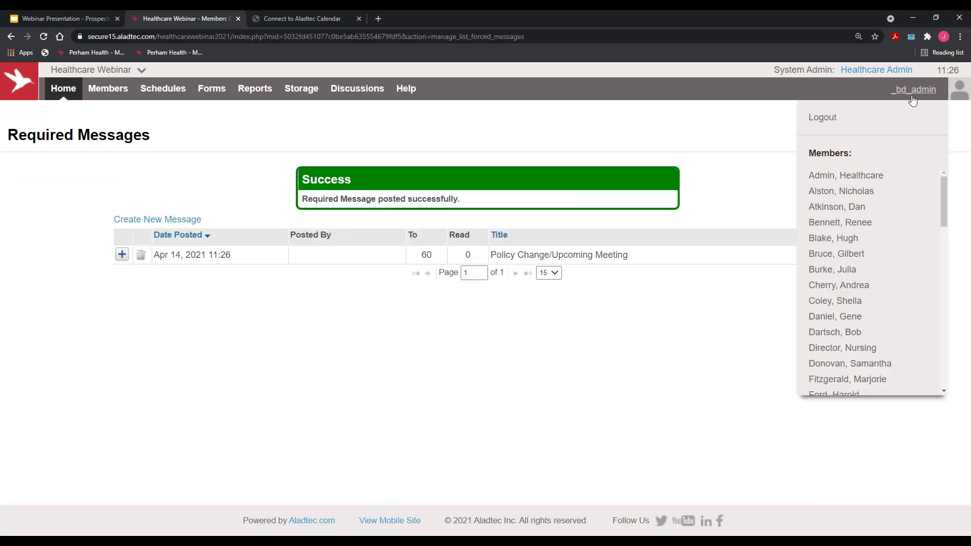
left_click(860, 196)
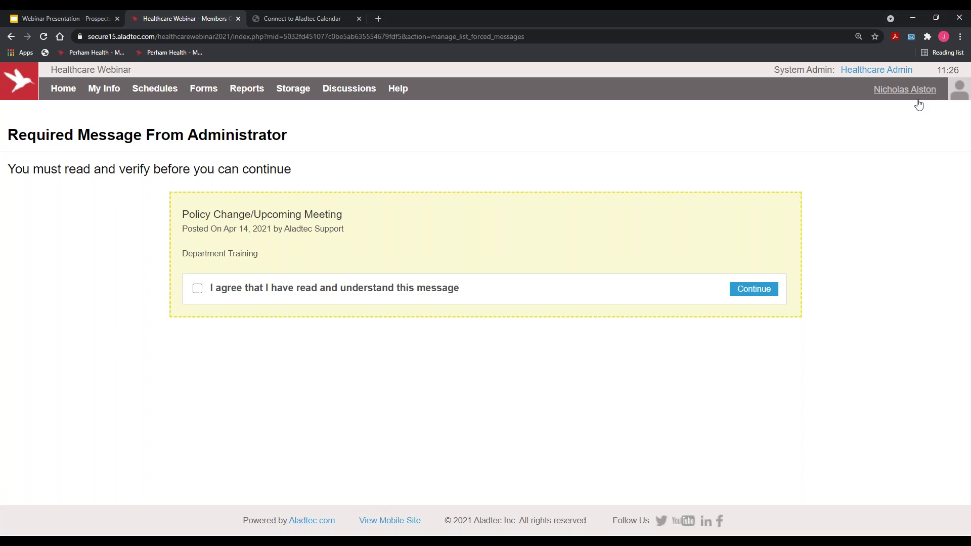
left_click(203, 89)
left_click(398, 89)
left_click(155, 89)
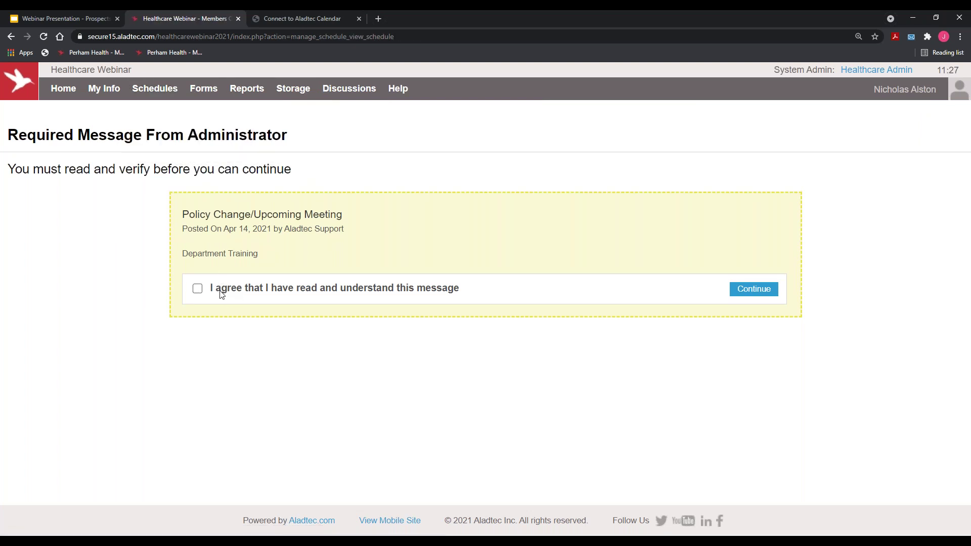
Open the mobile site, confirm the required message as read and understood, and continue to the dashboard.
left_click(197, 289)
left_click(197, 289)
left_click(392, 521)
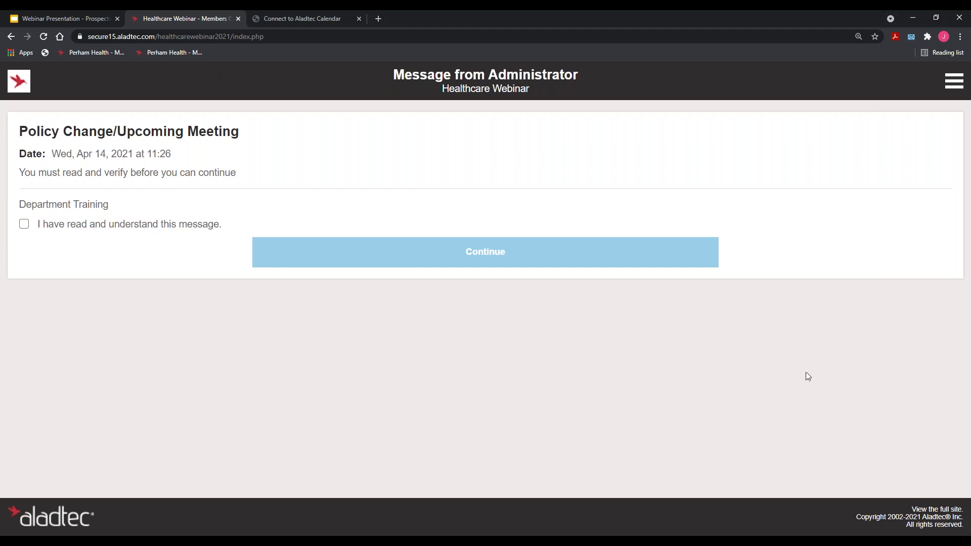
left_click(24, 224)
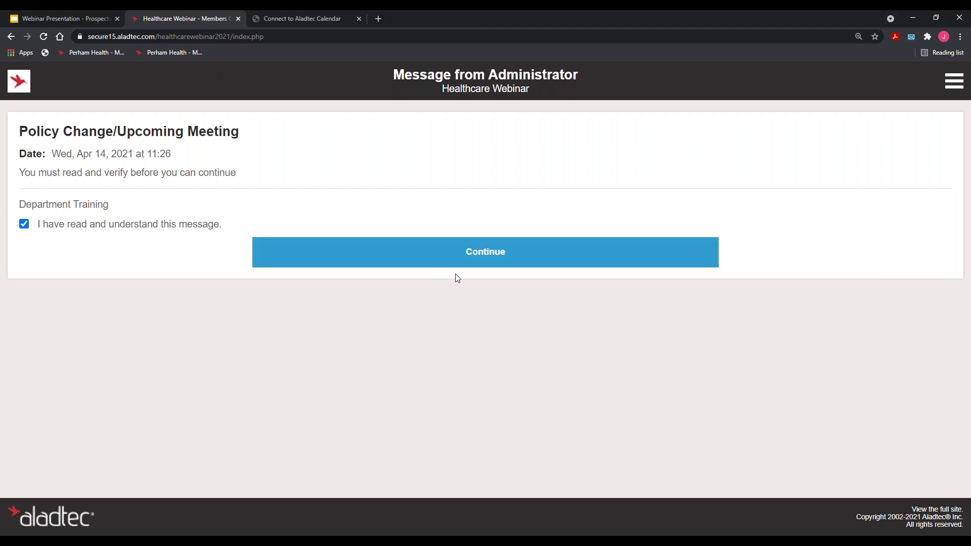
left_click(502, 254)
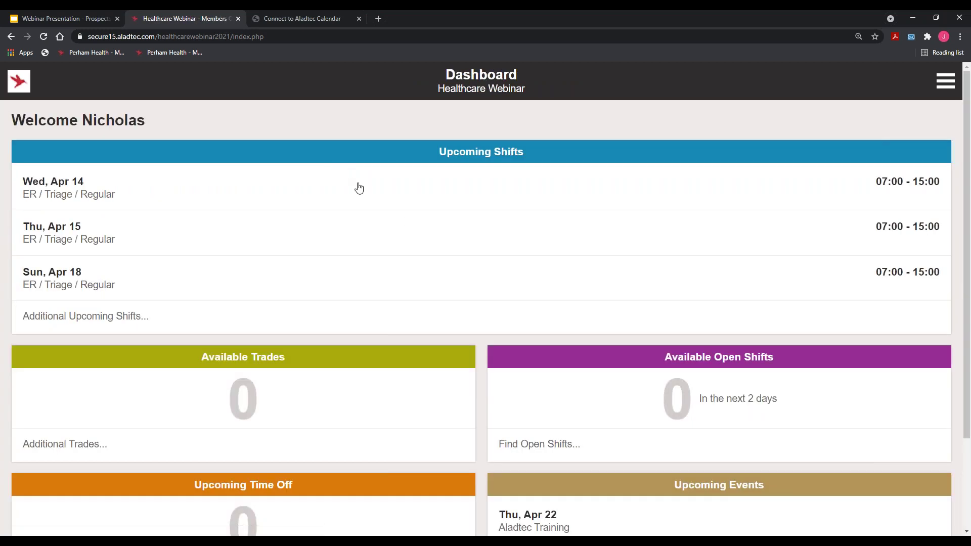
Detach the Aladtec page into its own window, narrow it to phone width, and center it on the screen.
mouse_move(205, 21)
left_mouse_down()
mouse_move(298, 74)
mouse_move(853, 58)
left_mouse_up()
left_click(936, 18)
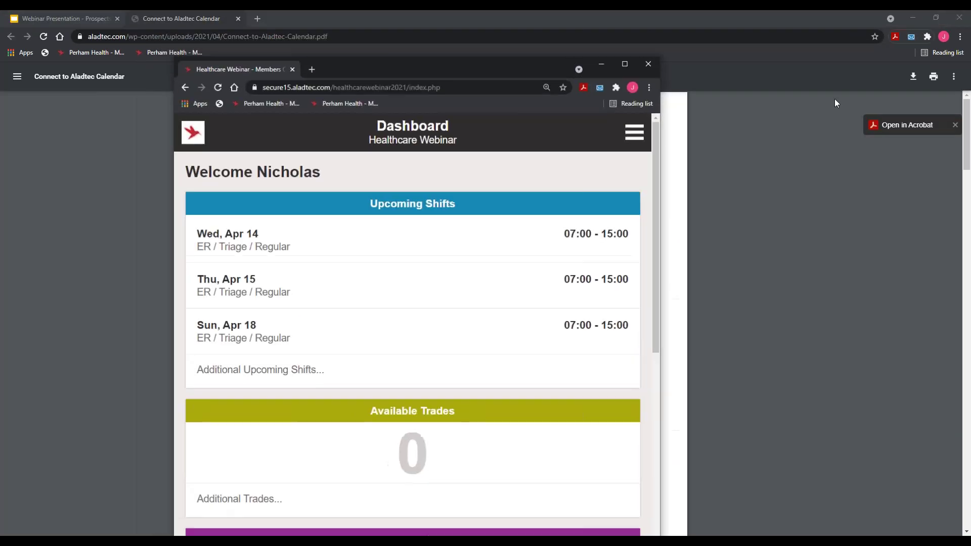
left_click_drag(660, 208, 488, 213)
left_click_drag(354, 78, 490, 29)
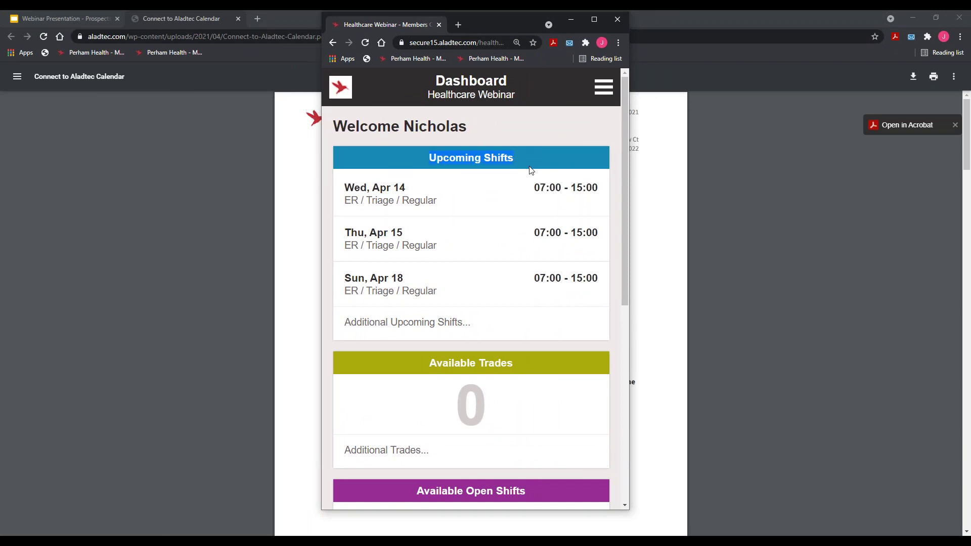
Review the mobile dashboard's upcoming shifts, available trades, open shifts and upcoming time off sections.
scroll(530, 167, "down", 1)
left_click_drag(430, 313, 524, 314)
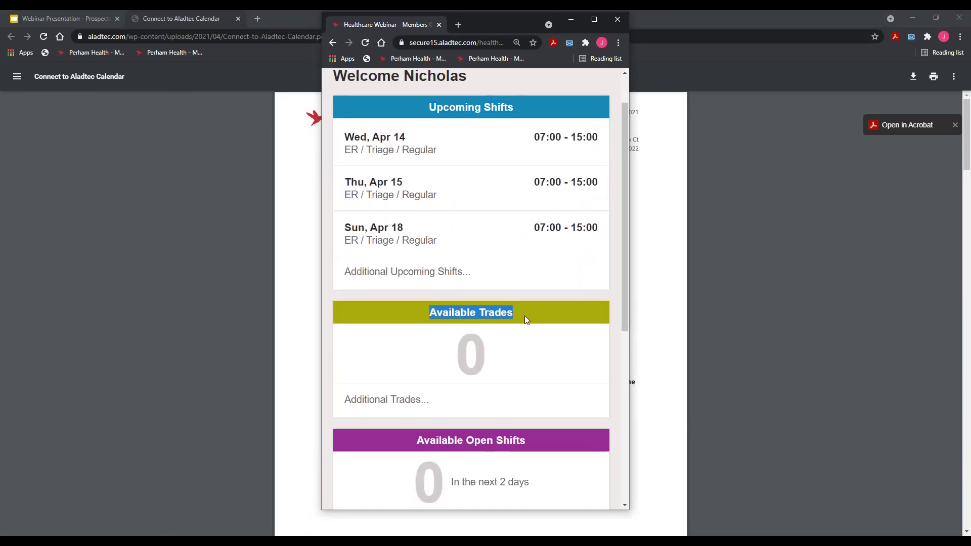
scroll(524, 316, "down", 2)
scroll(507, 354, "down", 2)
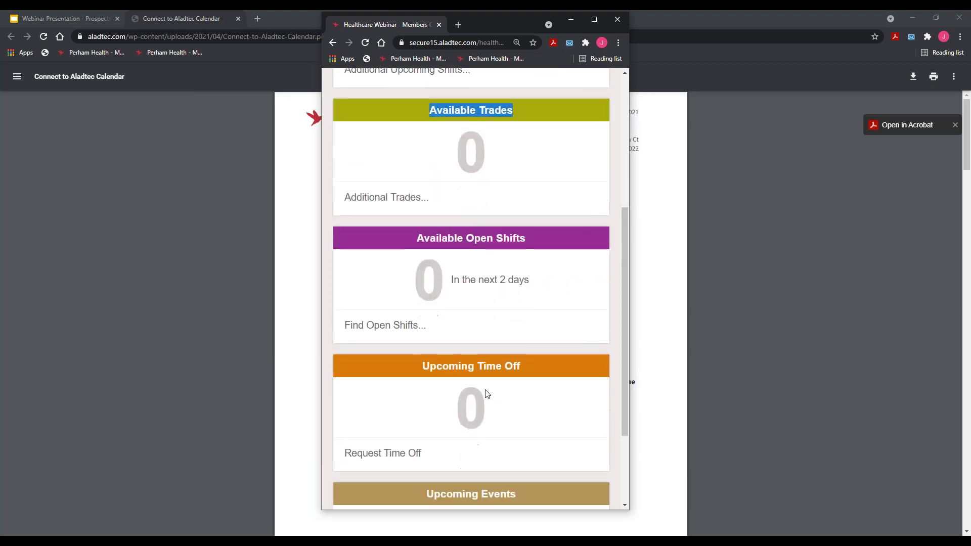
Open My Schedule on the mobile site and view the April 19 ER Triage shift's scheduled time details.
scroll(502, 400, "up", 5)
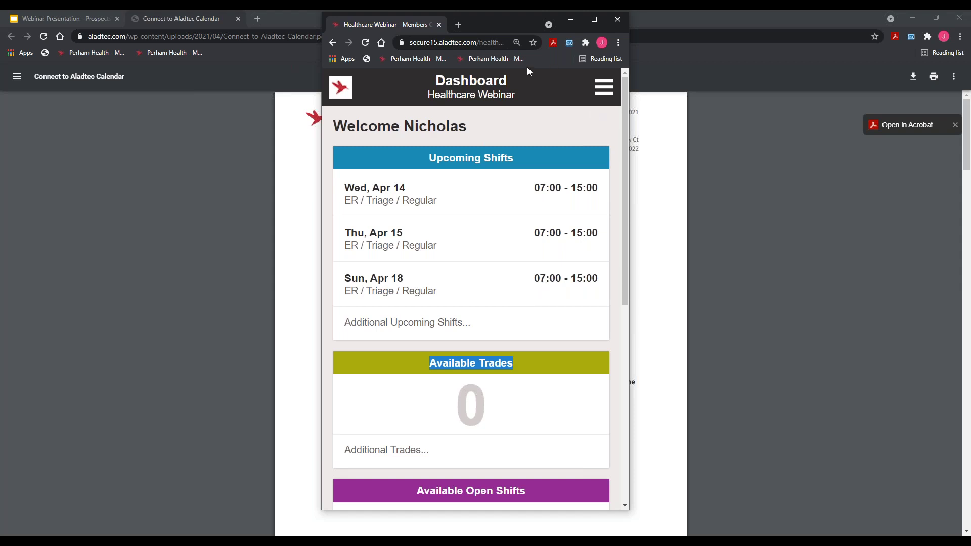
left_click(605, 91)
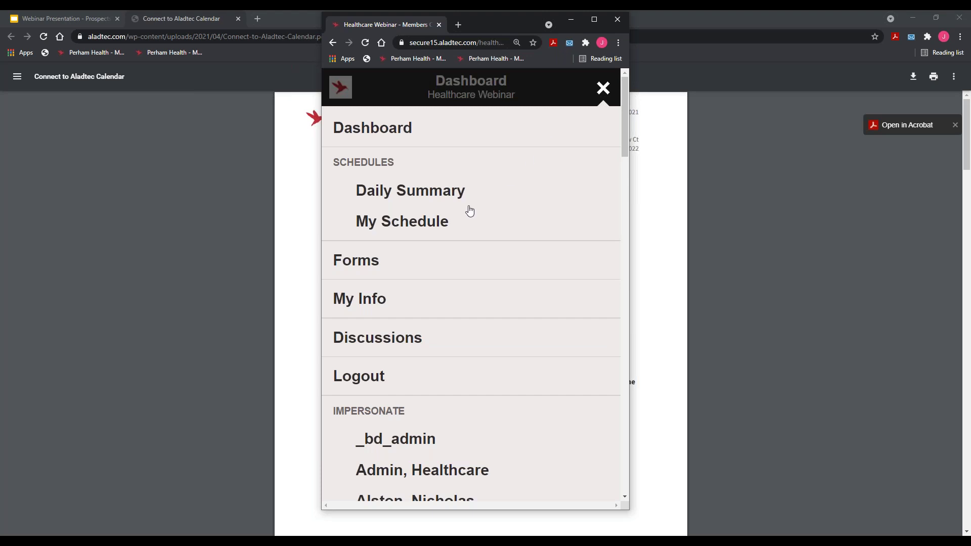
left_click(419, 230)
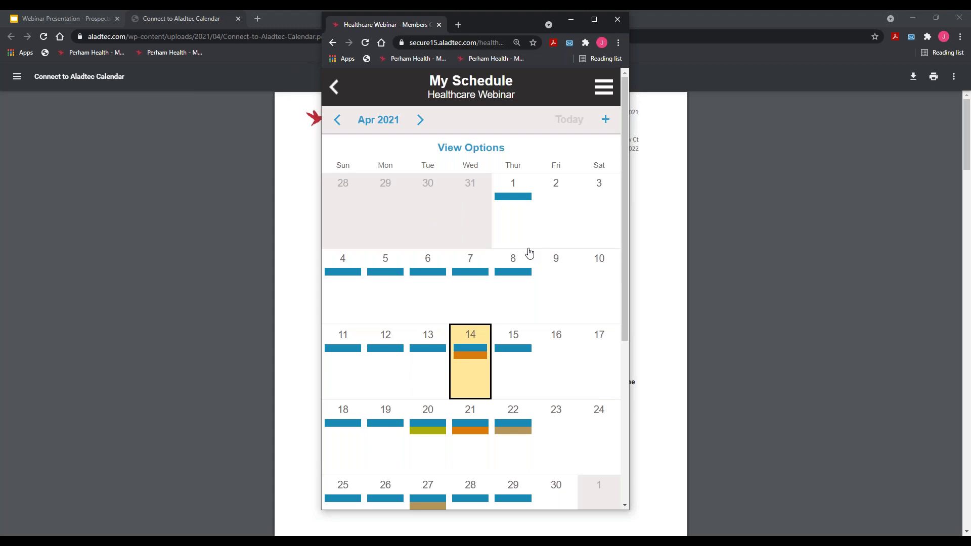
scroll(516, 263, "down", 2)
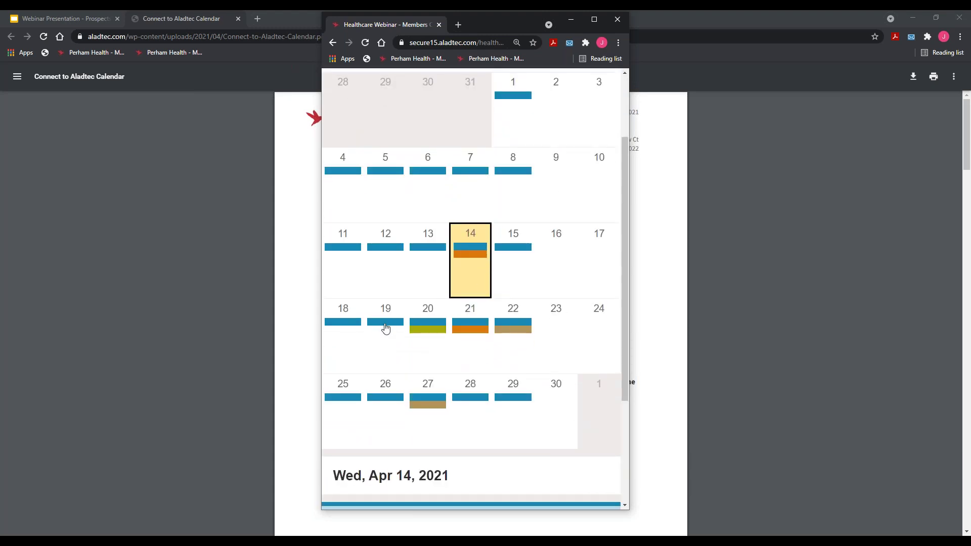
left_click(384, 326)
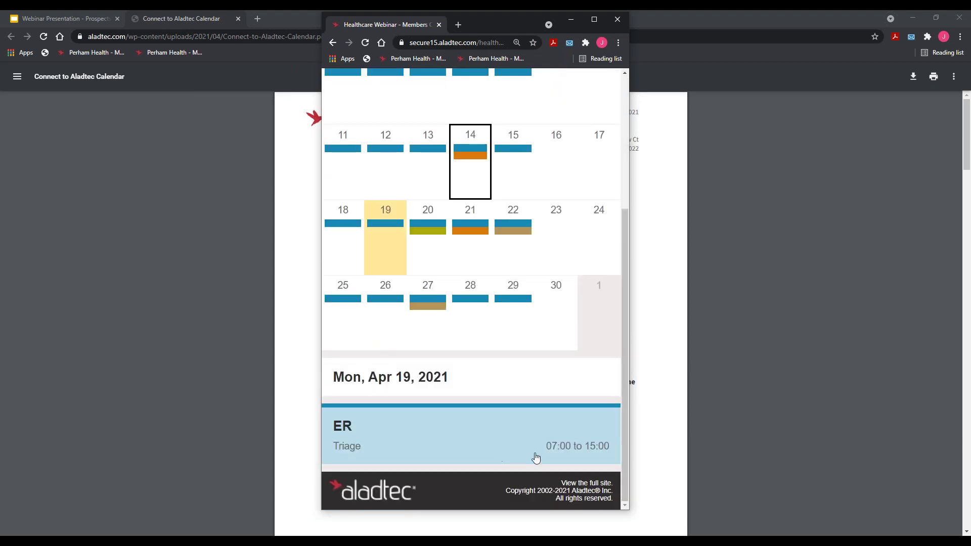
left_click(551, 451)
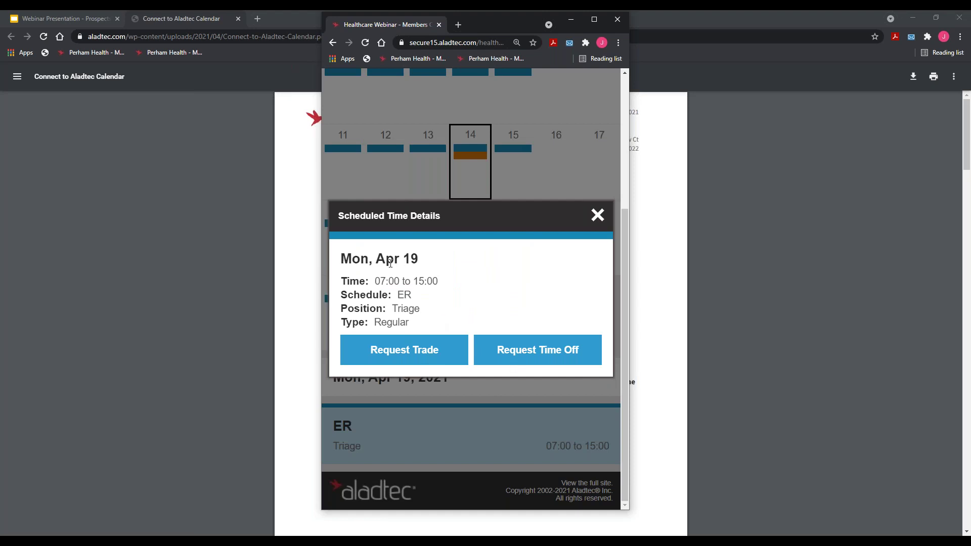
left_click(597, 215)
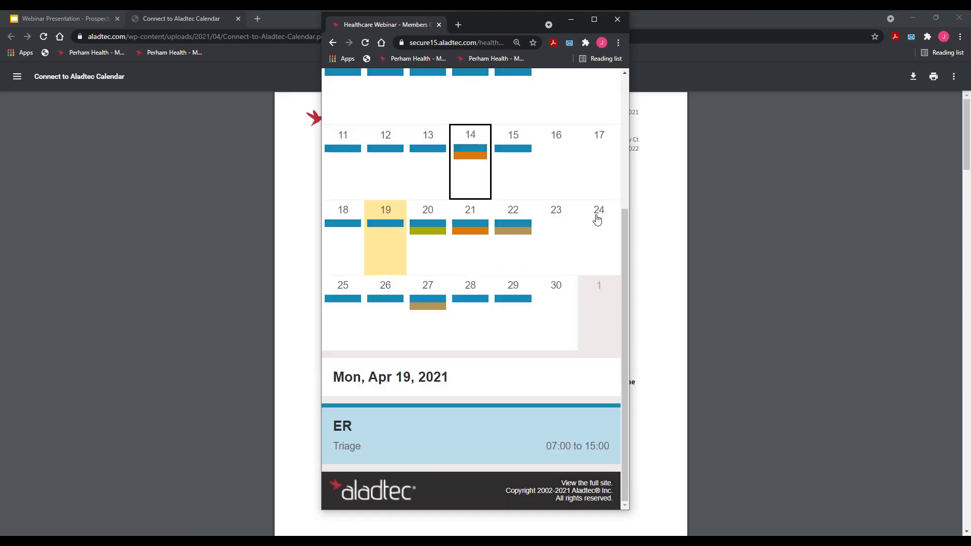
scroll(526, 291, "up", 4)
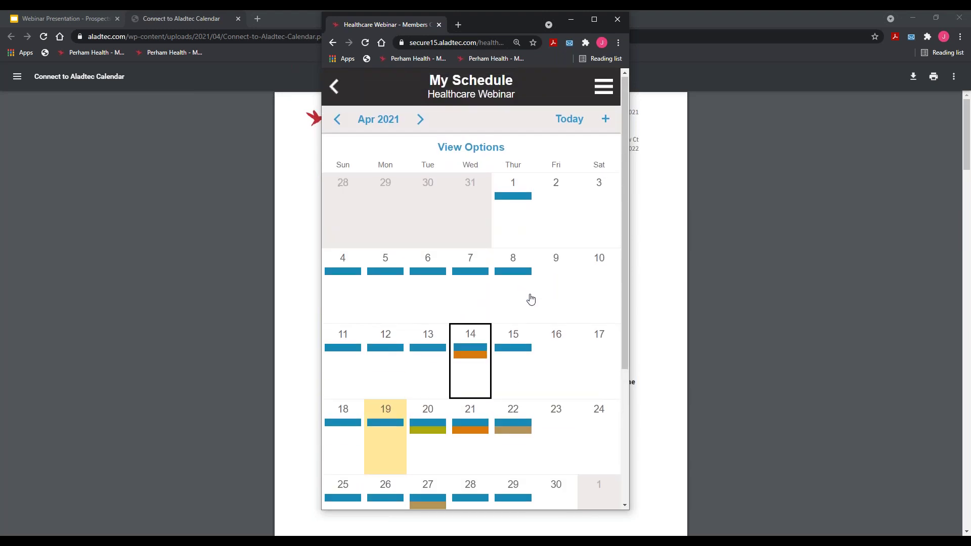
Return to the full site in a maximized window and open the "- Create your own form!" form.
scroll(529, 299, "down", 4)
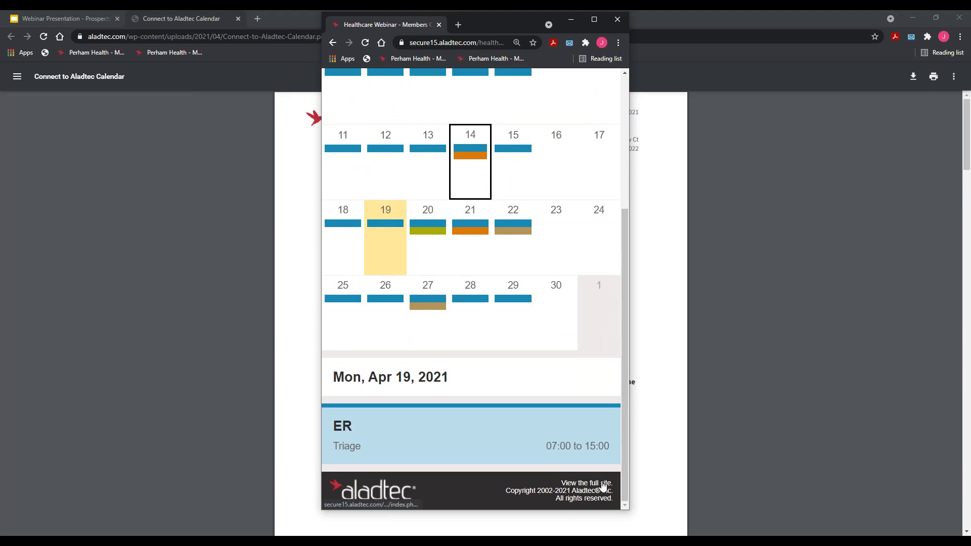
left_click(603, 485)
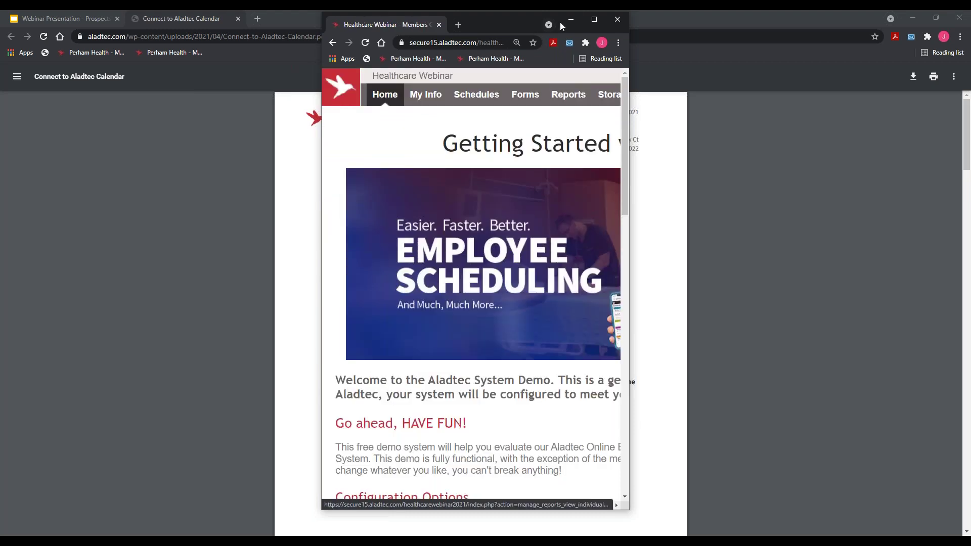
left_click(594, 19)
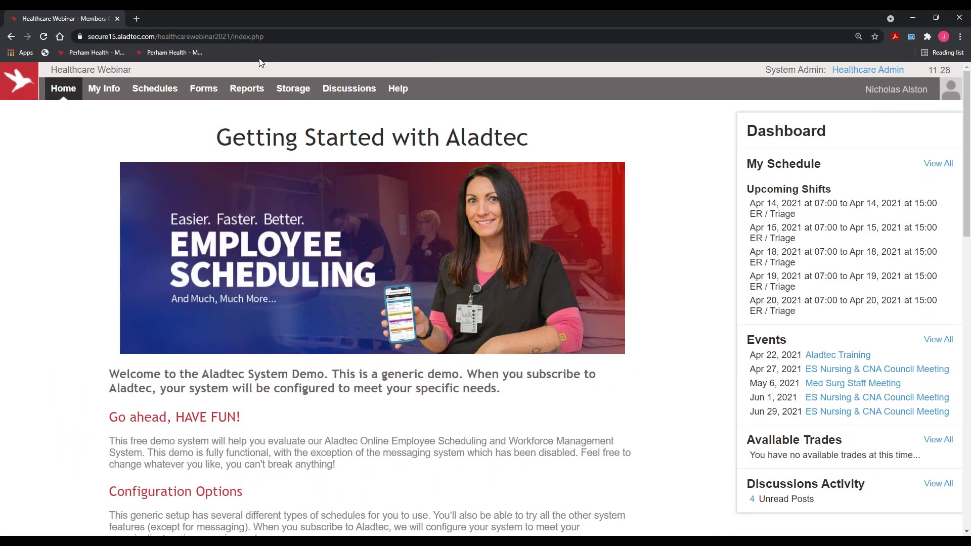
mouse_move(207, 92)
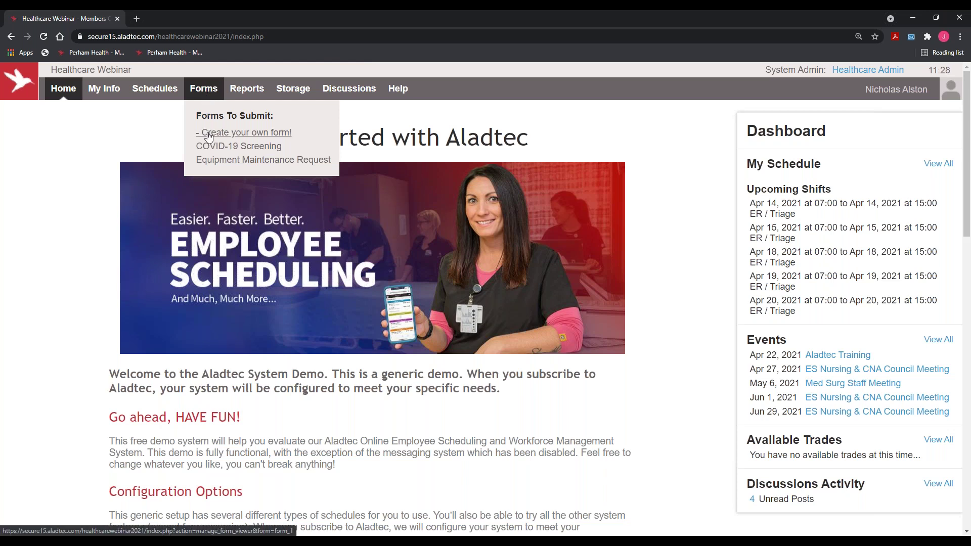
left_click(234, 138)
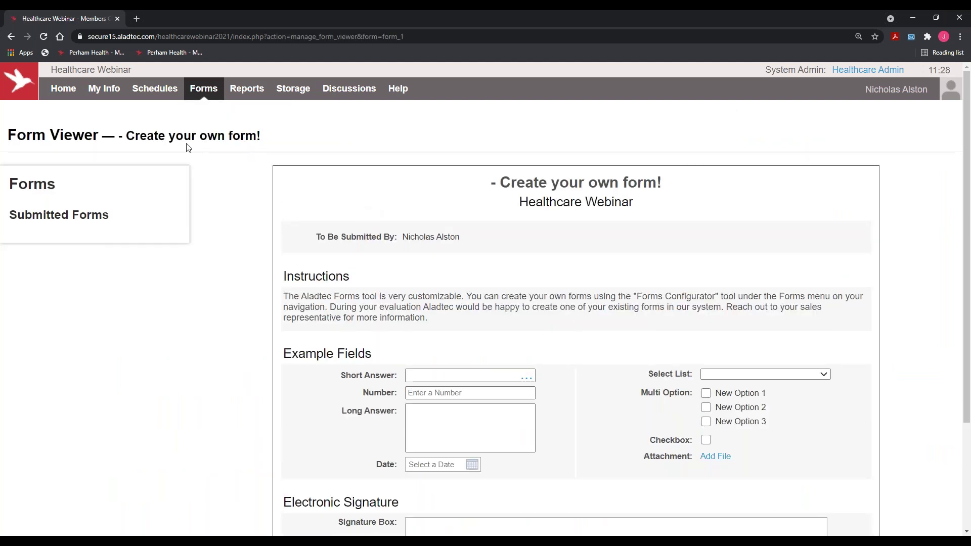
Switch to the _bd_admin account and open the Form Configurator.
mouse_move(859, 89)
left_click(855, 124)
mouse_move(215, 101)
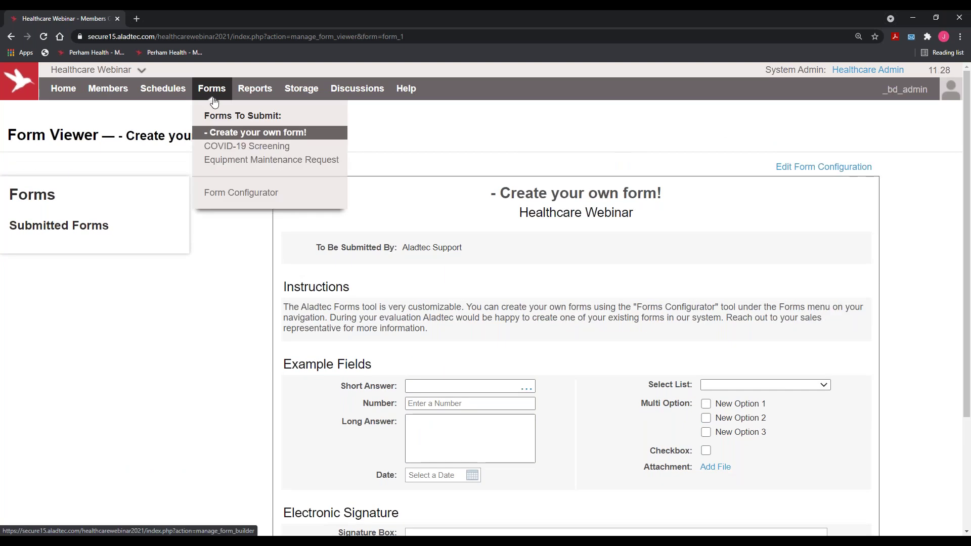
left_click(237, 194)
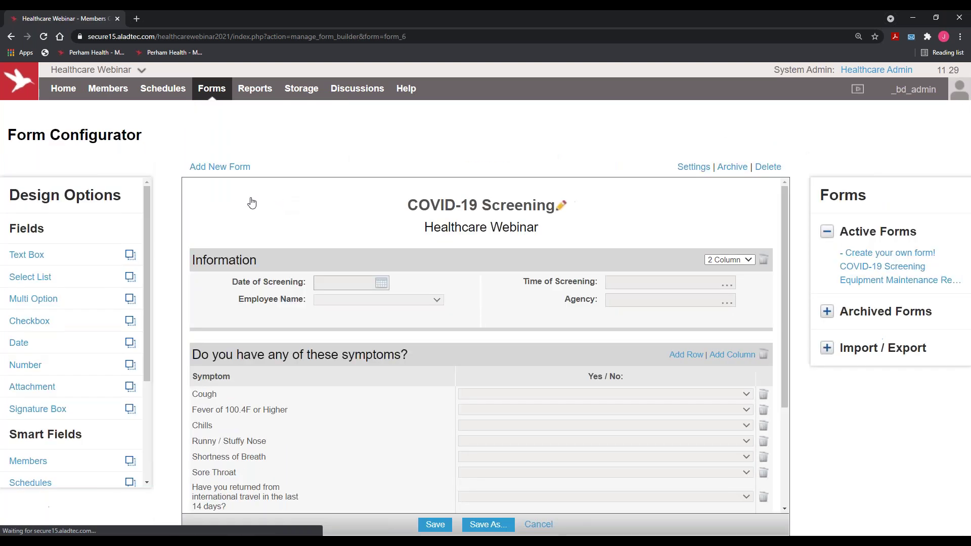
Browse the premade form categories available for a new form, including Clothing / Gear and Inspections, without adding one.
left_click(216, 166)
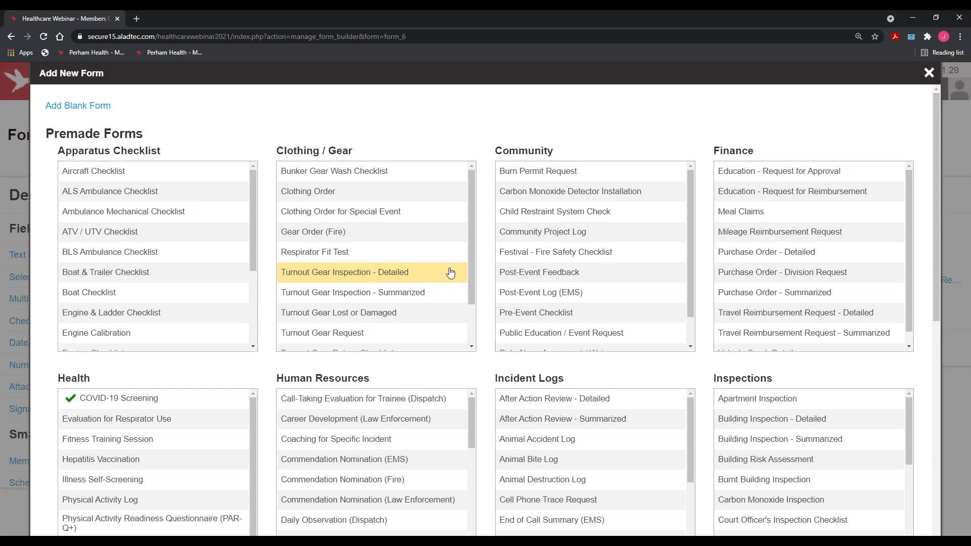
scroll(430, 280, "down", 1)
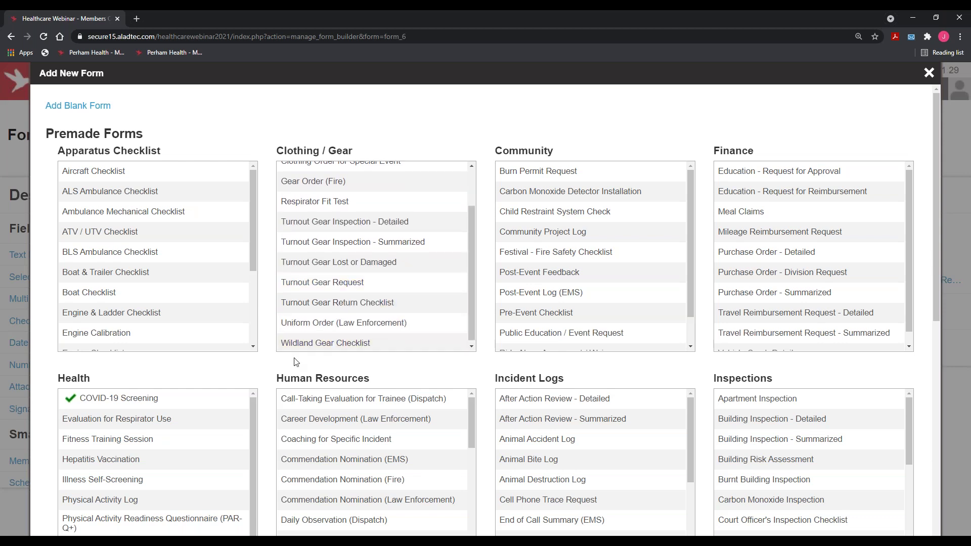
scroll(303, 359, "down", 2)
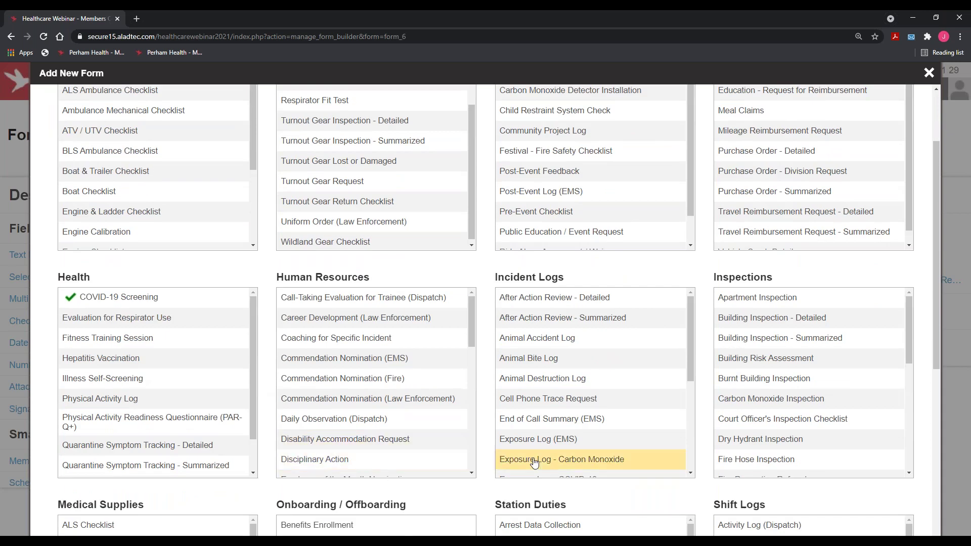
scroll(822, 336, "down", 1)
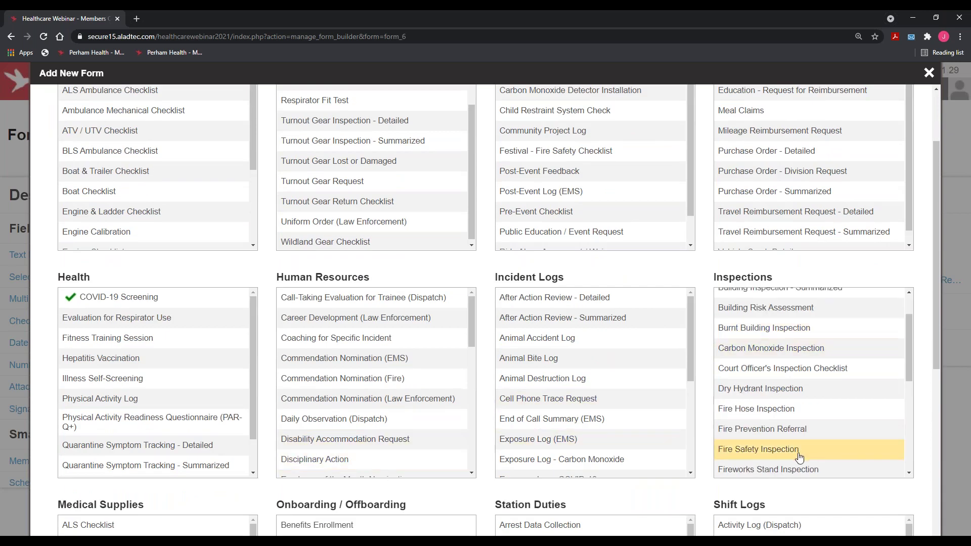
scroll(799, 458, "down", 1)
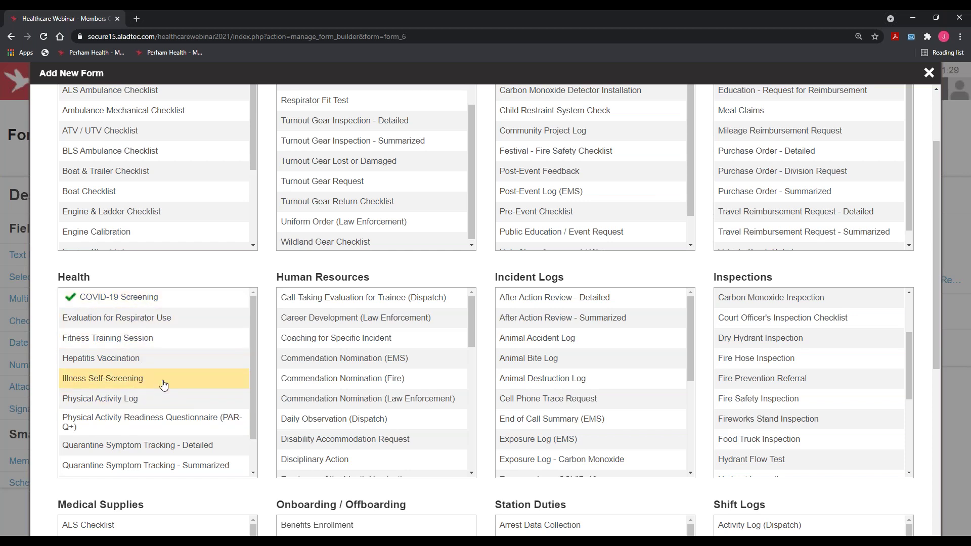
scroll(129, 384, "up", 2)
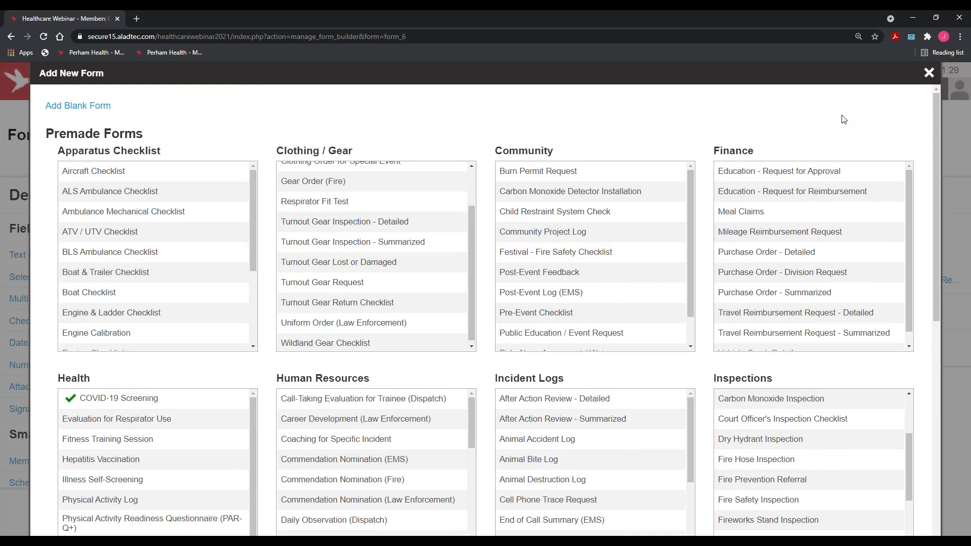
left_click(929, 73)
Open the COVID-19 Screening form for submission and check the other forms available to submit.
mouse_move(211, 92)
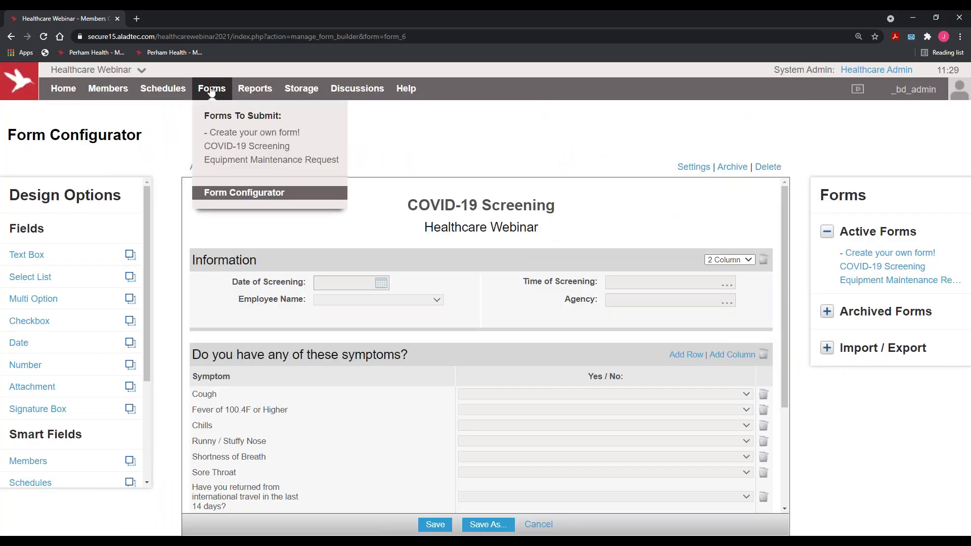
left_click(216, 147)
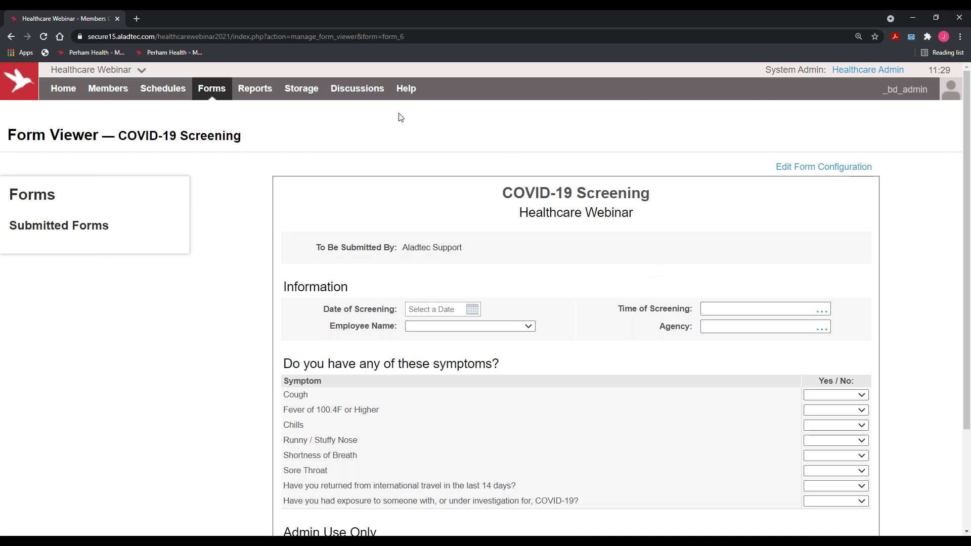
mouse_move(212, 91)
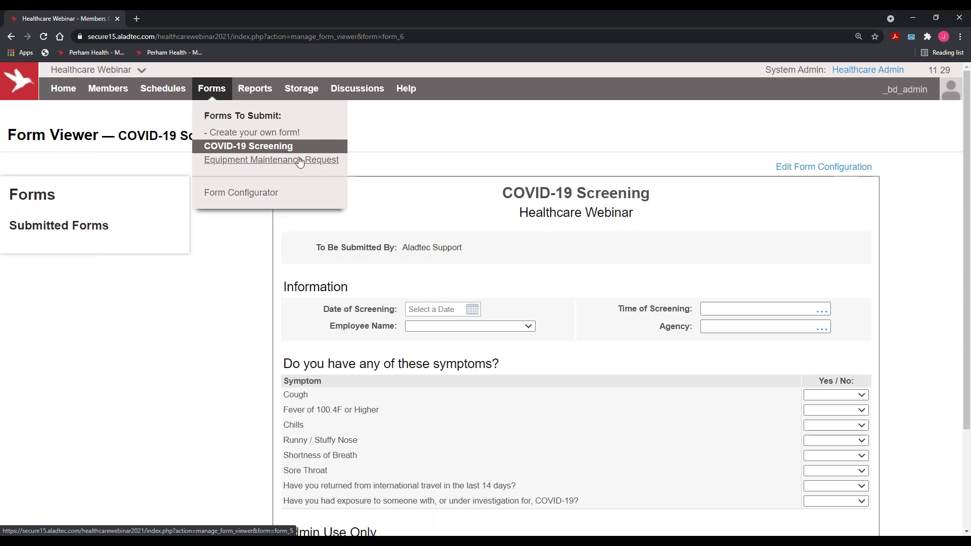
Open Storage, highlight the storage space allowance, and open the Discussions page.
mouse_move(249, 98)
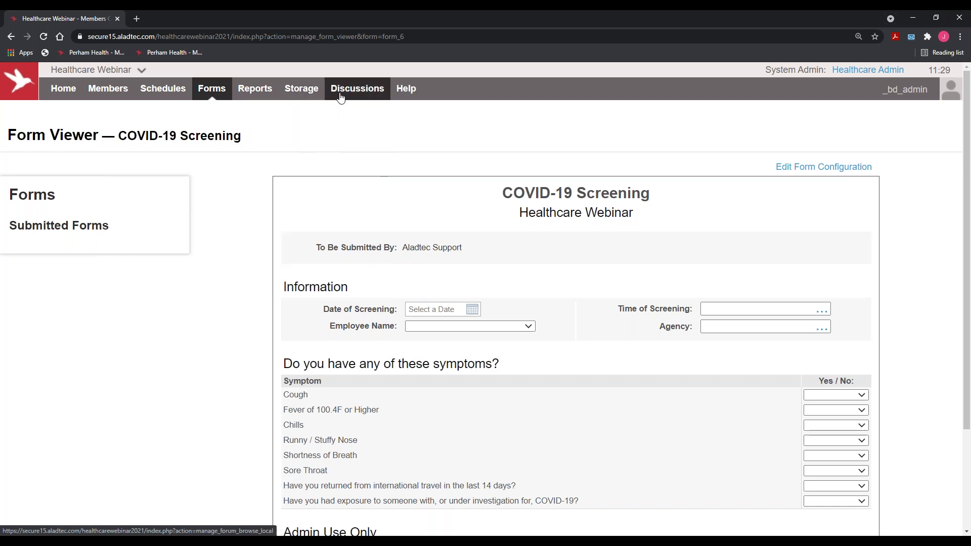
left_click(301, 89)
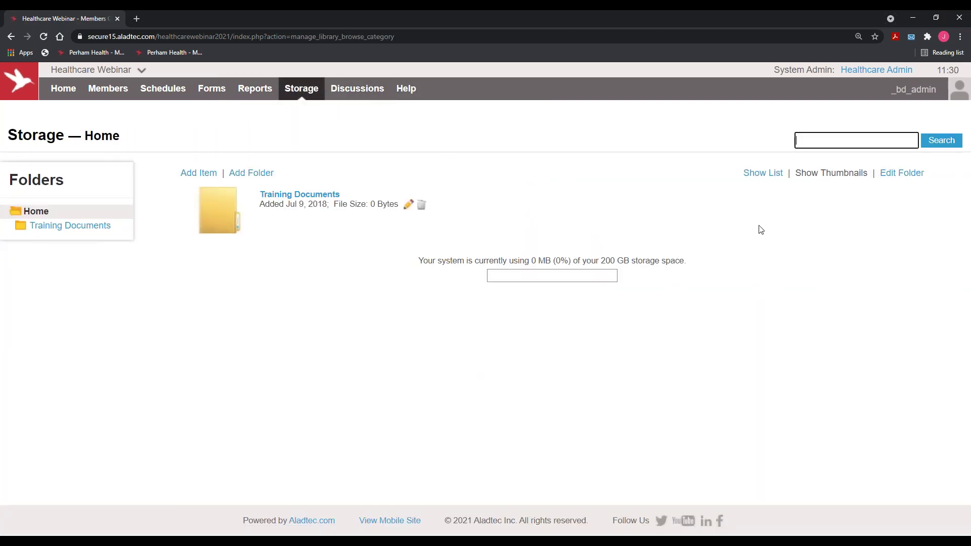
left_click_drag(600, 260, 693, 273)
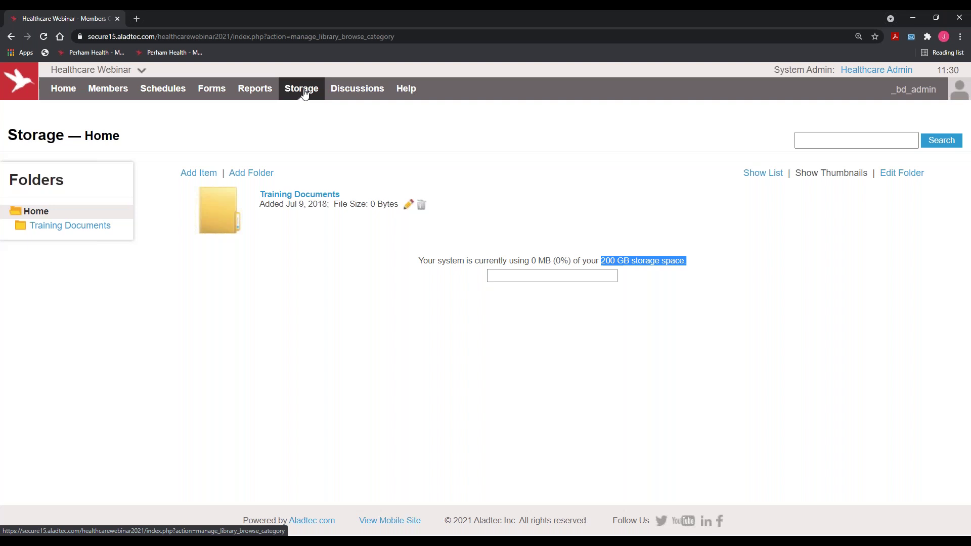
left_click(369, 94)
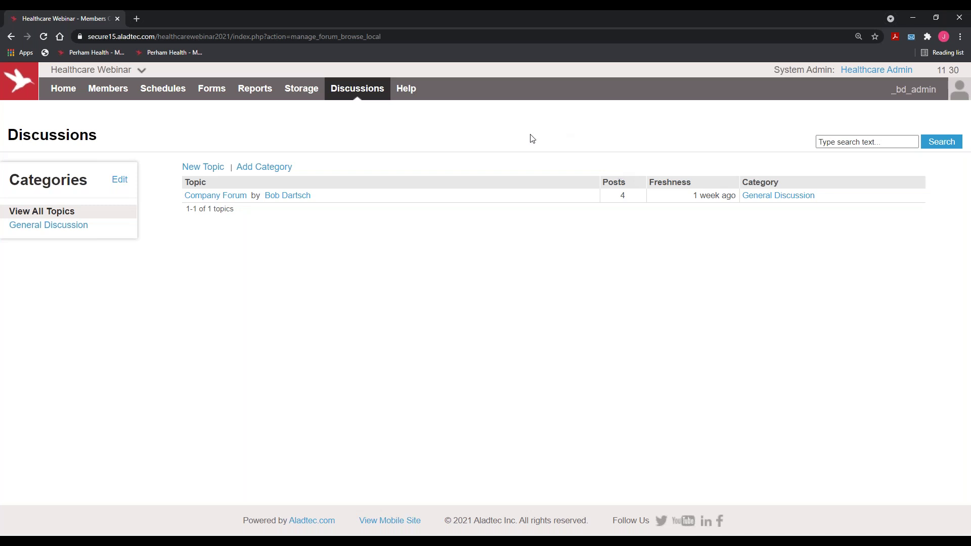
Open Videos & Tech Tips and browse the member help videos, schedule videos and related blog links.
mouse_move(404, 98)
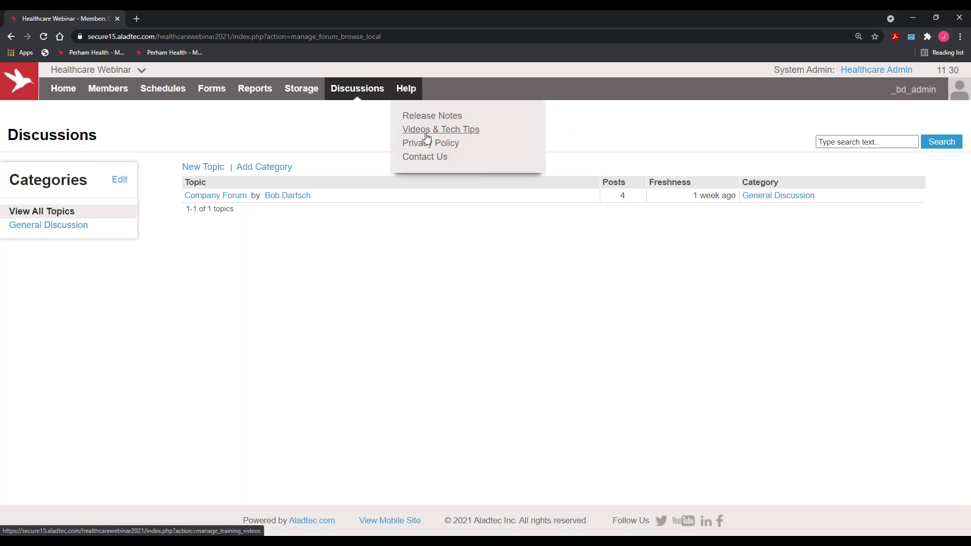
left_click(414, 96)
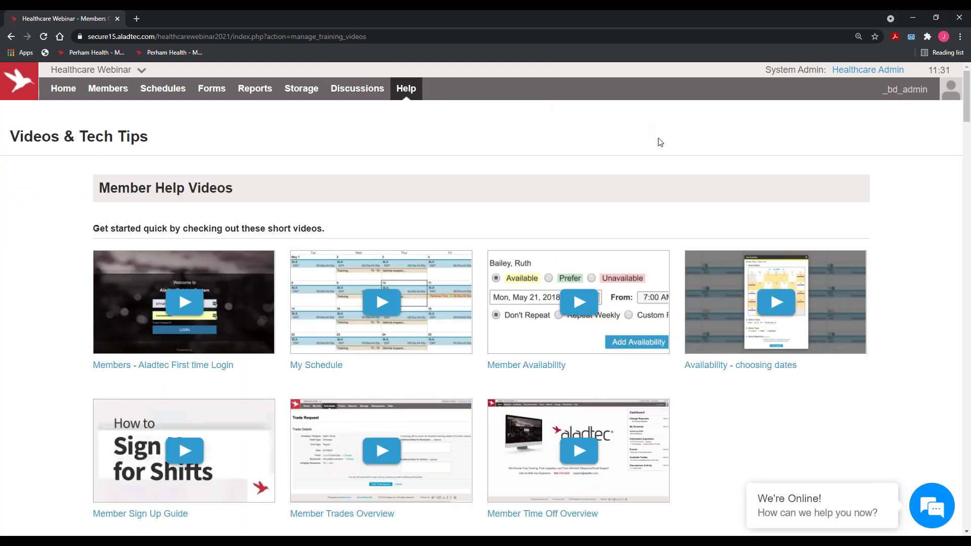
scroll(693, 175, "down", 1)
scroll(690, 171, "down", 3)
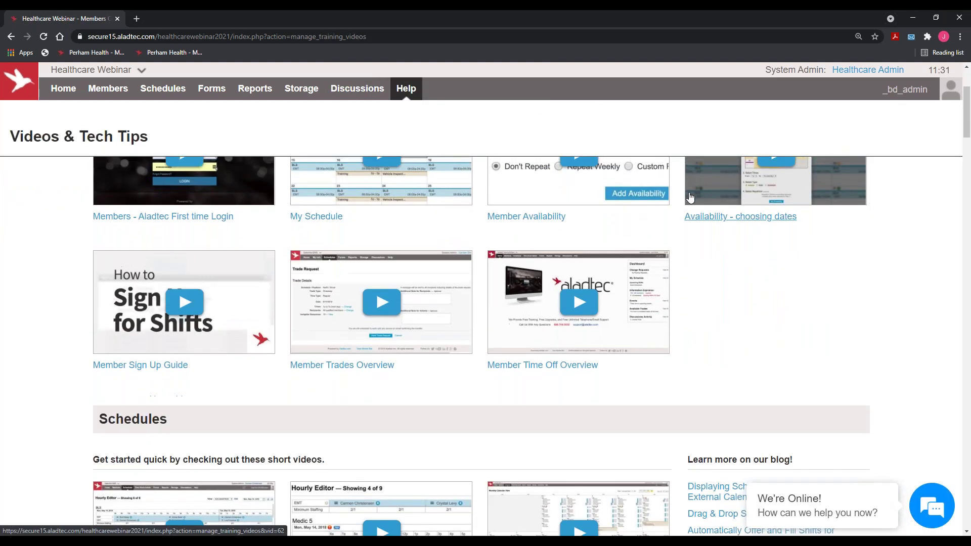
scroll(685, 199, "up", 3)
scroll(679, 209, "down", 8)
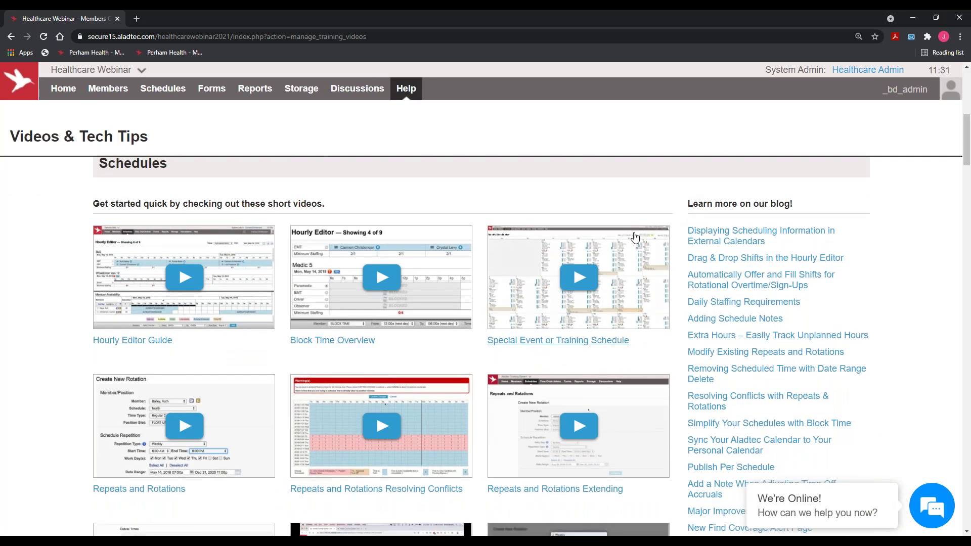
scroll(657, 230, "down", 2)
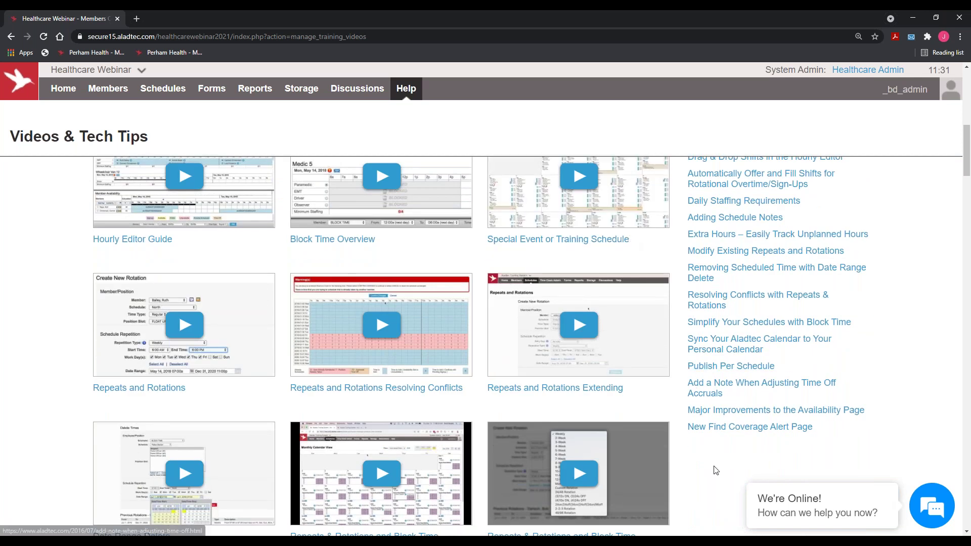
scroll(715, 468, "down", 1)
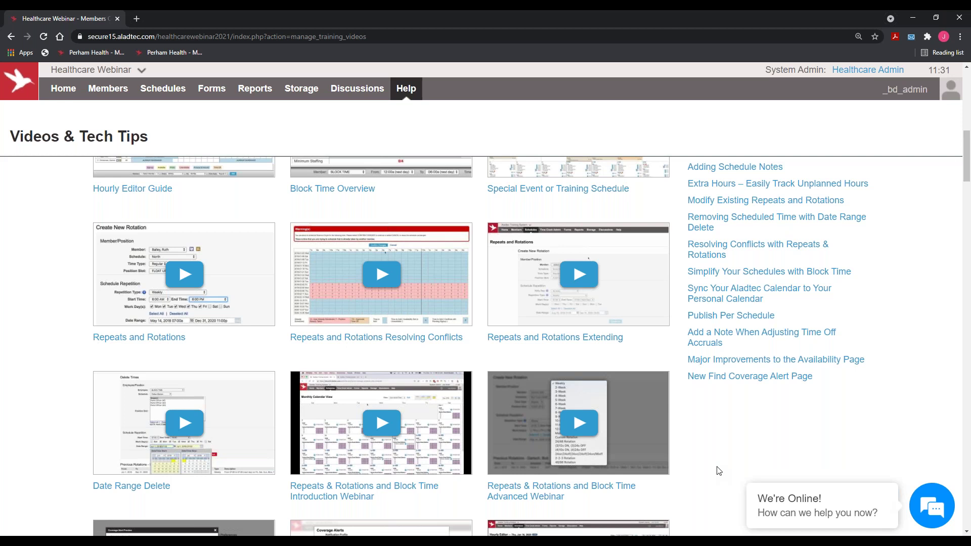
mouse_move(406, 89)
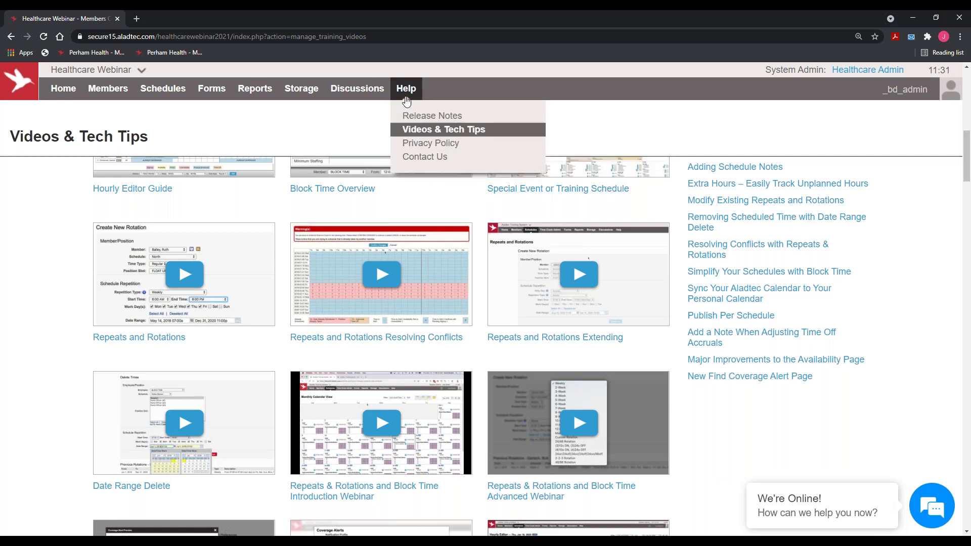
Open the Contact Us page, point out the support email and toll-free details, and briefly open and minimize the support chat.
left_click(415, 158)
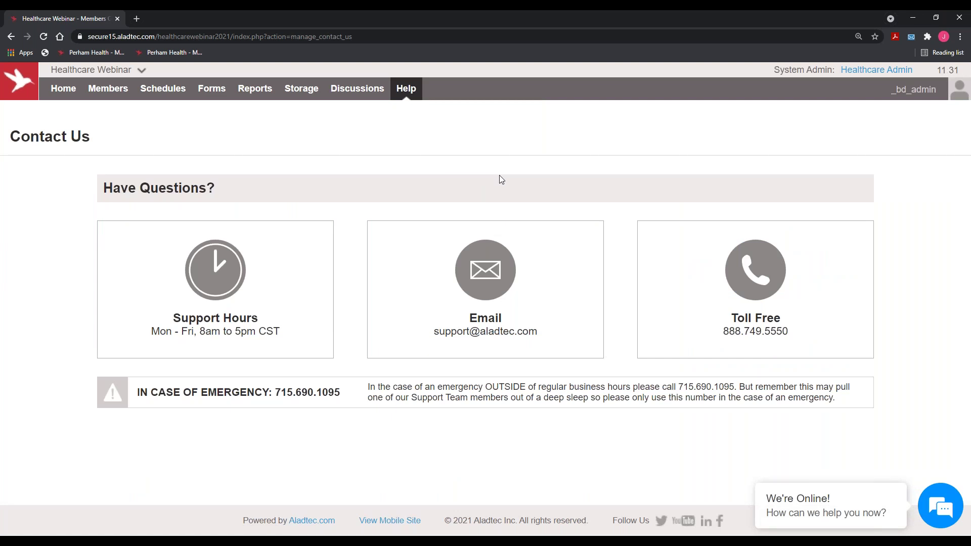
left_click_drag(451, 309, 548, 336)
left_click_drag(735, 320, 790, 342)
left_click(939, 517)
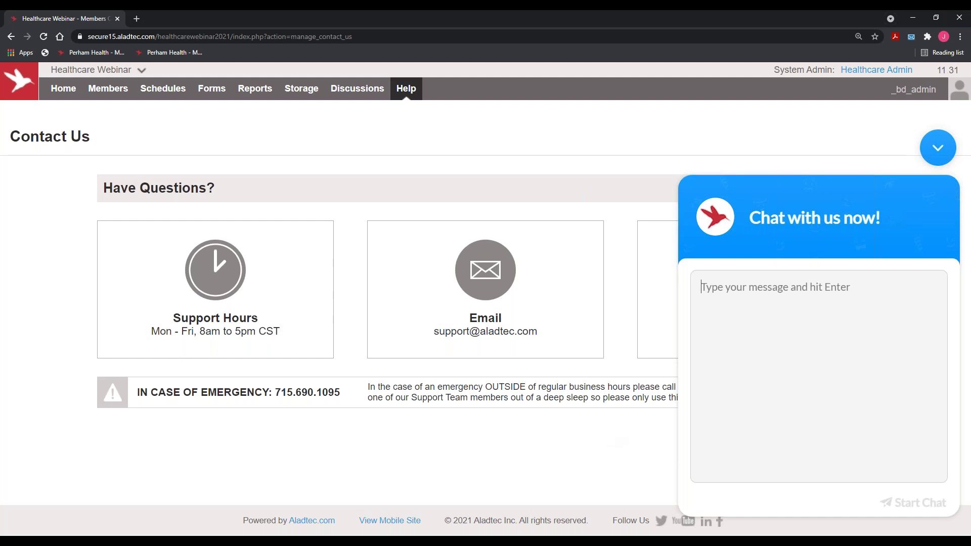
left_click(939, 151)
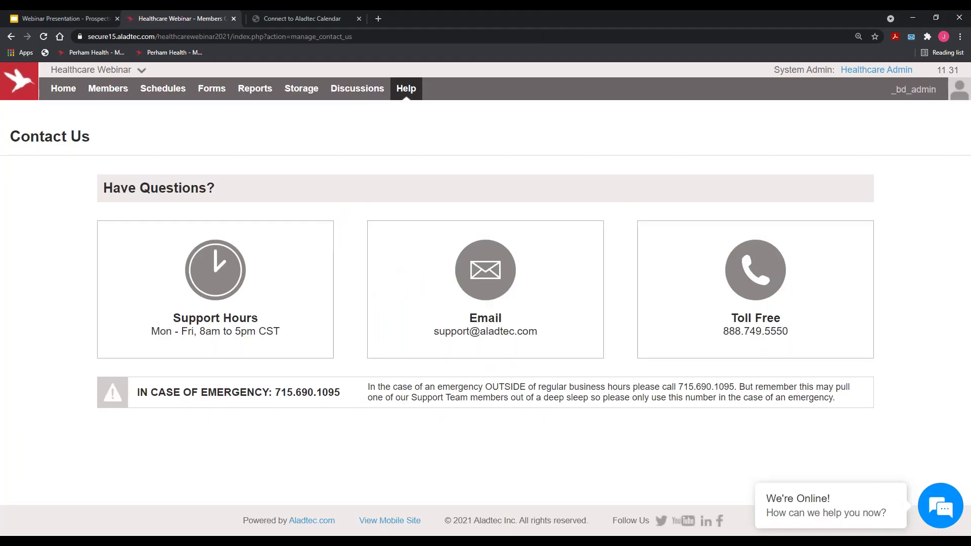
Return to the Aladtec home page, switch to the Google Slides webinar presentation, and present its closing Thanks for Joining Us Today slide.
mouse_move(59, 101)
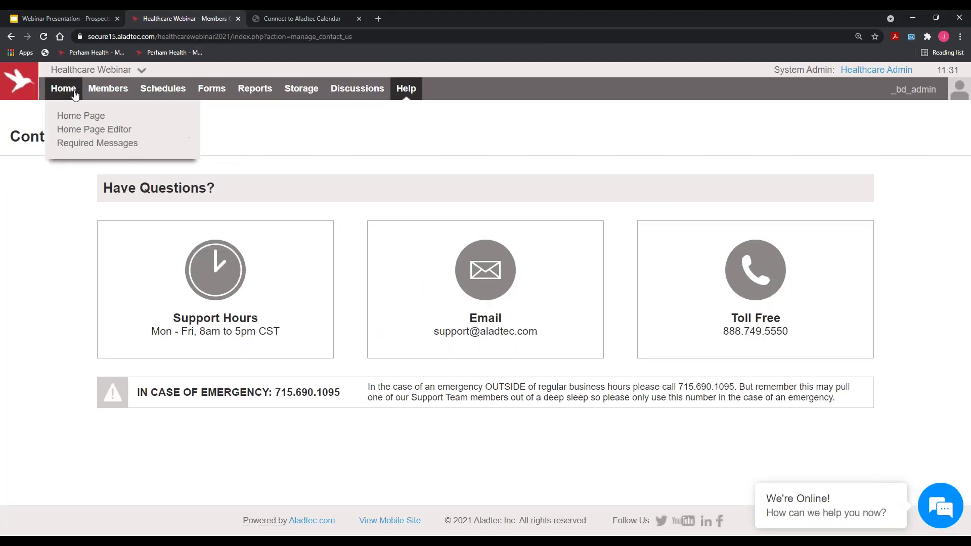
left_click(64, 115)
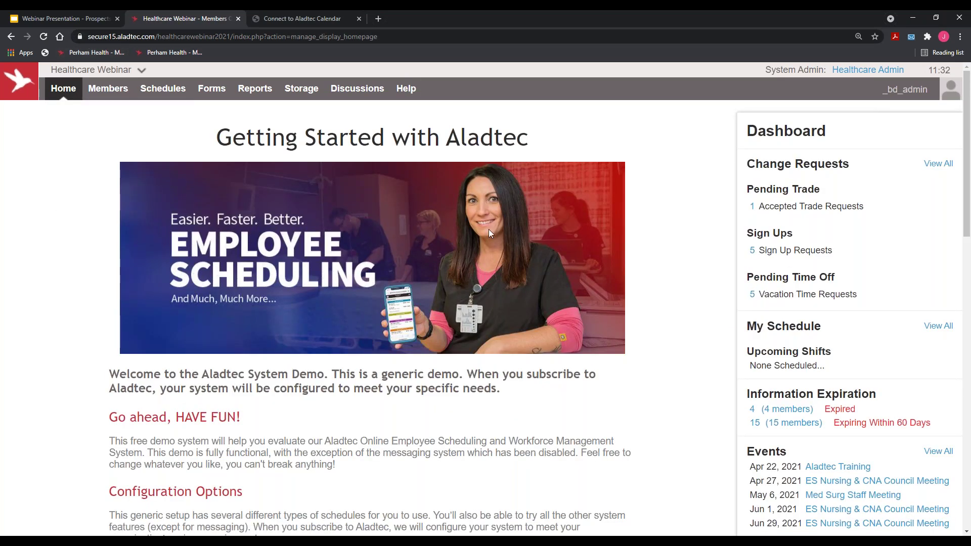
left_click(67, 20)
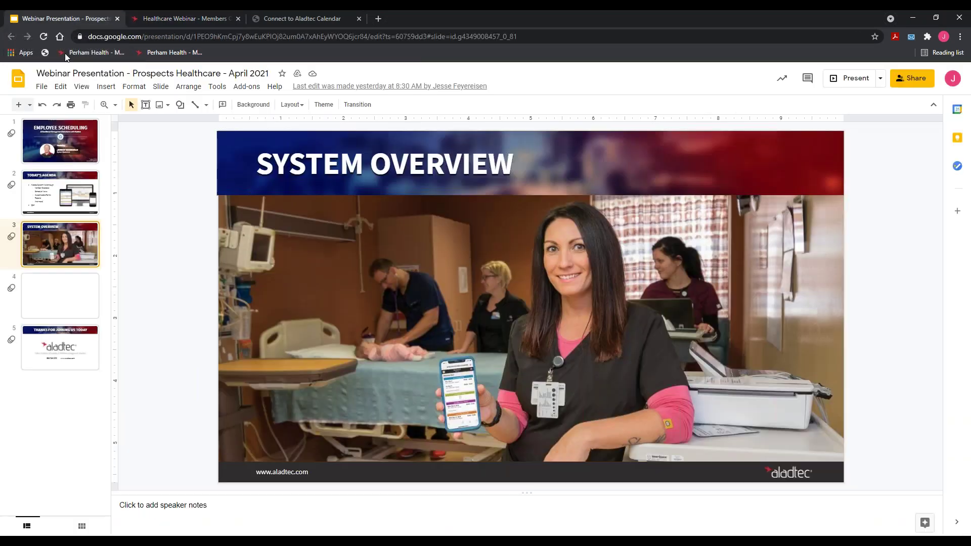
scroll(722, 147, "down", 3)
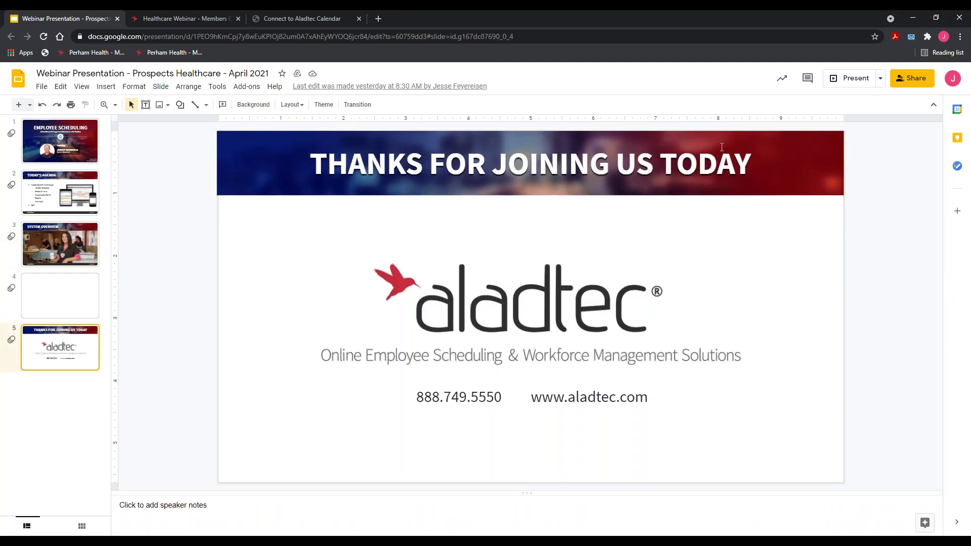
left_click(852, 78)
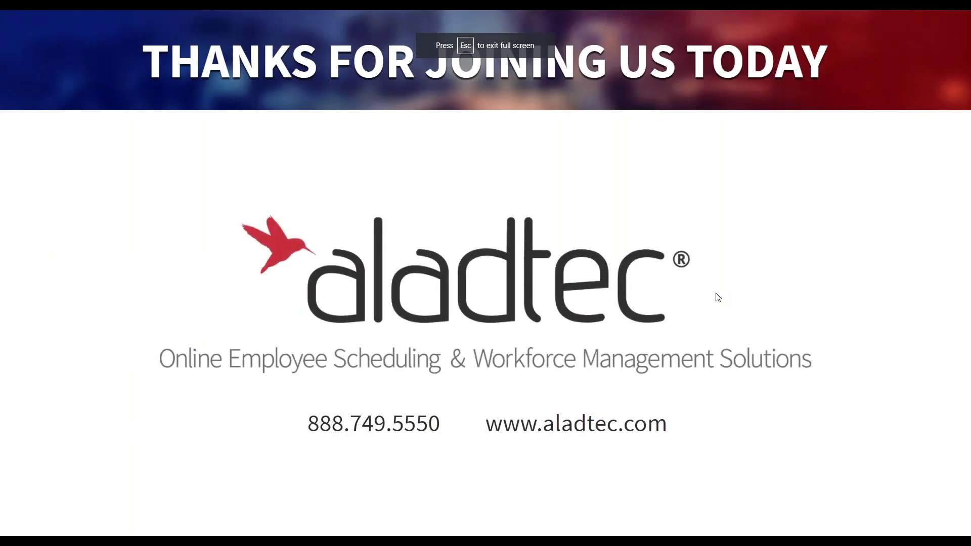